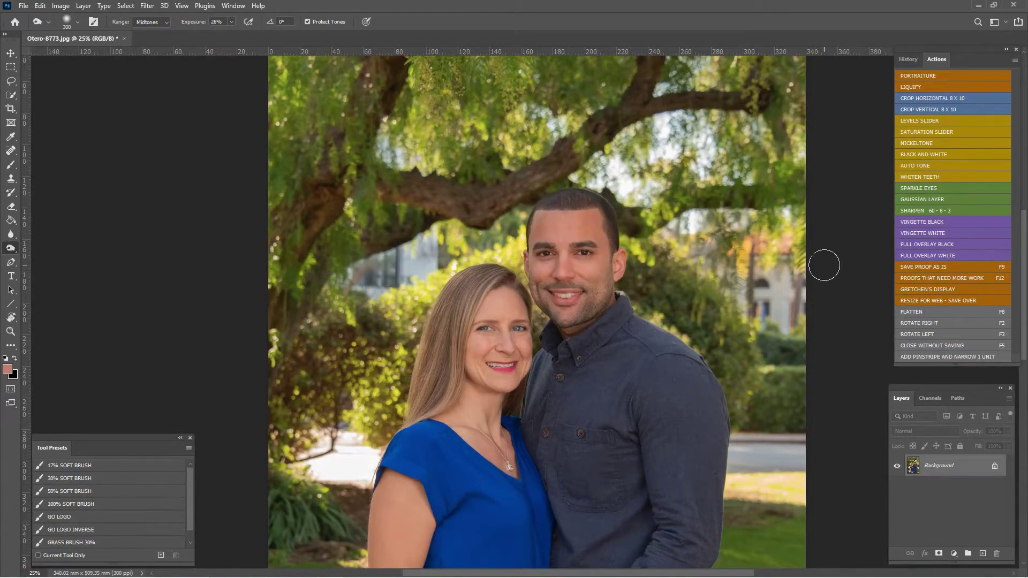
# Examine the couple's faces up close in the portrait, with and without the surrounding interface.
pyautogui.hotkey('ctrl', '+')
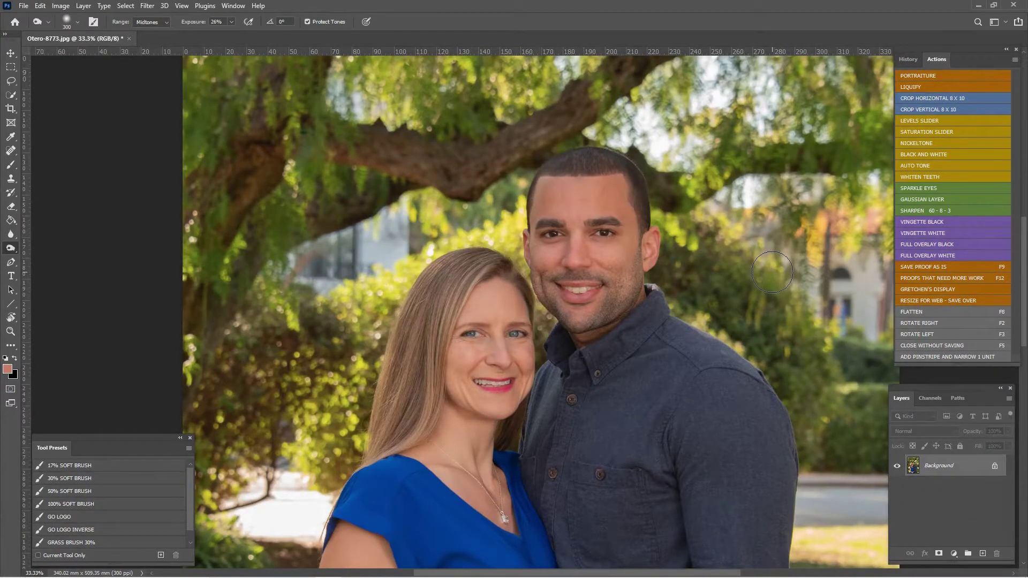
pyautogui.press('Tab')
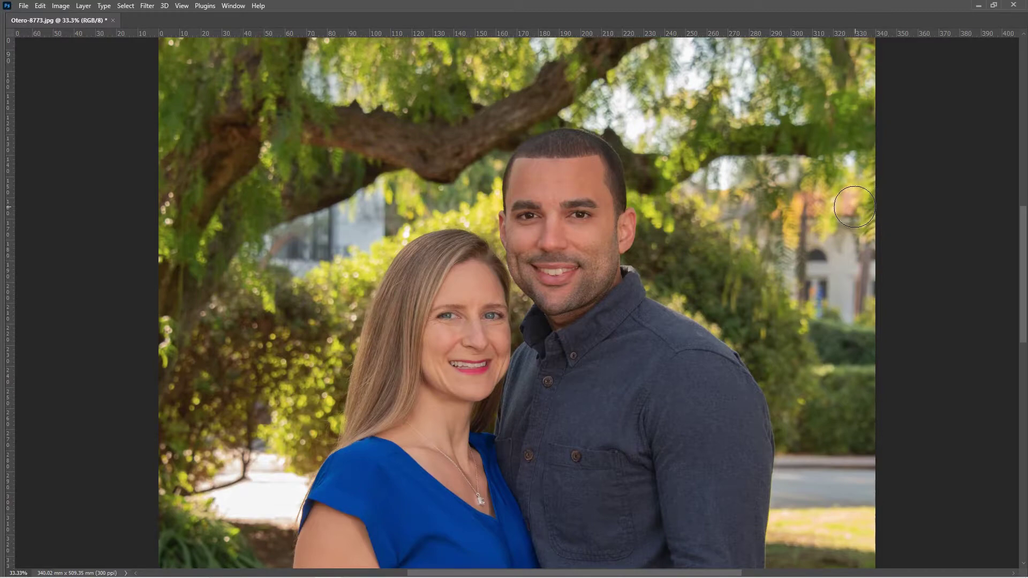
pyautogui.press('Tab')
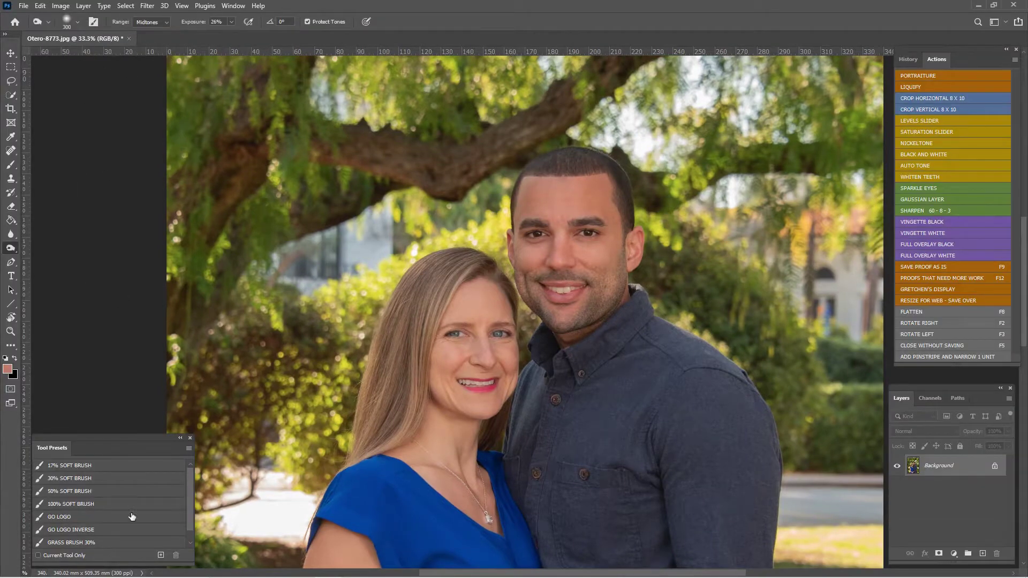
pyautogui.press('Tab')
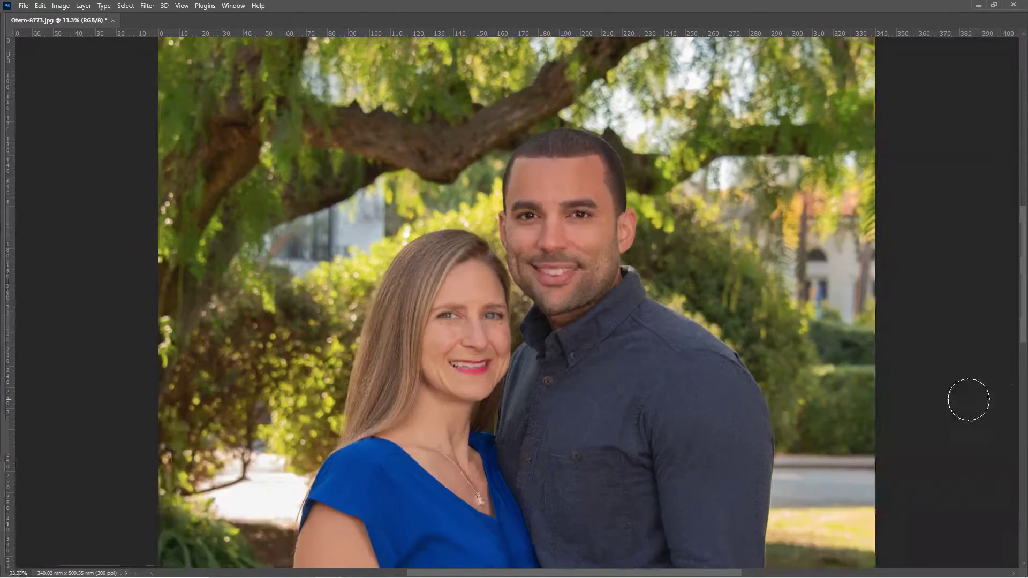
pyautogui.press('Tab')
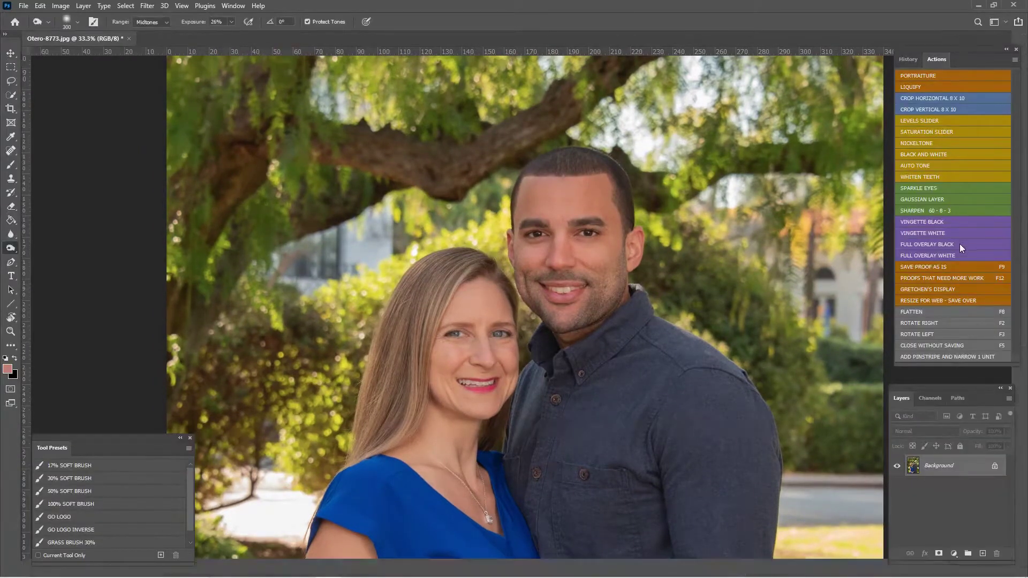
pyautogui.press('Tab')
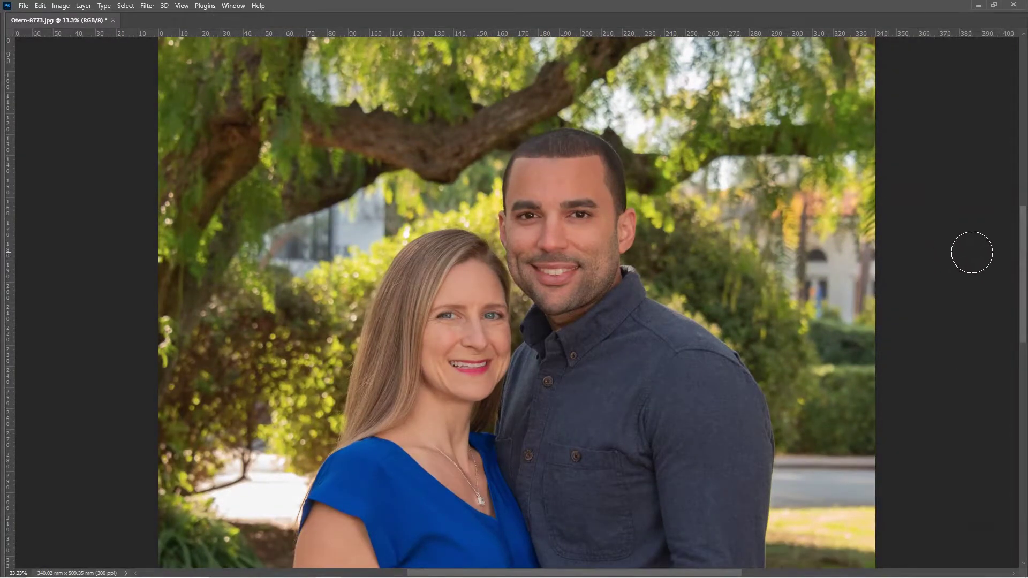
pyautogui.hotkey('ctrl', '+')
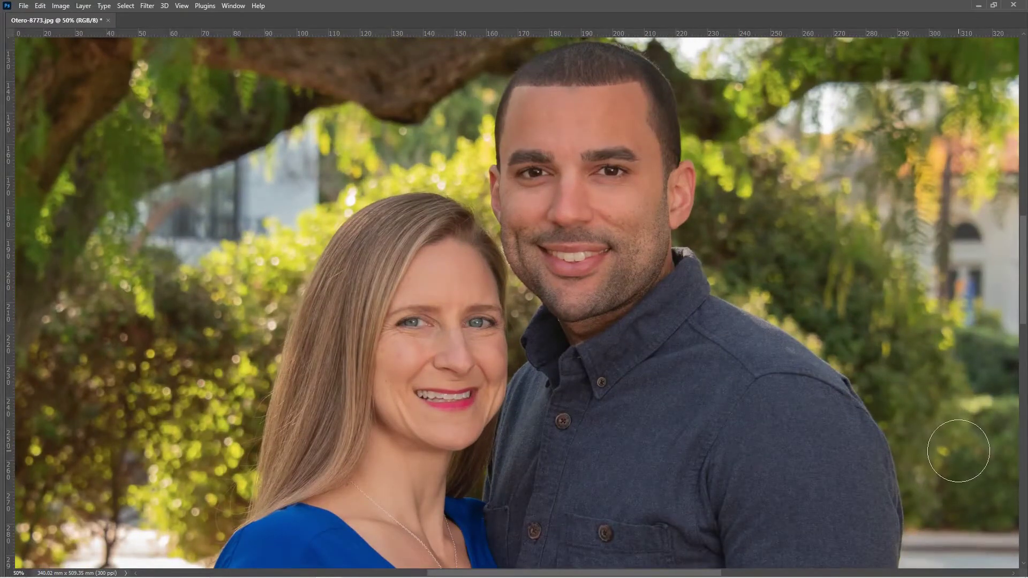
pyautogui.press('Tab')
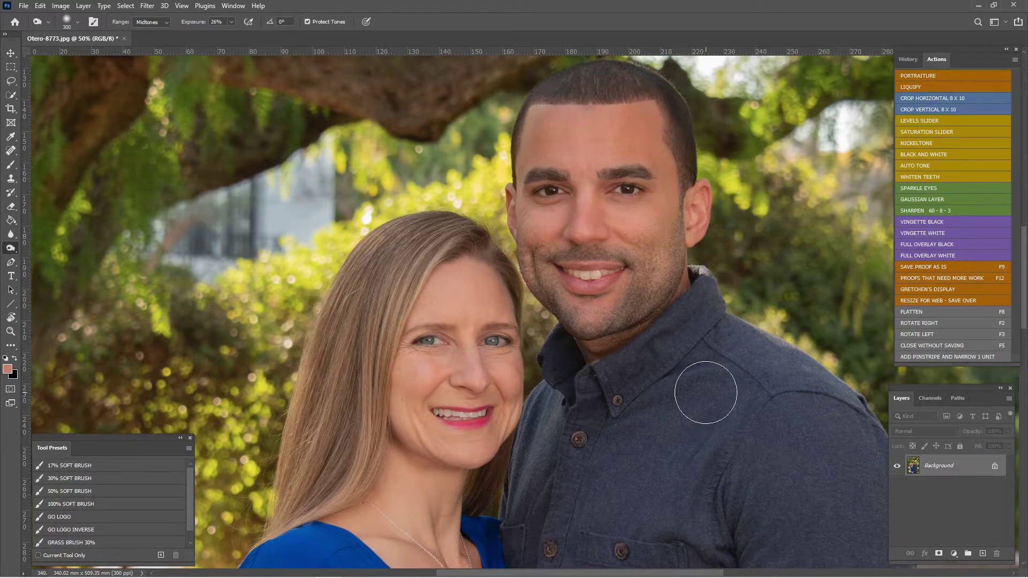
# Set up the Clone Stamp tool in Lighten mode at 23% opacity.
pyautogui.click(11, 166)
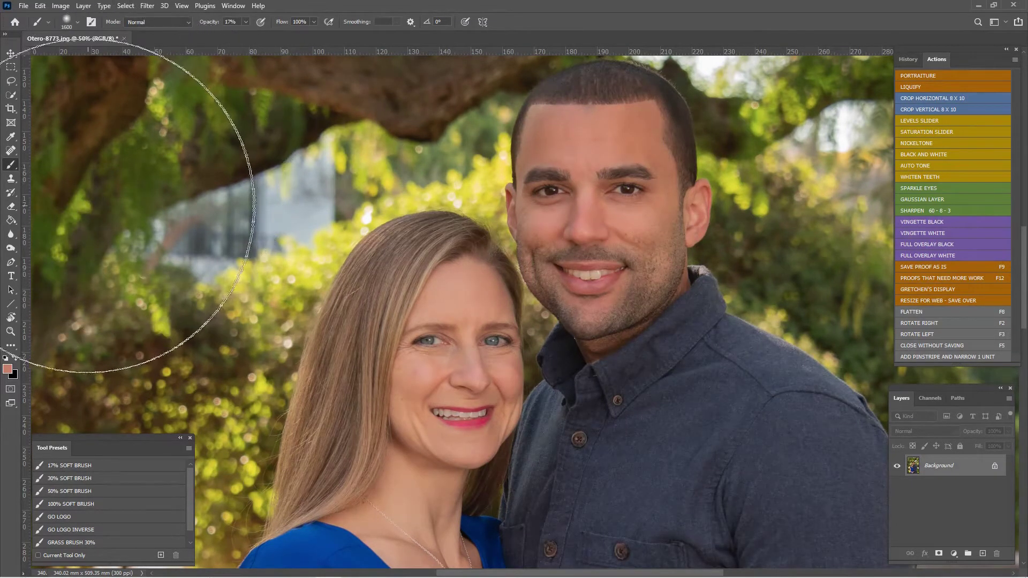
pyautogui.click(12, 182)
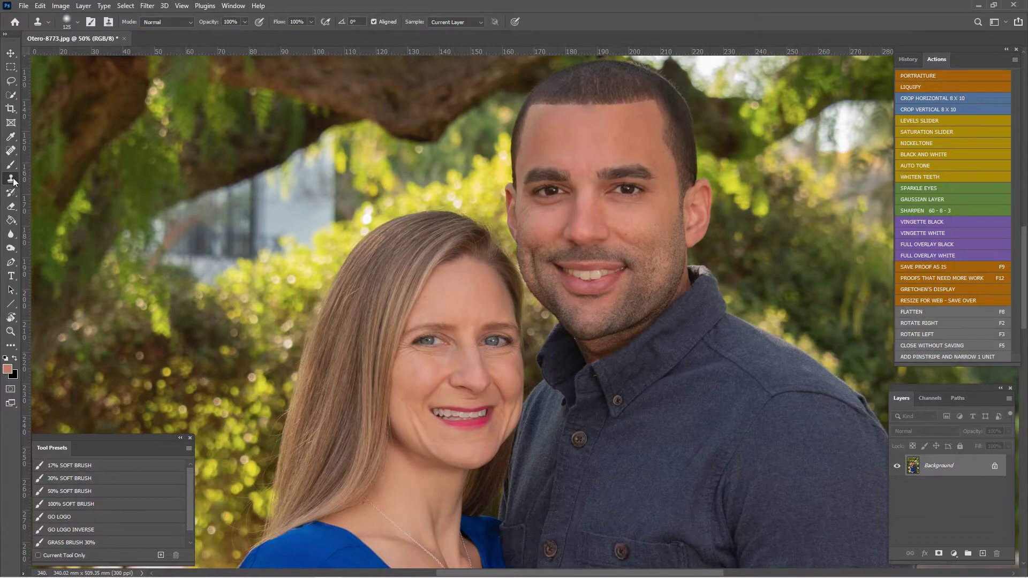
pyautogui.click(165, 22)
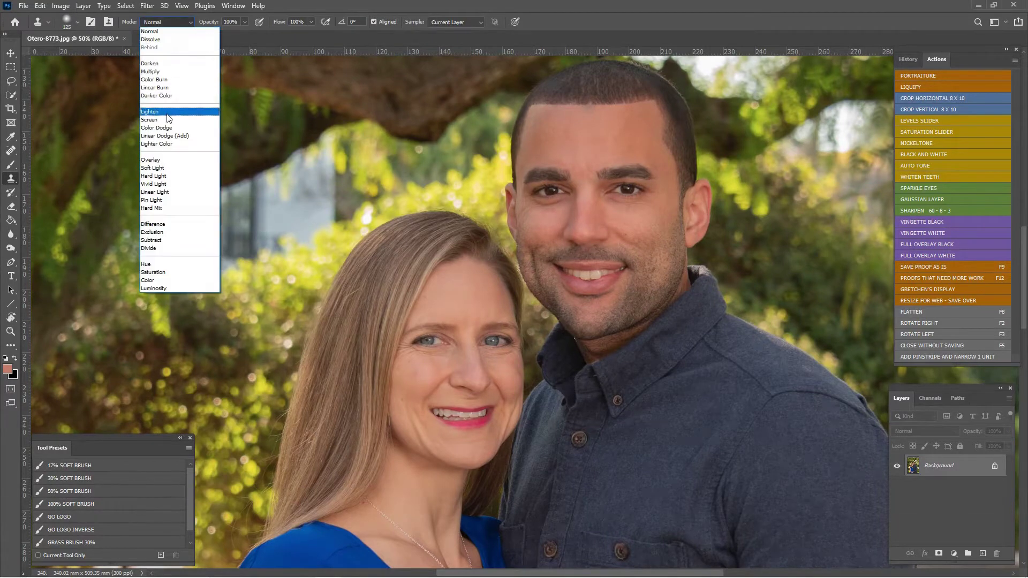
pyautogui.click(168, 113)
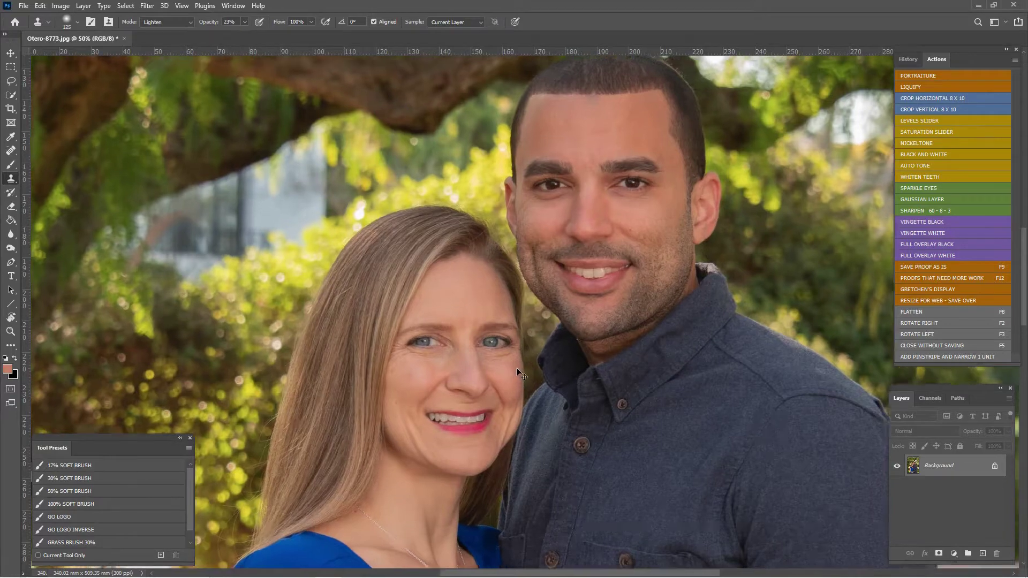
# Soften the lines under the woman's eye nearest her long hair with a size 50 Clone Stamp, sampling clean cheek skin.
pyautogui.scroll(1, 516, 368)
pyautogui.hotkey('ctrl', '+')
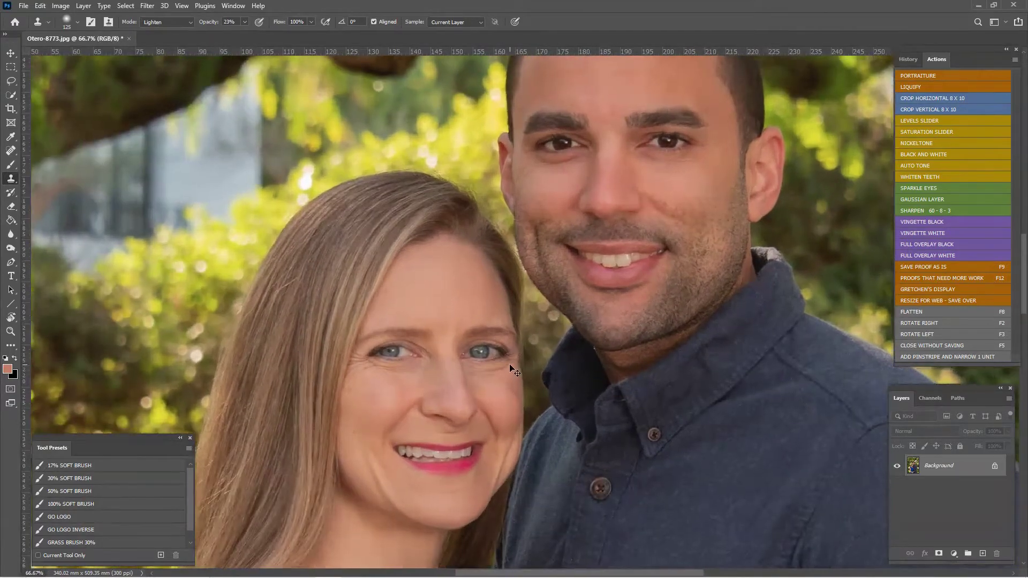
pyautogui.moveTo(413, 323); pyautogui.dragTo(457, 234)
pyautogui.press('[')
pyautogui.press('[')
pyautogui.press('[')
pyautogui.press('[')
pyautogui.press('[')
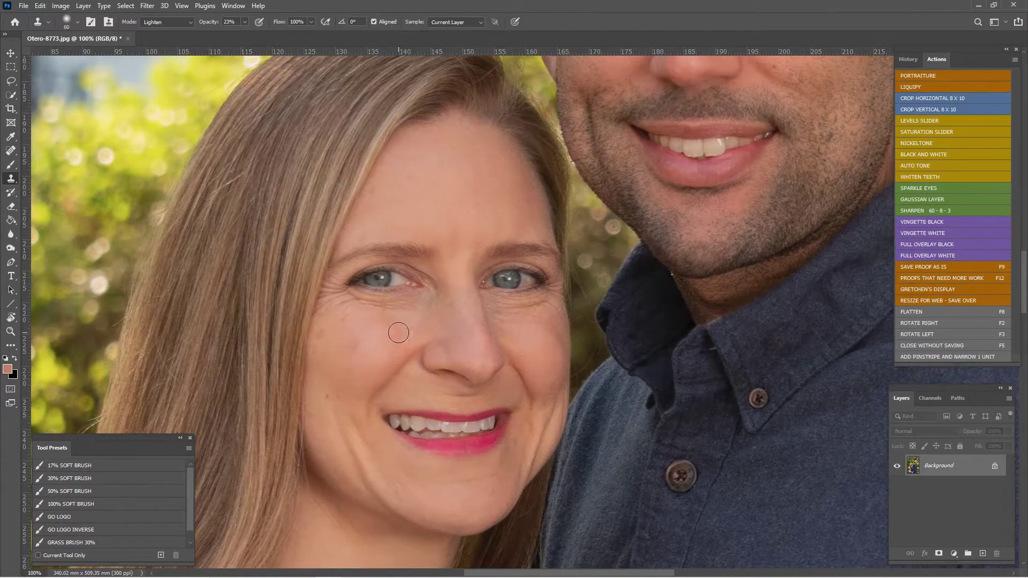
pyautogui.press('[')
pyautogui.moveTo(381, 298)
pyautogui.mouseDown()
pyautogui.moveTo(355, 302)
pyautogui.moveTo(367, 304)
pyautogui.moveTo(346, 315)
pyautogui.moveTo(427, 300)
pyautogui.moveTo(335, 300)
pyautogui.moveTo(327, 335)
pyautogui.moveTo(335, 308)
pyautogui.moveTo(409, 308)
pyautogui.moveTo(360, 303)
pyautogui.mouseUp()
pyautogui.moveTo(415, 306)
pyautogui.mouseDown()
pyautogui.moveTo(345, 299)
pyautogui.moveTo(326, 307)
pyautogui.moveTo(334, 287)
pyautogui.moveTo(322, 309)
pyautogui.moveTo(333, 292)
pyautogui.moveTo(368, 308)
pyautogui.moveTo(330, 292)
pyautogui.moveTo(325, 308)
pyautogui.moveTo(336, 288)
pyautogui.moveTo(328, 321)
pyautogui.mouseUp()
pyautogui.keyDown('alt'); pyautogui.click(395, 329); pyautogui.keyUp('alt')
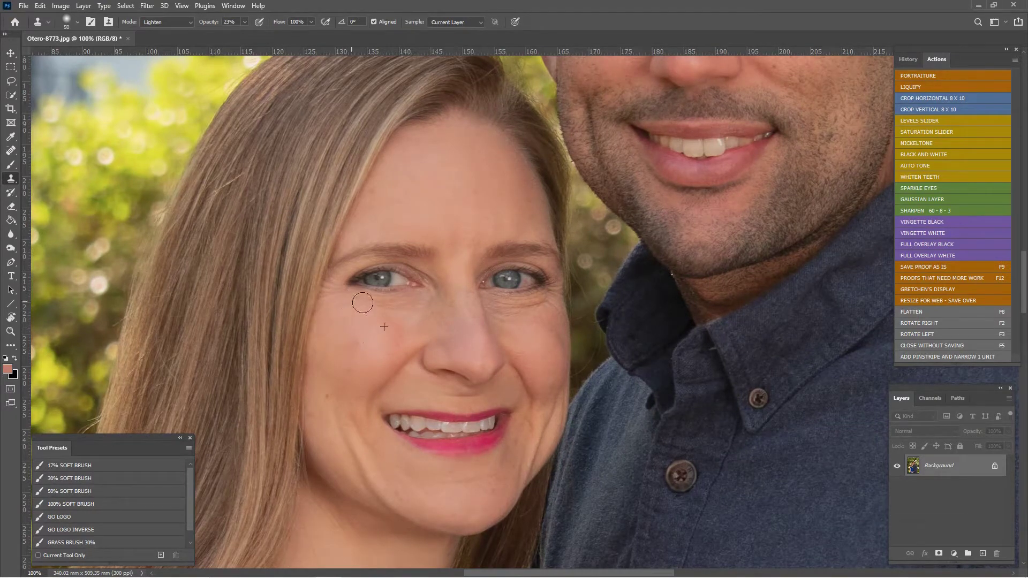
pyautogui.click(470, 251)
# Soften the lines beside the woman's eye nearest the man with a size 30 Clone Stamp.
pyautogui.moveTo(544, 361); pyautogui.dragTo(482, 401)
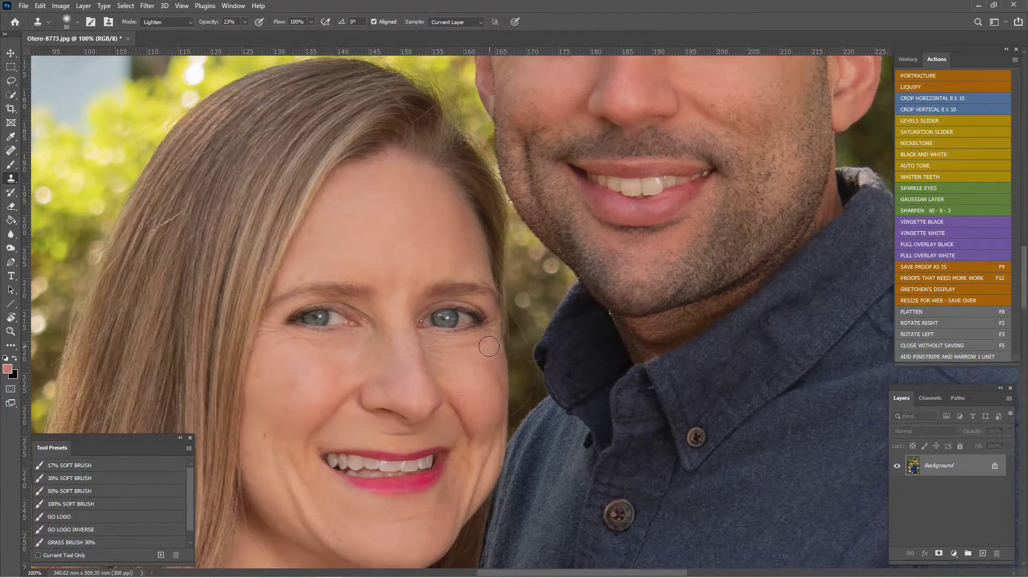
pyautogui.press('[')
pyautogui.press('[')
pyautogui.moveTo(509, 330); pyautogui.dragTo(507, 339)
# Compare the woman's face before and after the clone strokes by switching between history states.
pyautogui.click(908, 59)
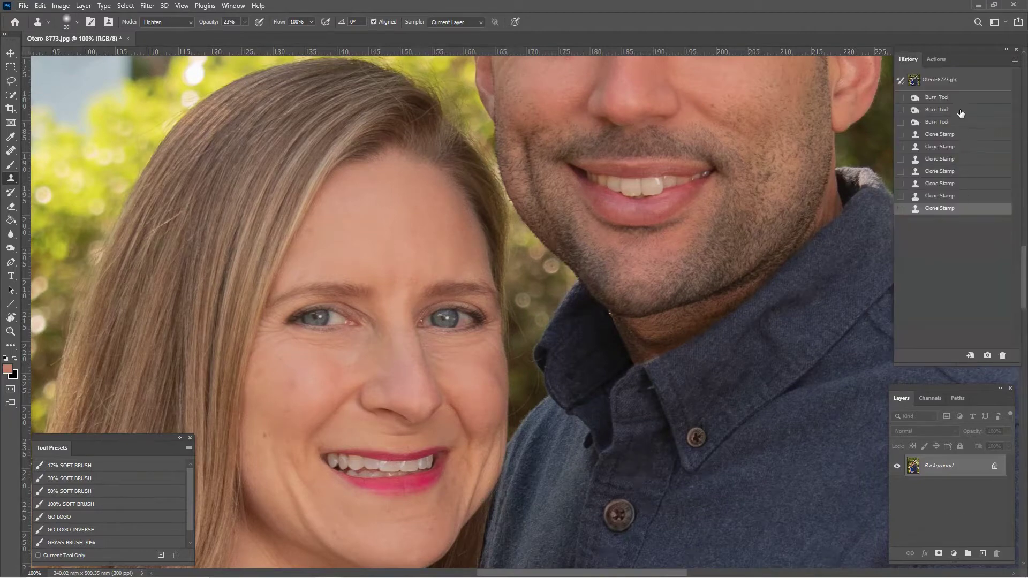
pyautogui.click(968, 124)
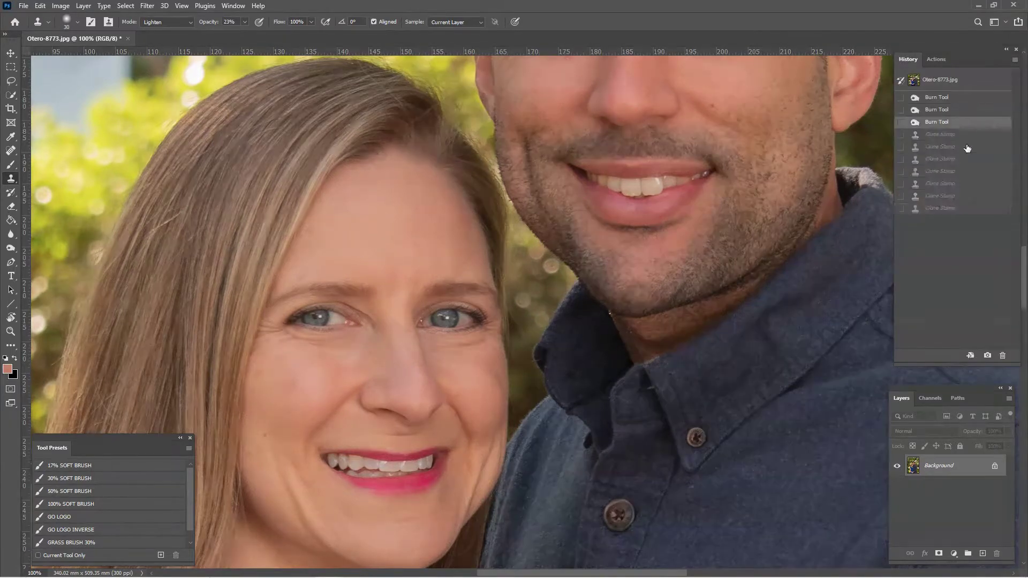
pyautogui.click(970, 208)
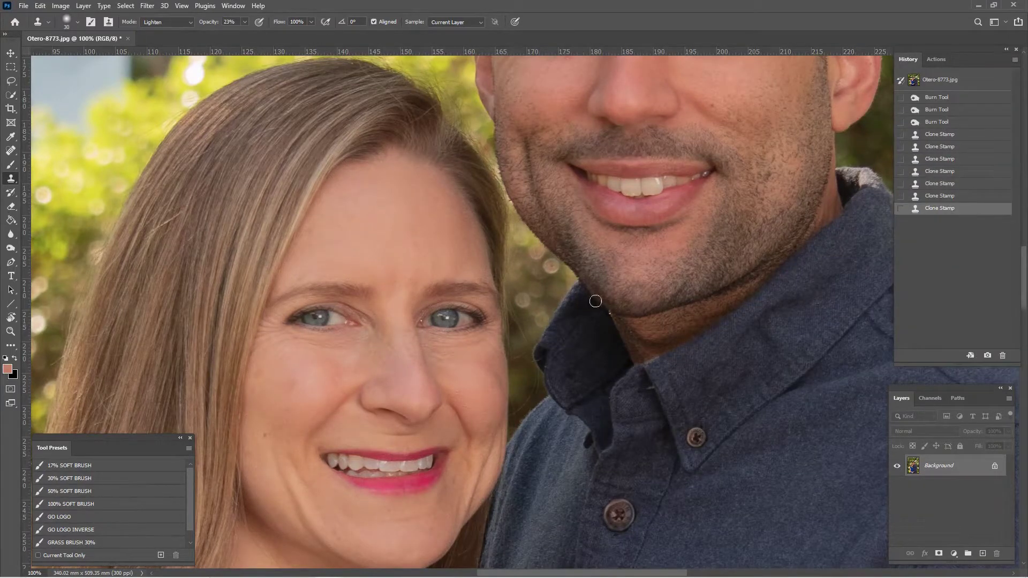
# Even out the woman's cheeks, smile lines and chin with a size 50 Clone Stamp.
pyautogui.moveTo(478, 362); pyautogui.dragTo(537, 249)
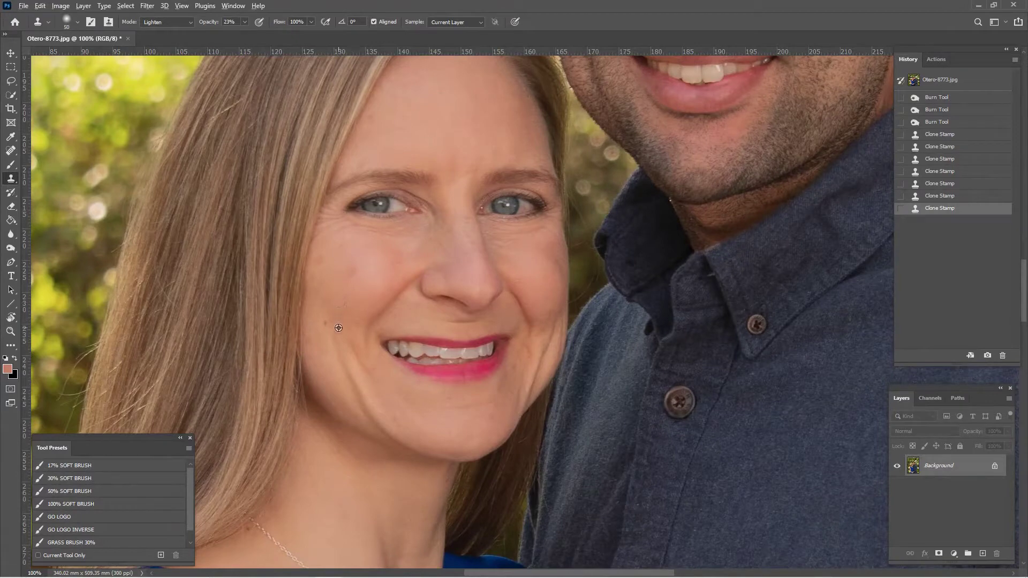
pyautogui.moveTo(385, 310)
pyautogui.mouseDown()
pyautogui.moveTo(418, 279)
pyautogui.moveTo(378, 329)
pyautogui.moveTo(423, 296)
pyautogui.mouseUp()
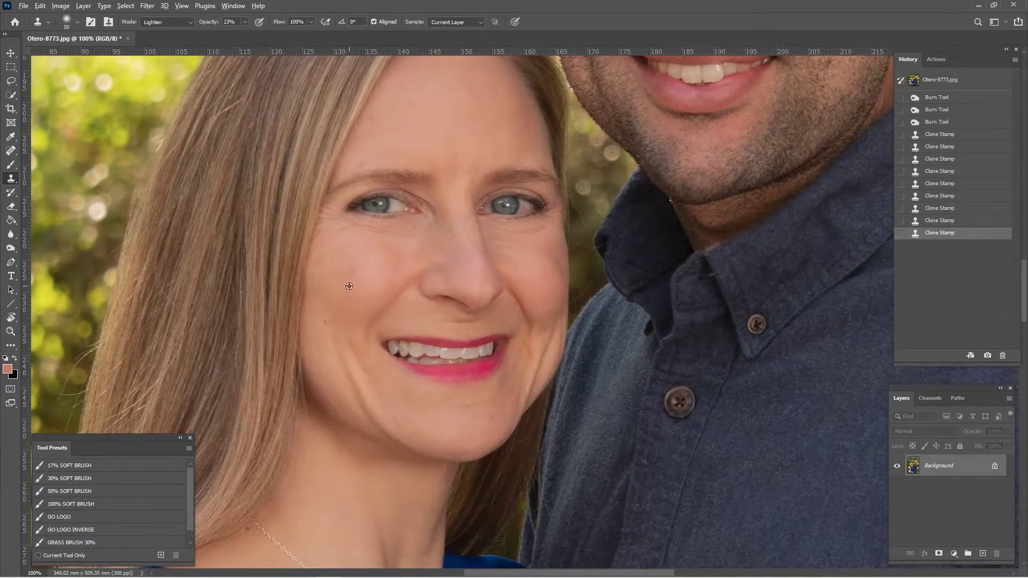
pyautogui.moveTo(520, 298)
pyautogui.mouseDown()
pyautogui.moveTo(528, 383)
pyautogui.moveTo(534, 367)
pyautogui.mouseUp()
pyautogui.keyDown('alt'); pyautogui.click(466, 427); pyautogui.keyUp('alt')
pyautogui.hotkey('ctrl', 'z')
pyautogui.moveTo(452, 429)
pyautogui.mouseDown()
pyautogui.moveTo(423, 420)
pyautogui.moveTo(393, 425)
pyautogui.moveTo(362, 402)
pyautogui.moveTo(352, 364)
pyautogui.mouseUp()
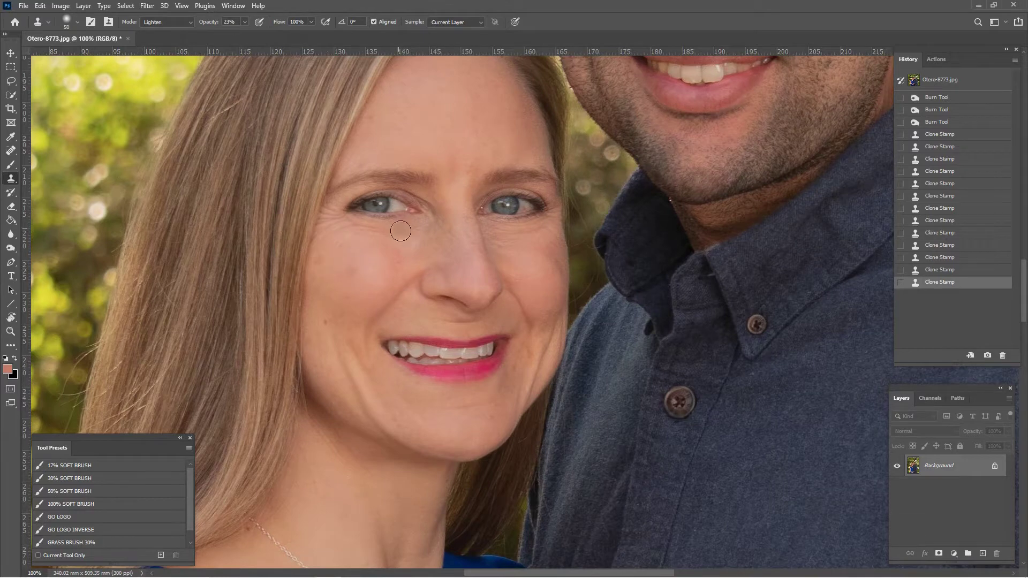
# Lighten the lines and shadows under both of the man's eyes with the Clone Stamp, sampling nearby skin.
pyautogui.moveTo(400, 231); pyautogui.dragTo(369, 479)
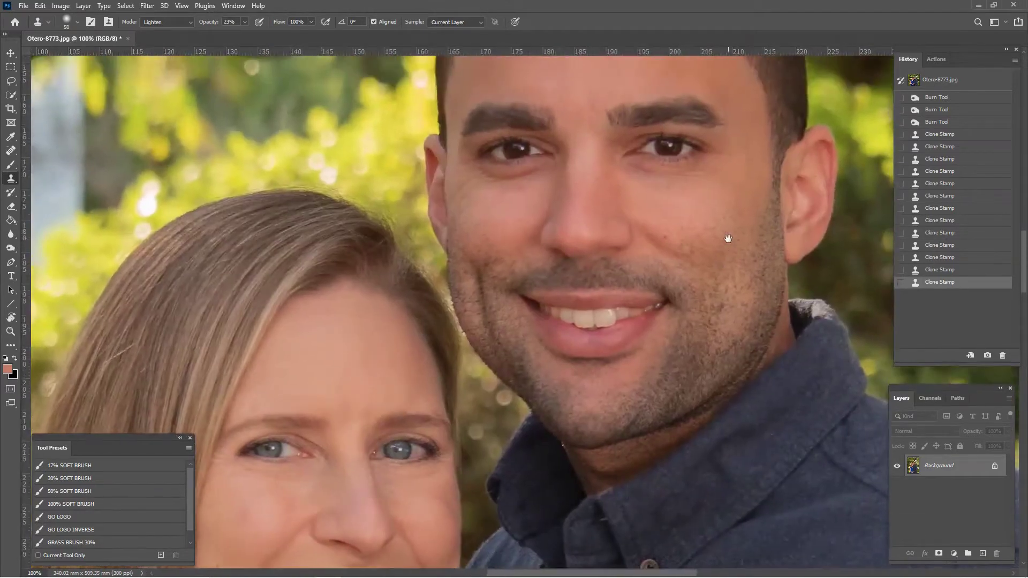
pyautogui.keyDown('alt'); pyautogui.click(622, 191); pyautogui.keyUp('alt')
pyautogui.moveTo(631, 168)
pyautogui.mouseDown()
pyautogui.moveTo(683, 179)
pyautogui.moveTo(734, 156)
pyautogui.mouseUp()
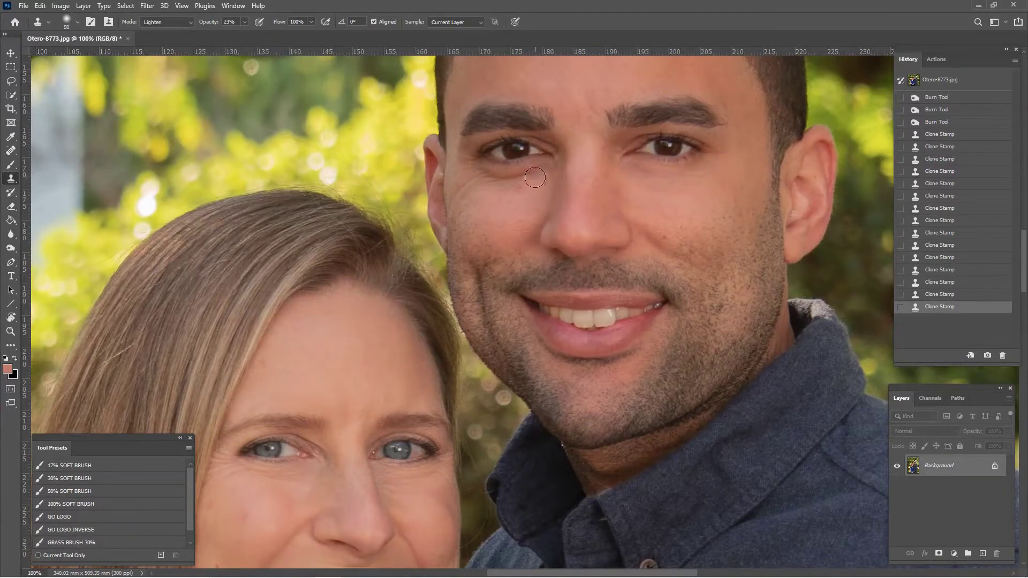
pyautogui.moveTo(534, 177)
pyautogui.mouseDown()
pyautogui.moveTo(482, 186)
pyautogui.moveTo(532, 178)
pyautogui.moveTo(509, 200)
pyautogui.moveTo(466, 195)
pyautogui.mouseUp()
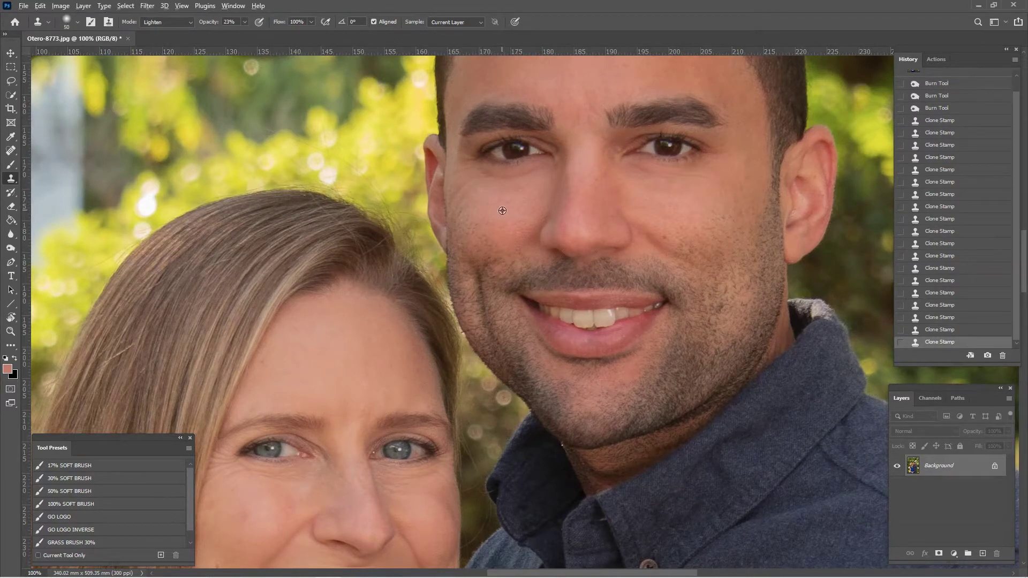
# Retouch the skin under the man's eye nearest the woman with a size 30 Content-Aware Spot Healing Brush.
pyautogui.hotkey('ctrl', '-')
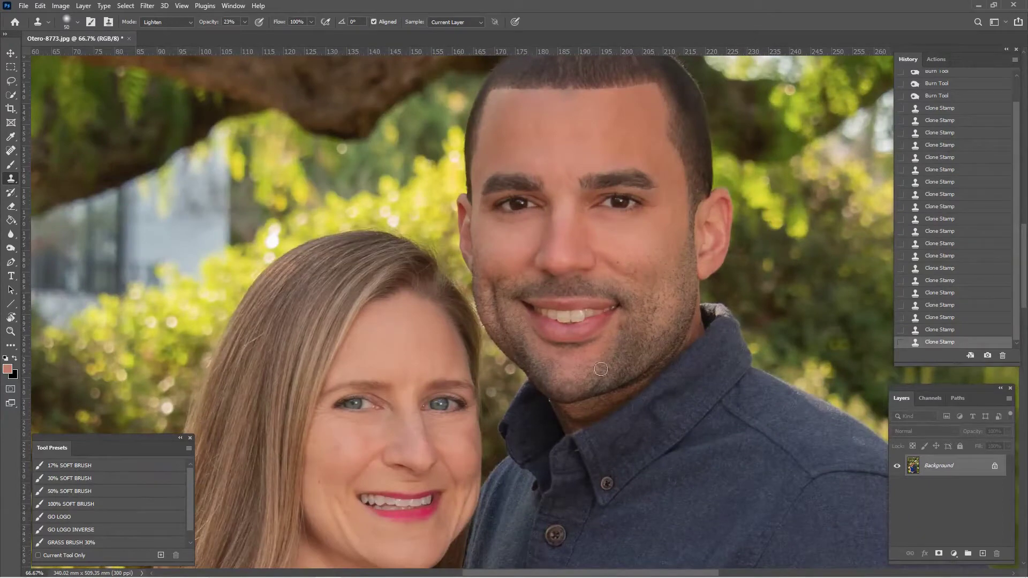
pyautogui.scroll(-3, 562, 424)
pyautogui.hscroll(-3, 562, 425)
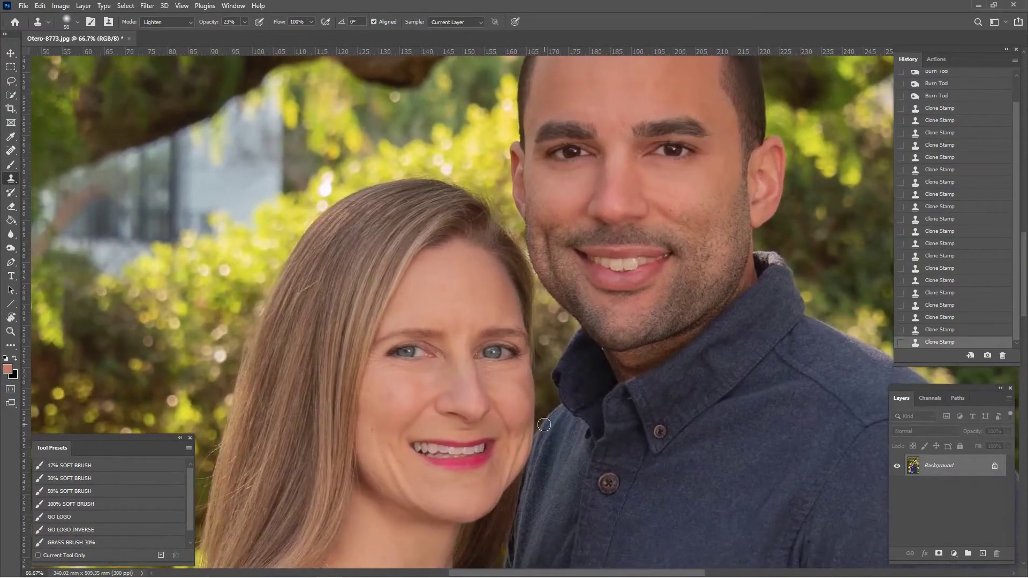
pyautogui.scroll(-2, 591, 185)
pyautogui.scroll(1, 608, 160)
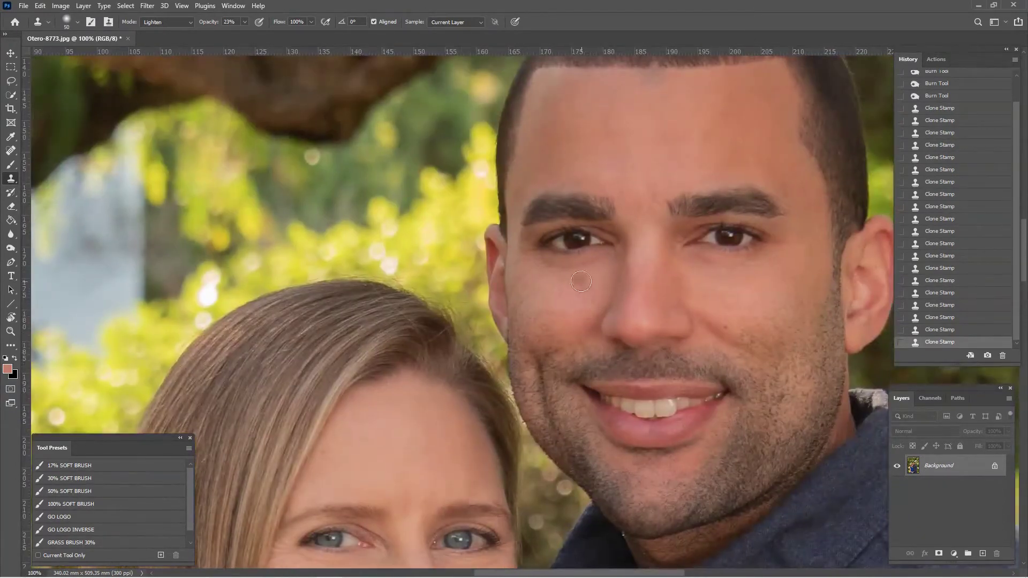
pyautogui.click(15, 152)
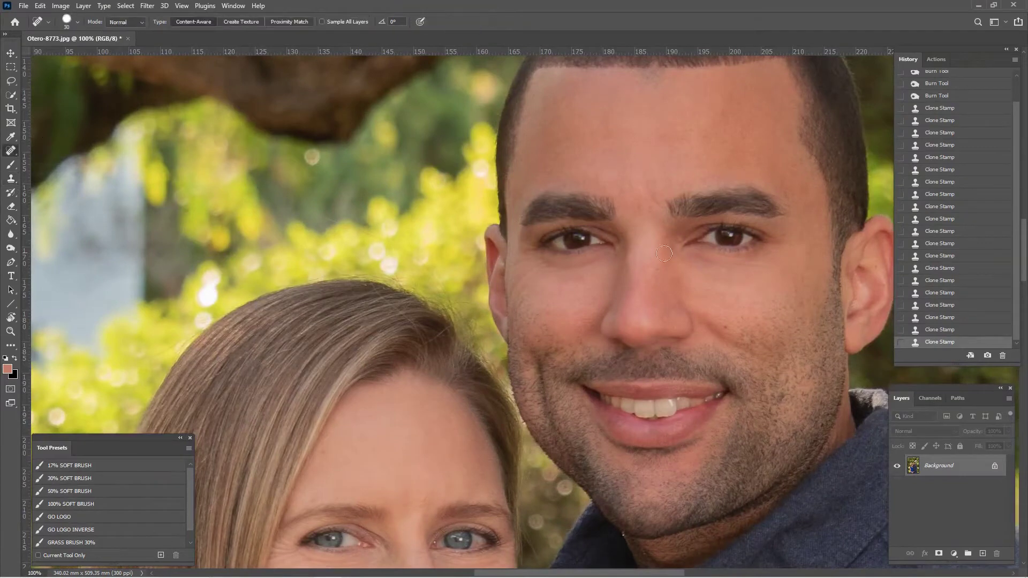
pyautogui.rightClick(8, 154)
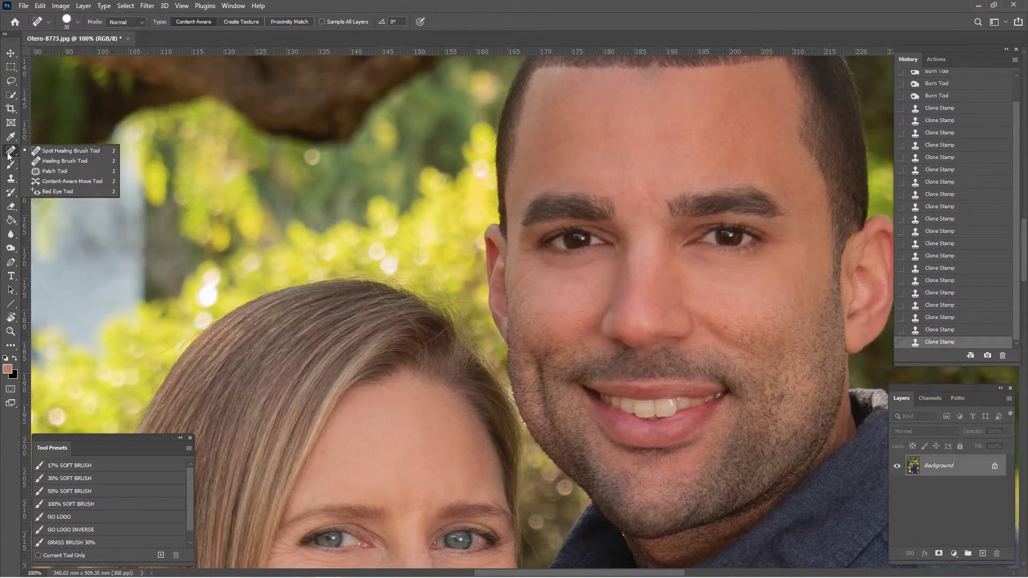
pyautogui.click(56, 151)
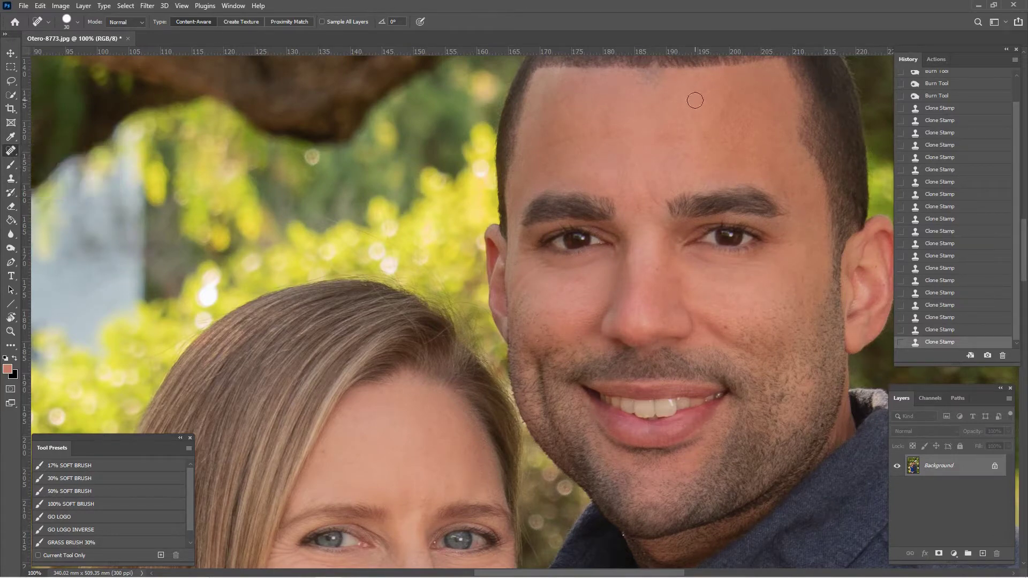
pyautogui.click(578, 280)
# Apply the Spot Healing Brush to the woman's cheek and the fine lines under her eye nearest her long hair.
pyautogui.moveTo(525, 328); pyautogui.dragTo(698, 74)
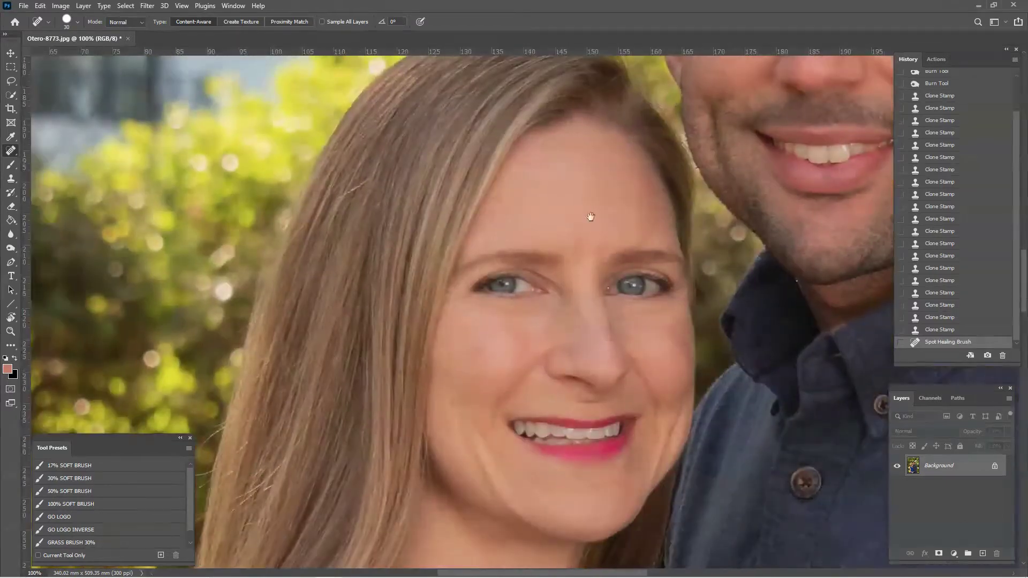
pyautogui.click(445, 343)
pyautogui.moveTo(462, 306); pyautogui.dragTo(504, 317)
pyautogui.moveTo(486, 318)
pyautogui.mouseDown()
pyautogui.moveTo(457, 316)
pyautogui.moveTo(462, 295)
pyautogui.mouseUp()
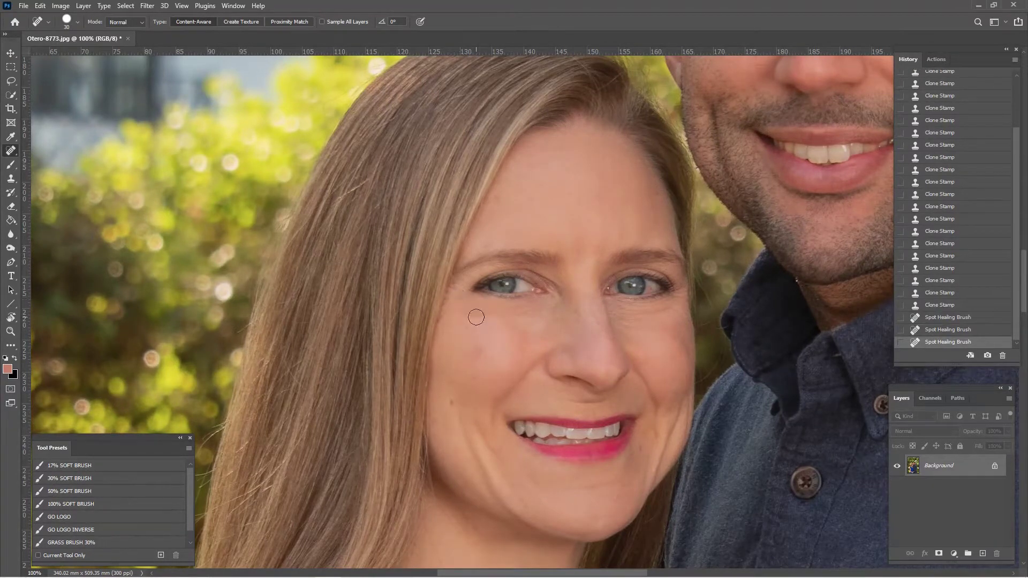
# Undo the last healing stroke under the woman's eye and spot-heal the mark on her cheek.
pyautogui.hotkey('ctrl', '+')
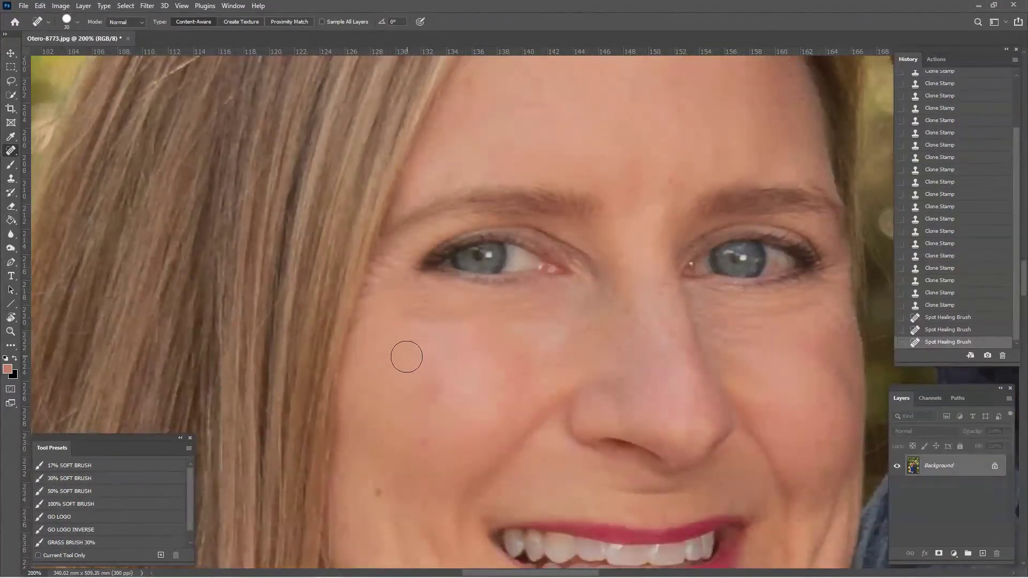
pyautogui.hotkey('ctrl', 'z')
pyautogui.hotkey('ctrl', '-')
pyautogui.click(476, 352)
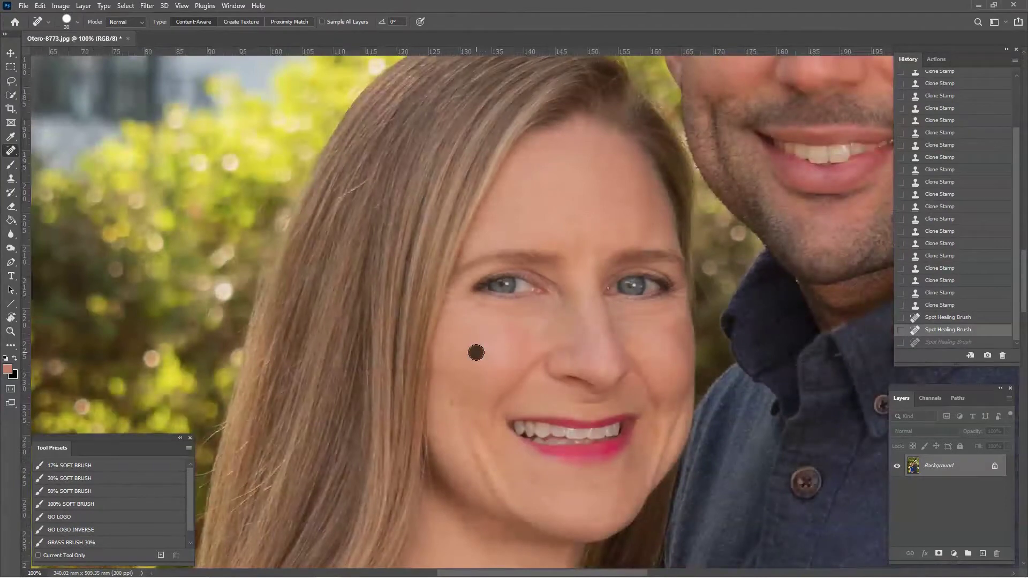
# Spot-heal the small marks on the woman's cheek, chin, mouth area and forehead with a size 20 brush.
pyautogui.press('[')
pyautogui.click(453, 402)
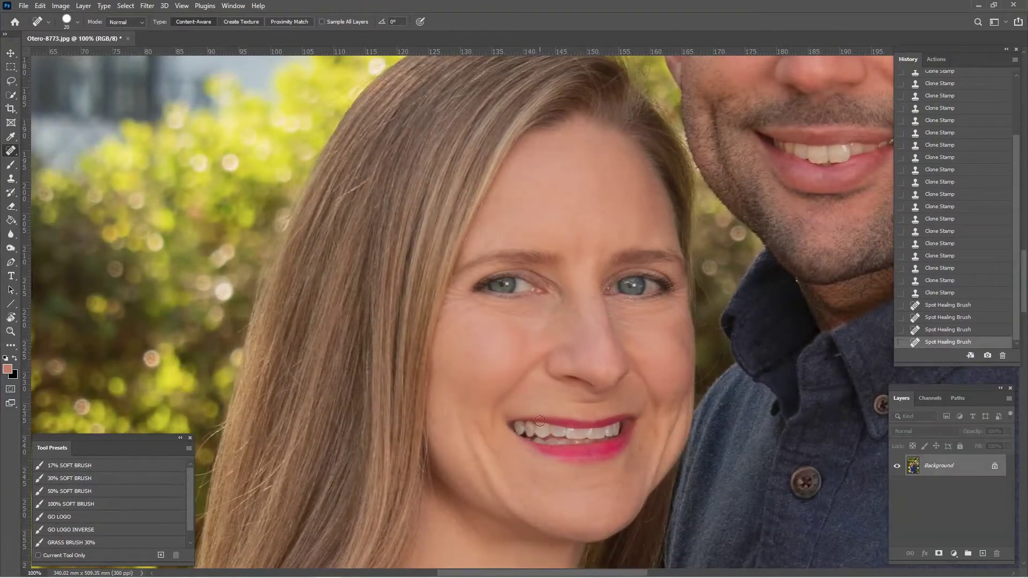
pyautogui.click(521, 502)
pyautogui.click(637, 452)
pyautogui.scroll(3, 625, 338)
pyautogui.hscroll(3, 625, 338)
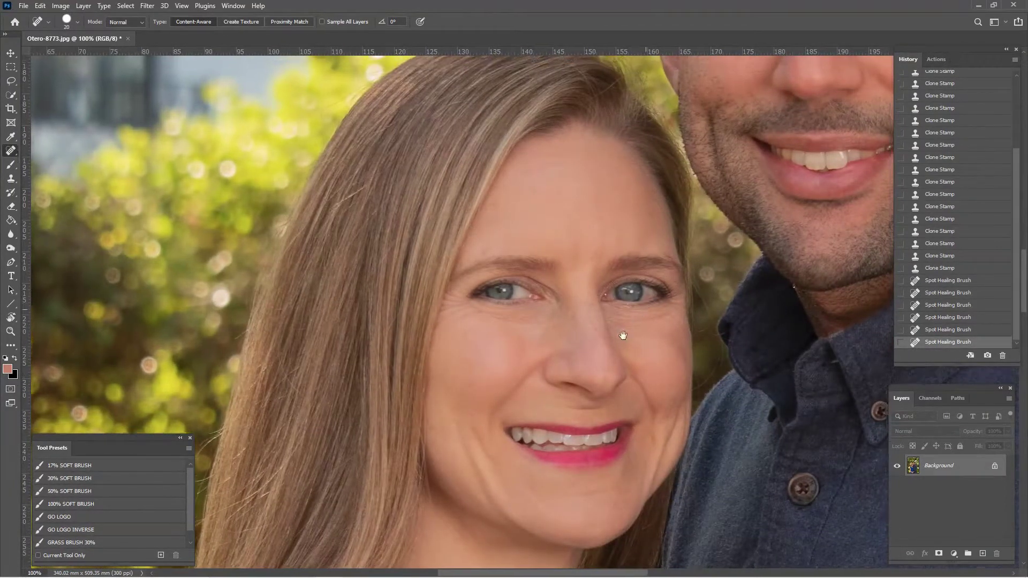
pyautogui.click(533, 263)
pyautogui.click(432, 262)
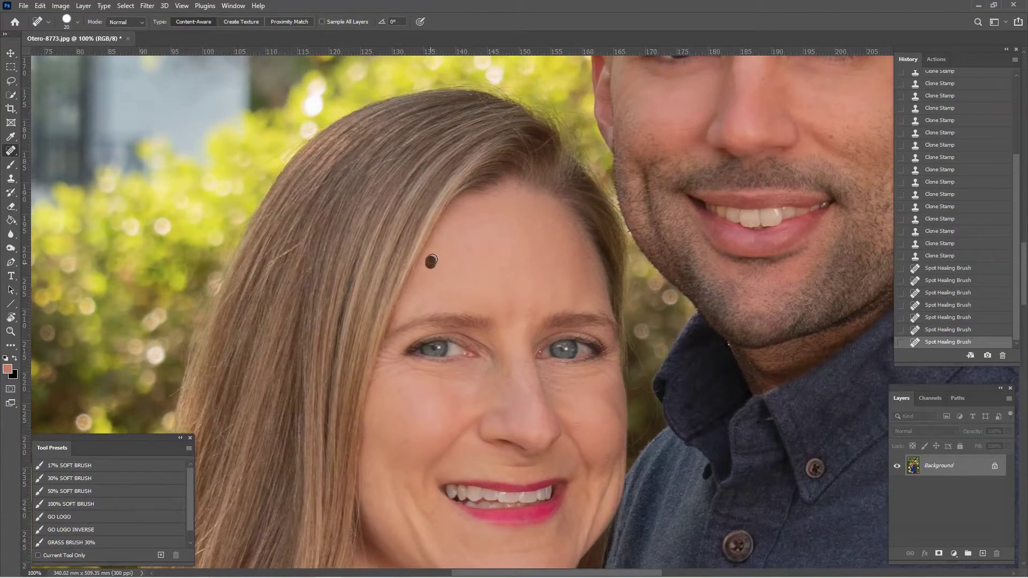
# Spot-heal the small marks on the man's cheek and nose, and check both faces at a smaller view scale.
pyautogui.moveTo(576, 452); pyautogui.dragTo(470, 437)
pyautogui.moveTo(691, 261); pyautogui.dragTo(659, 361)
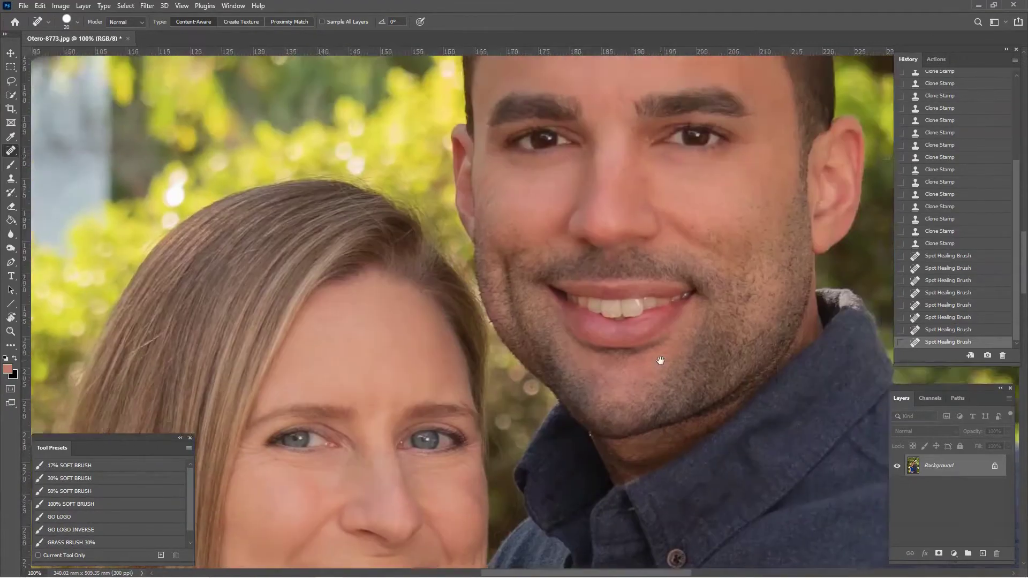
pyautogui.click(694, 228)
pyautogui.click(623, 168)
pyautogui.hotkey('ctrl', '-')
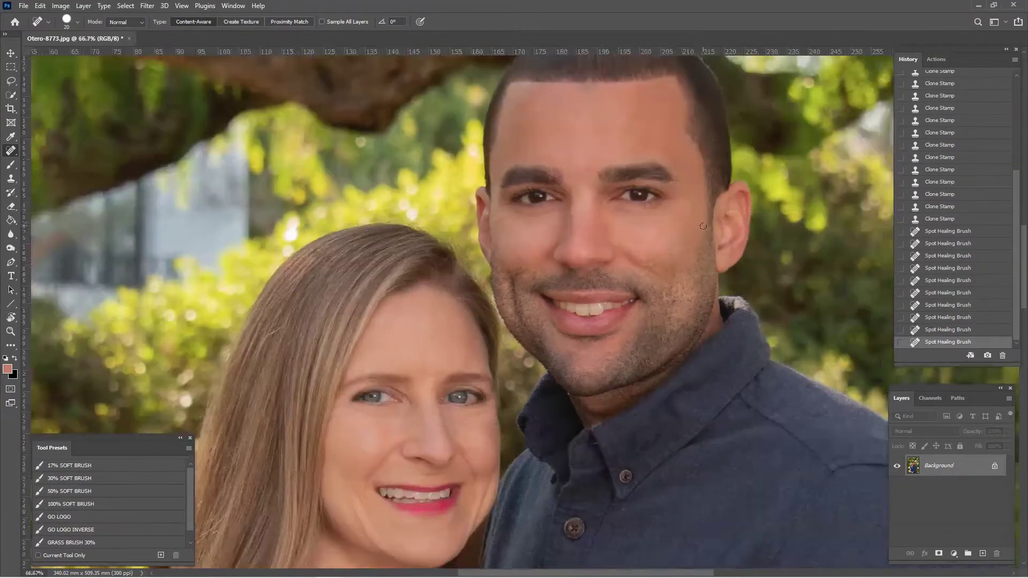
pyautogui.moveTo(623, 466); pyautogui.dragTo(640, 356)
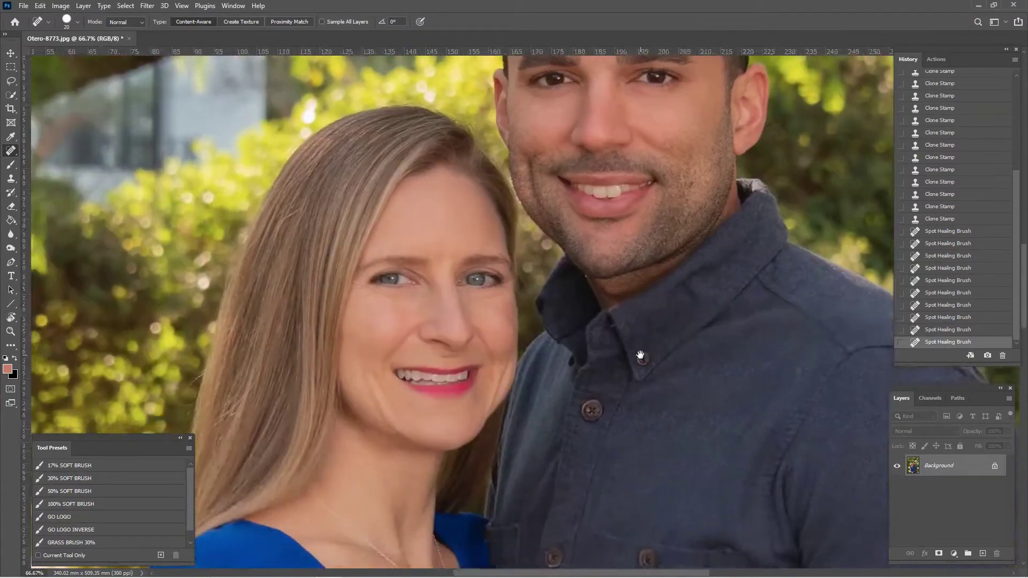
pyautogui.moveTo(659, 318); pyautogui.dragTo(638, 376)
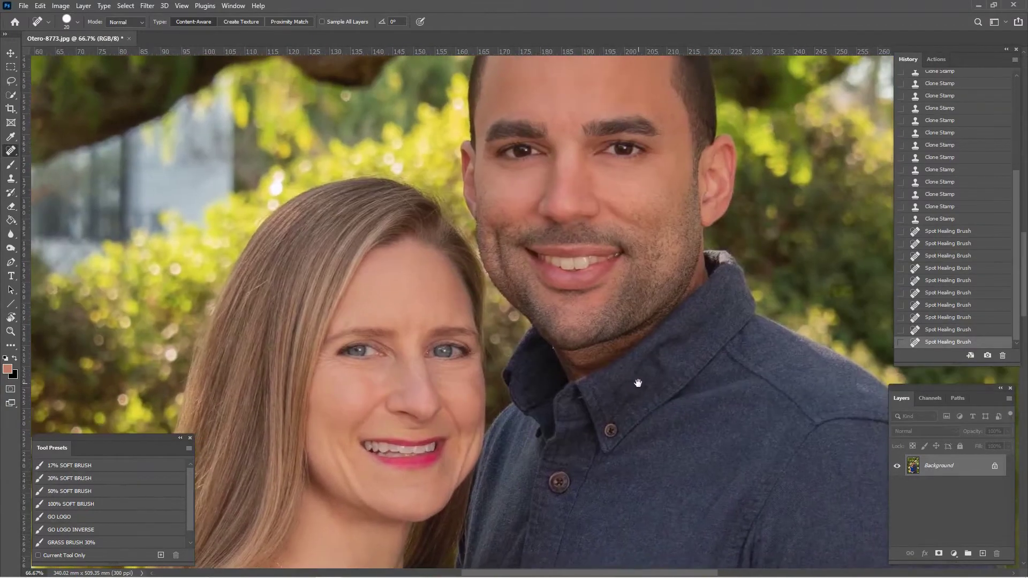
# Select the teeth of both the man and the woman with the Quick Selection tool.
pyautogui.click(939, 59)
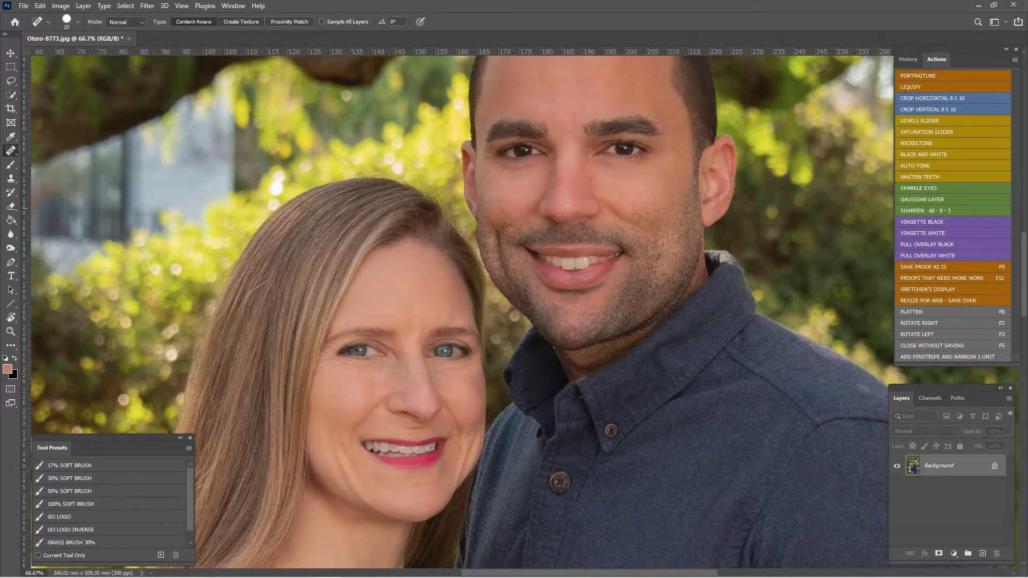
pyautogui.click(11, 94)
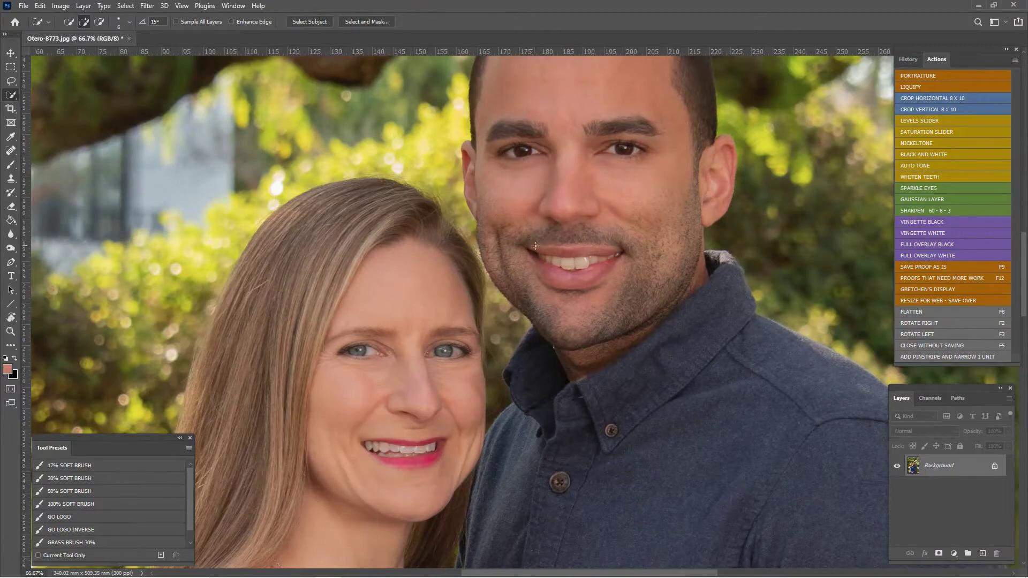
pyautogui.press(']')
pyautogui.press(']')
pyautogui.press(']')
pyautogui.moveTo(544, 256)
pyautogui.mouseDown()
pyautogui.moveTo(607, 258)
pyautogui.moveTo(575, 270)
pyautogui.moveTo(600, 271)
pyautogui.mouseUp()
pyautogui.press('[')
pyautogui.moveTo(371, 447); pyautogui.dragTo(418, 451)
pyautogui.moveTo(385, 453); pyautogui.dragTo(371, 445)
# Try the WHITEN TEETH action on the selected teeth and revert to the last Quick Selection state.
pyautogui.click(930, 178)
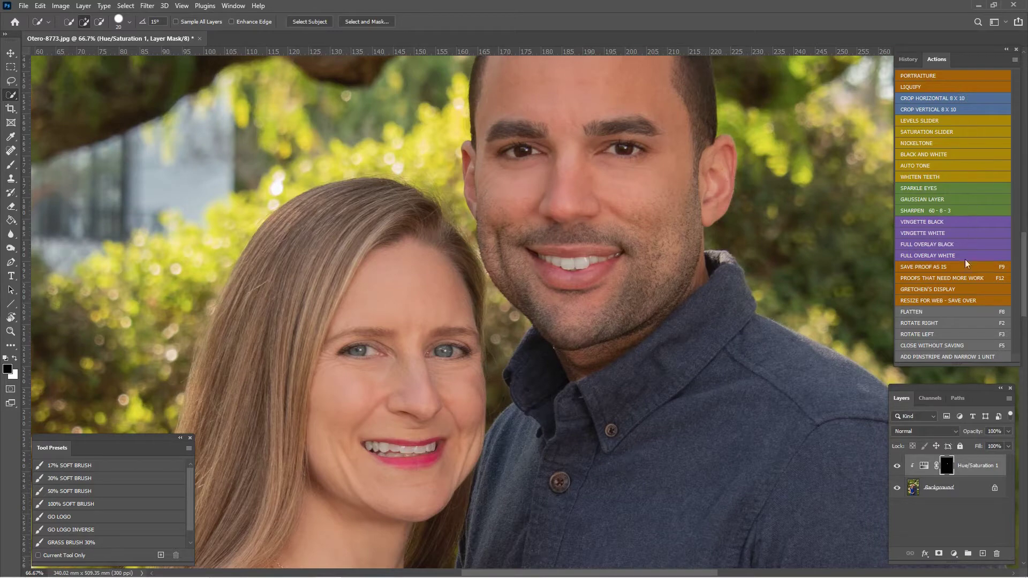
pyautogui.click(921, 58)
pyautogui.click(973, 318)
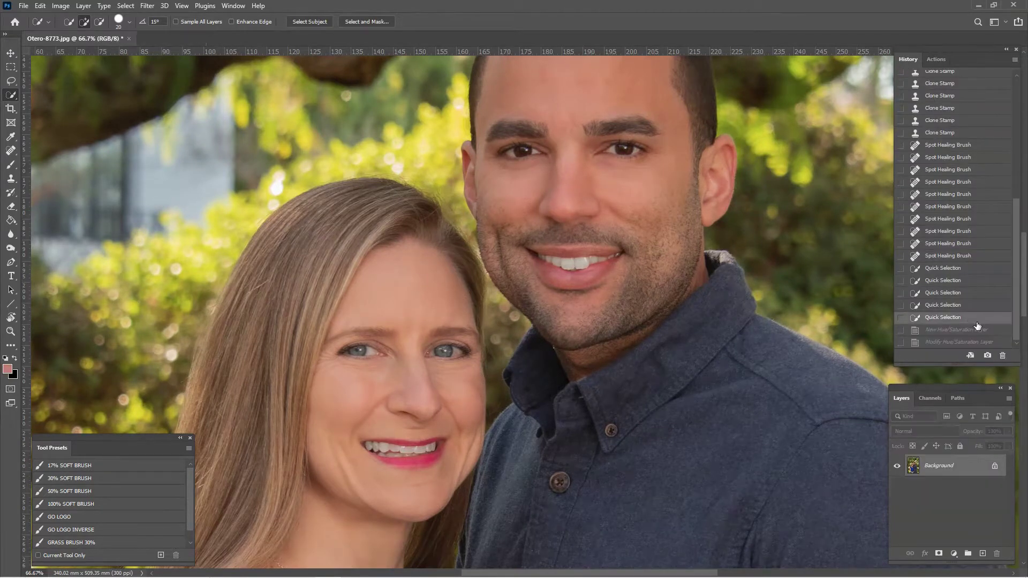
# Add a Hue/Saturation adjustment to the selected teeth, setting the Yellows to saturation -100 and lightness +29.
pyautogui.click(938, 60)
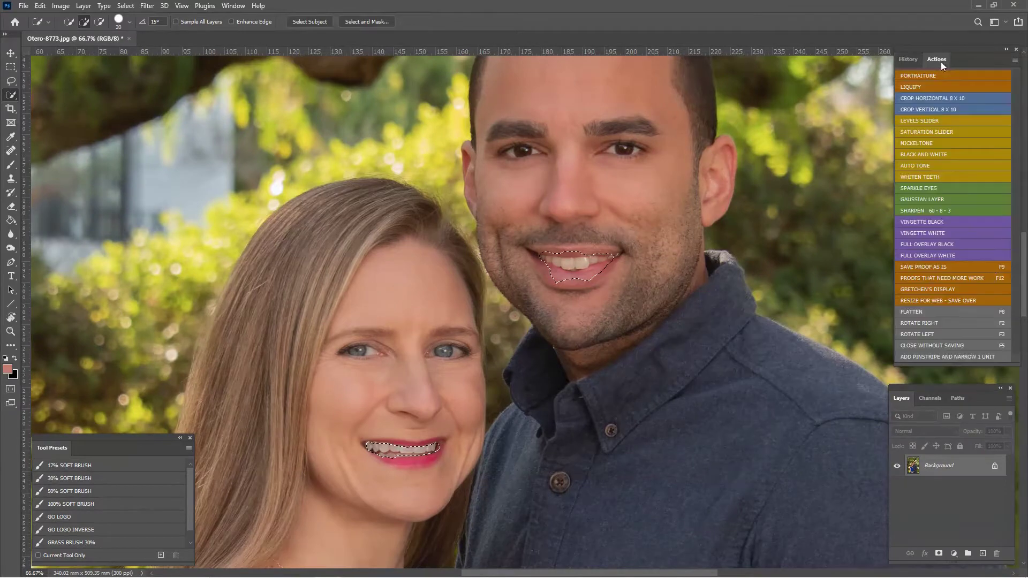
pyautogui.click(958, 133)
pyautogui.click(897, 168)
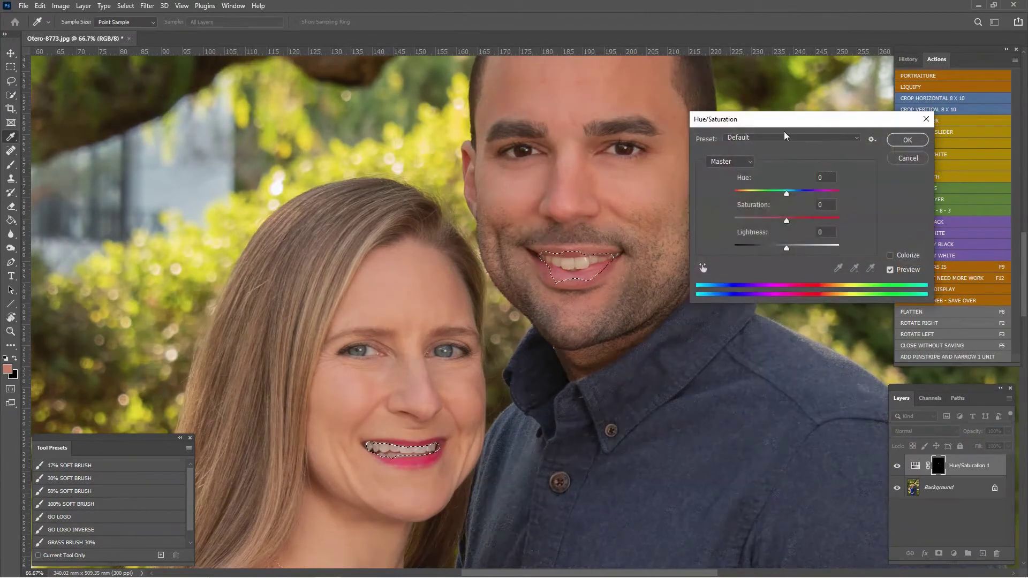
pyautogui.click(744, 162)
pyautogui.click(741, 191)
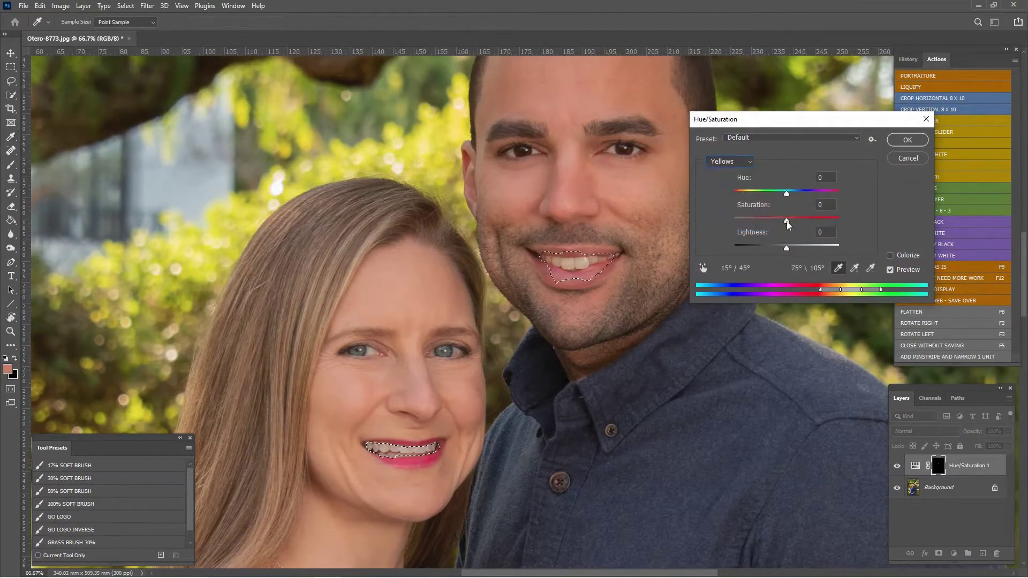
pyautogui.click(803, 247)
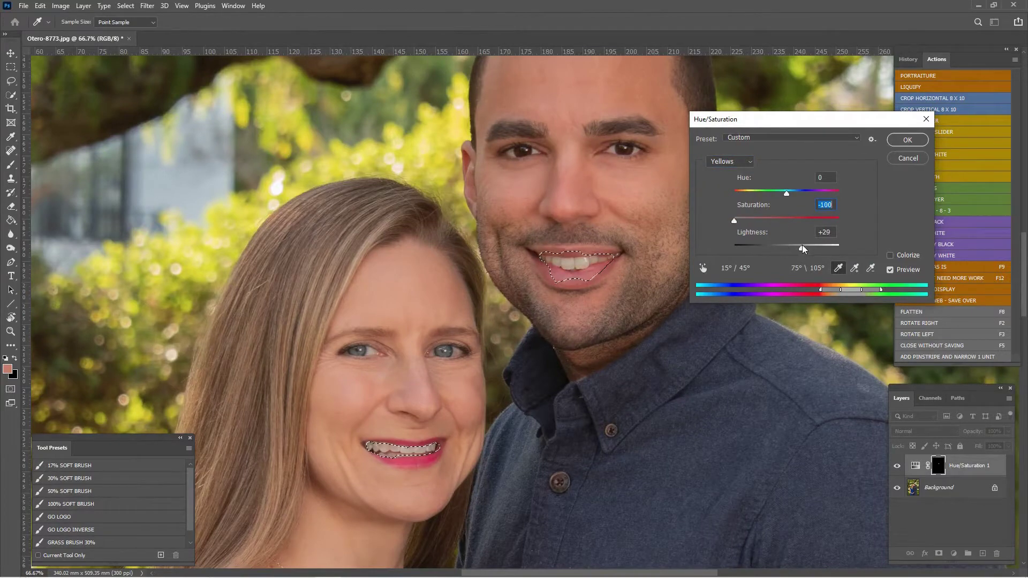
pyautogui.click(907, 140)
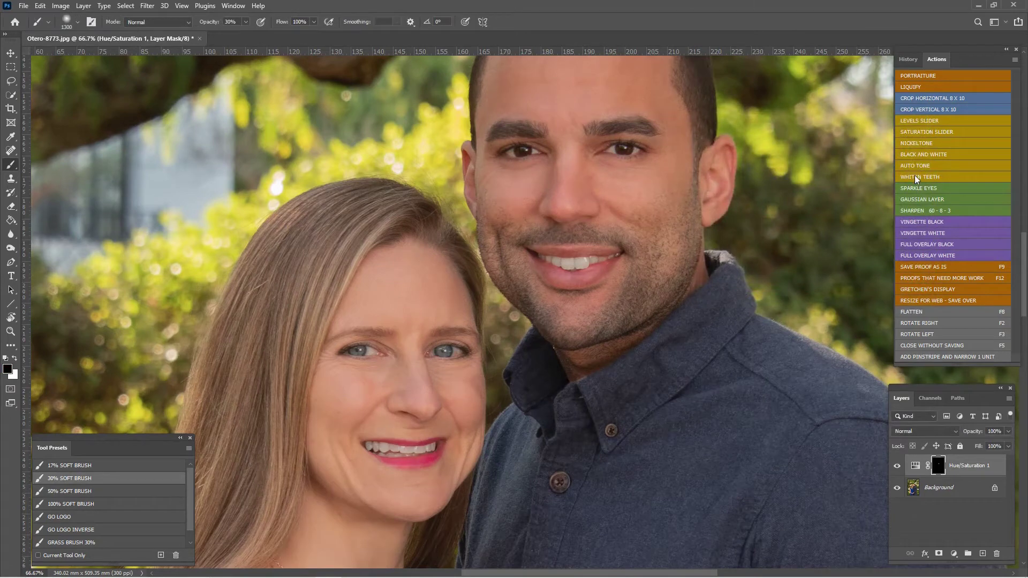
# Toggle the Hue/Saturation layer's visibility to compare the teeth, and flatten the image.
pyautogui.click(897, 466)
pyautogui.click(897, 466)
pyautogui.click(898, 466)
pyautogui.click(897, 466)
pyautogui.press('F8')
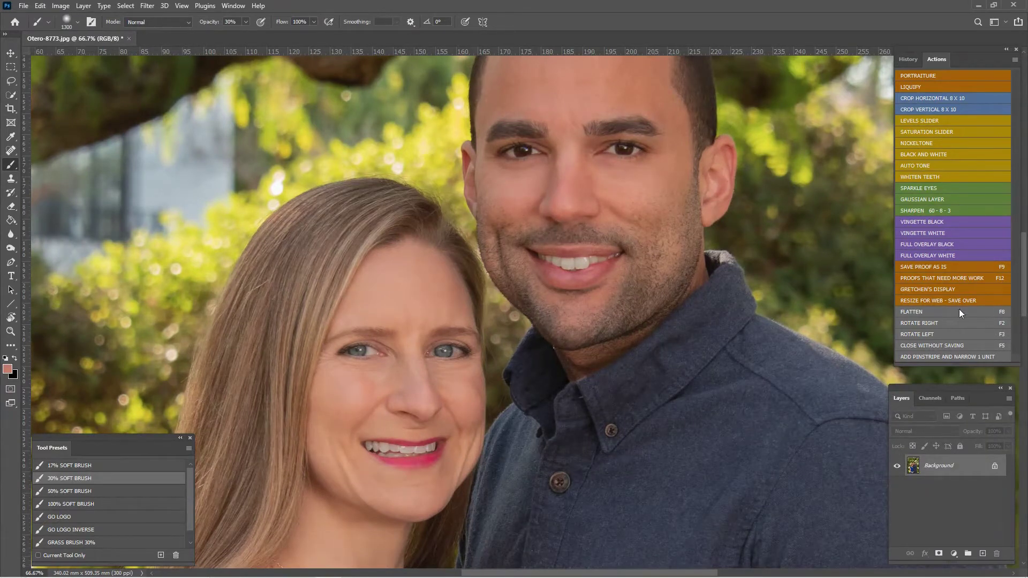
pyautogui.click(84, 5)
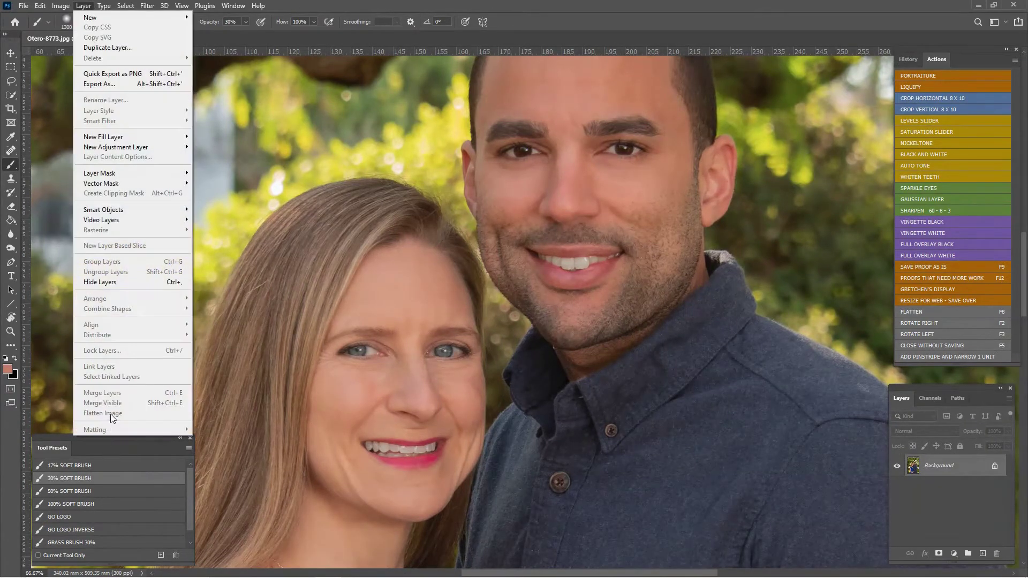
pyautogui.press('Escape')
# Lighten the skin above the woman's upper lip with the Clone Stamp in Lighten mode at 34% opacity.
pyautogui.hotkey('ctrl', '-')
pyautogui.hotkey('ctrl', '-')
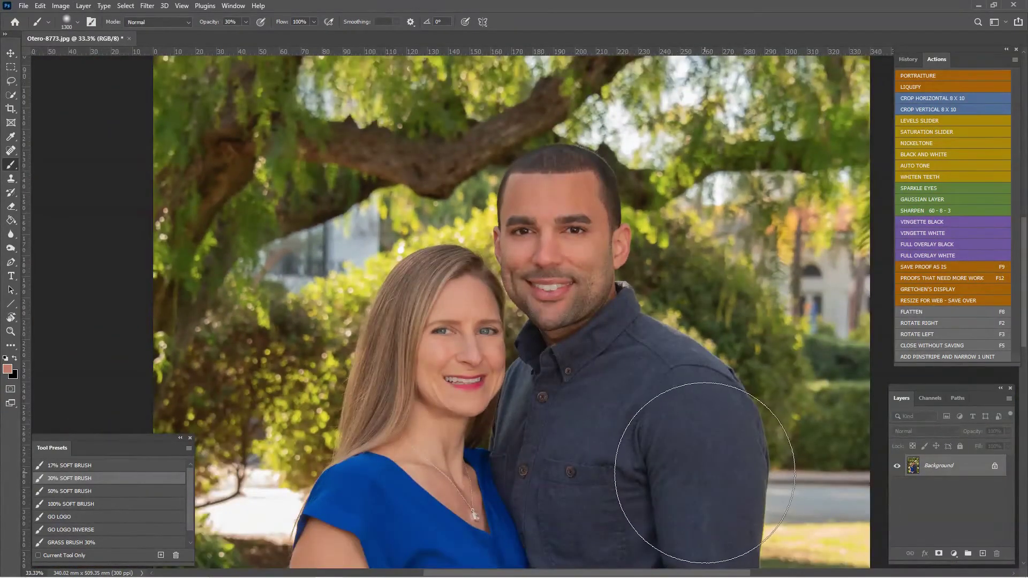
pyautogui.hotkey('ctrl', '+')
pyautogui.hotkey('ctrl', '+')
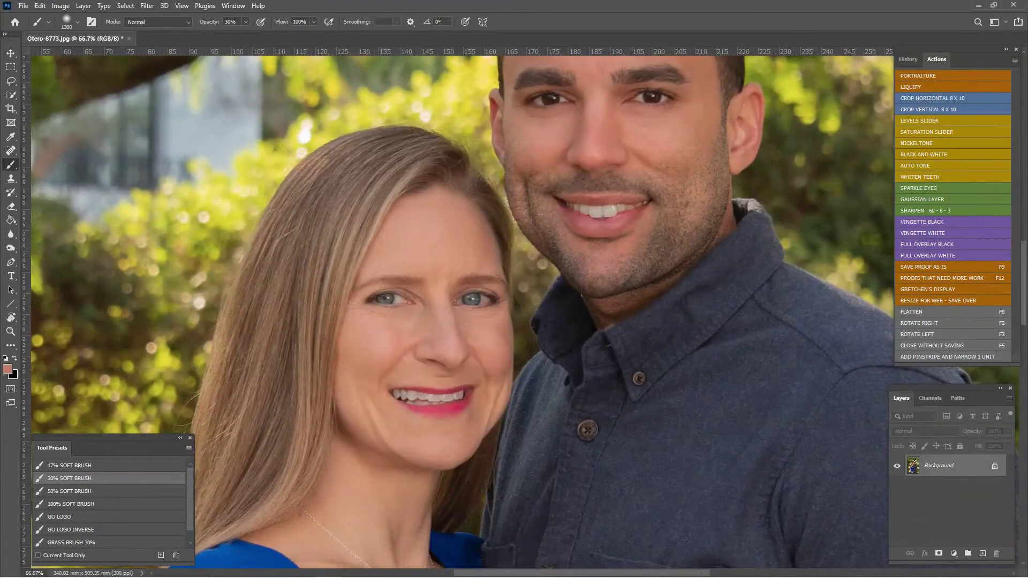
pyautogui.click(11, 178)
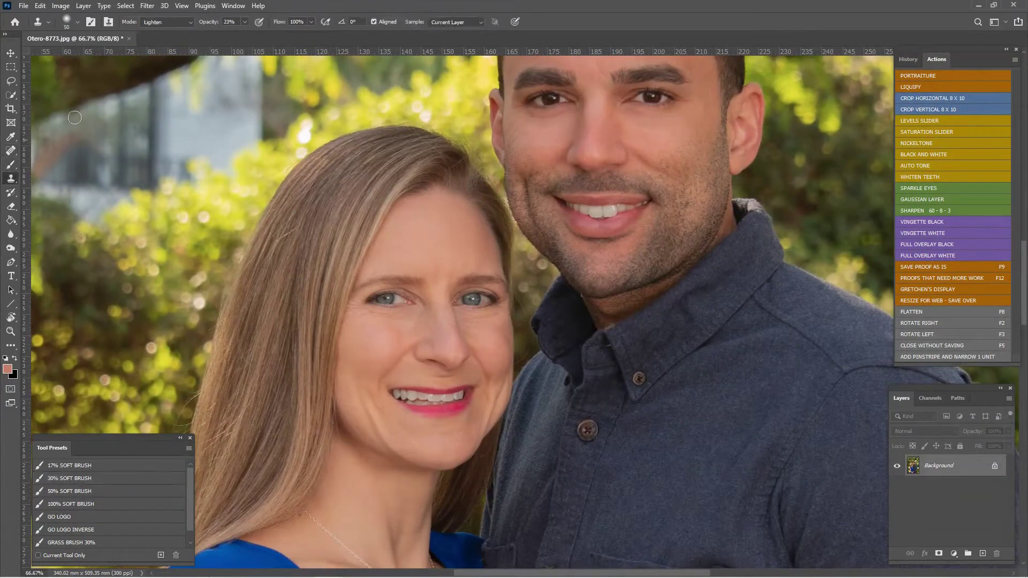
pyautogui.moveTo(205, 21); pyautogui.dragTo(213, 22)
pyautogui.hotkey('ctrl', '+')
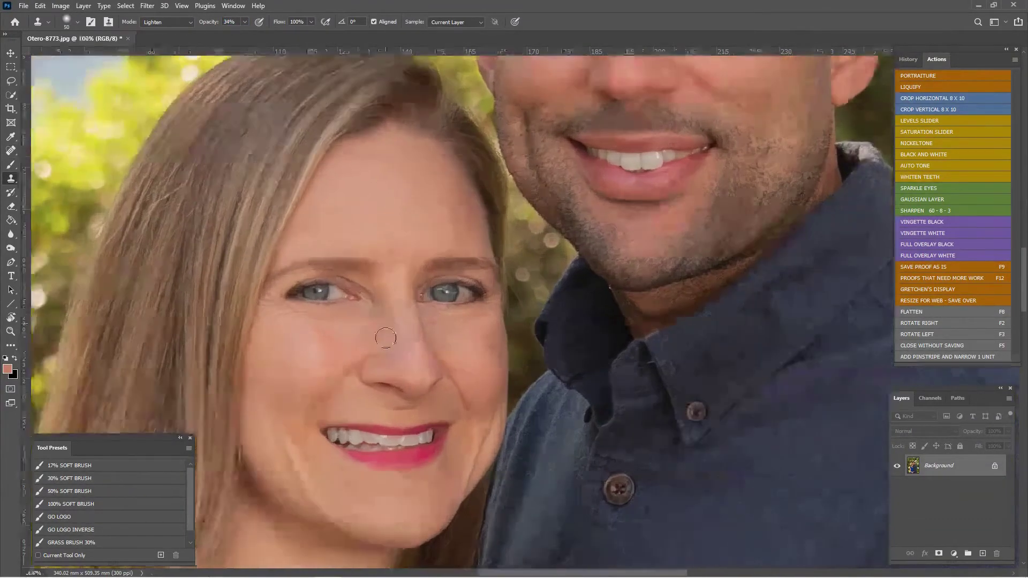
pyautogui.keyDown('alt'); pyautogui.click(354, 207); pyautogui.keyUp('alt')
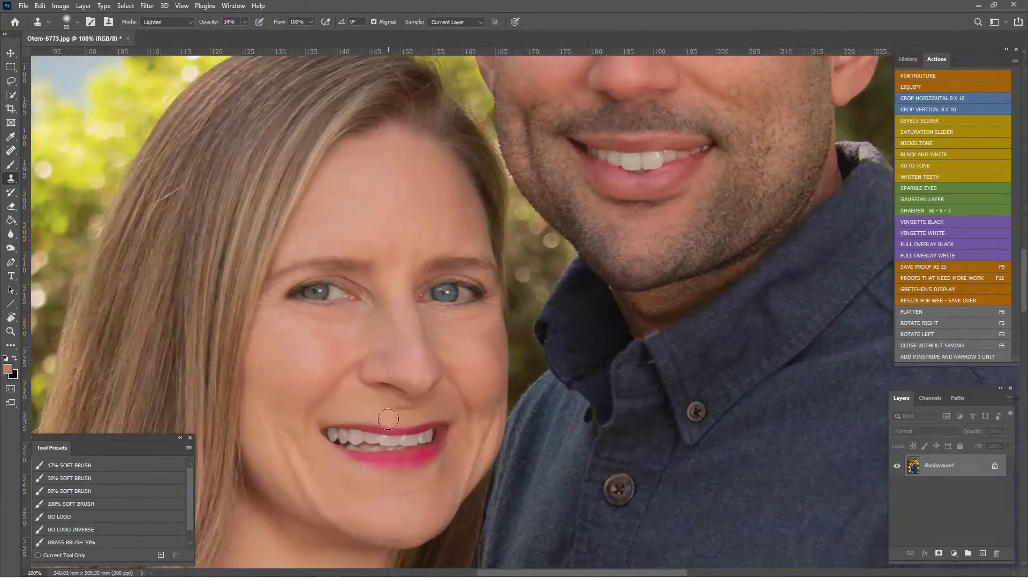
pyautogui.press('[')
pyautogui.moveTo(384, 412)
pyautogui.mouseDown()
pyautogui.moveTo(445, 408)
pyautogui.moveTo(374, 410)
pyautogui.moveTo(409, 424)
pyautogui.mouseUp()
pyautogui.press('[')
pyautogui.press('[')
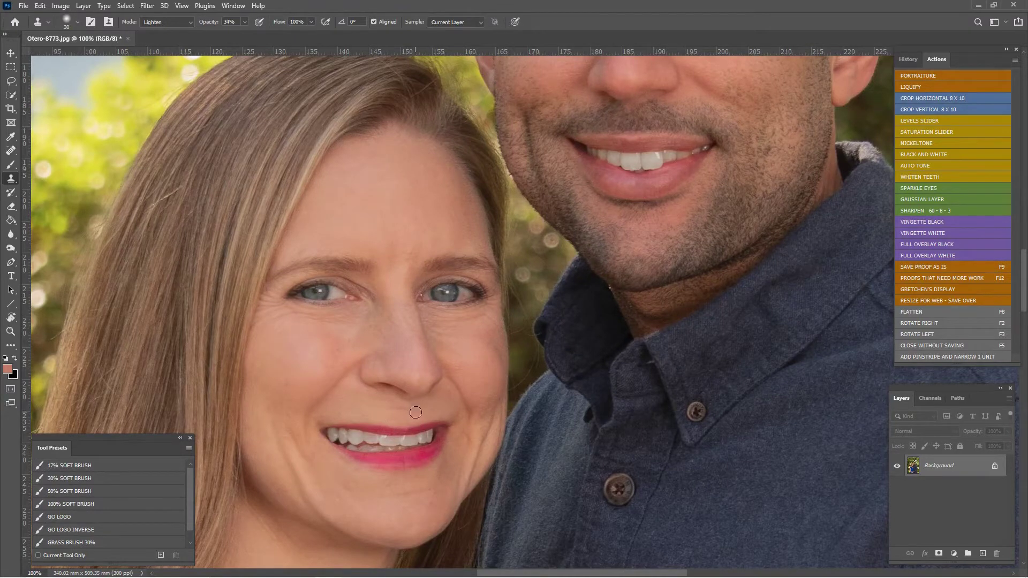
# Lighten the skin under the woman's eye nearest her long hair with a size 50 Clone Stamp brush.
pyautogui.hotkey('ctrl', '-')
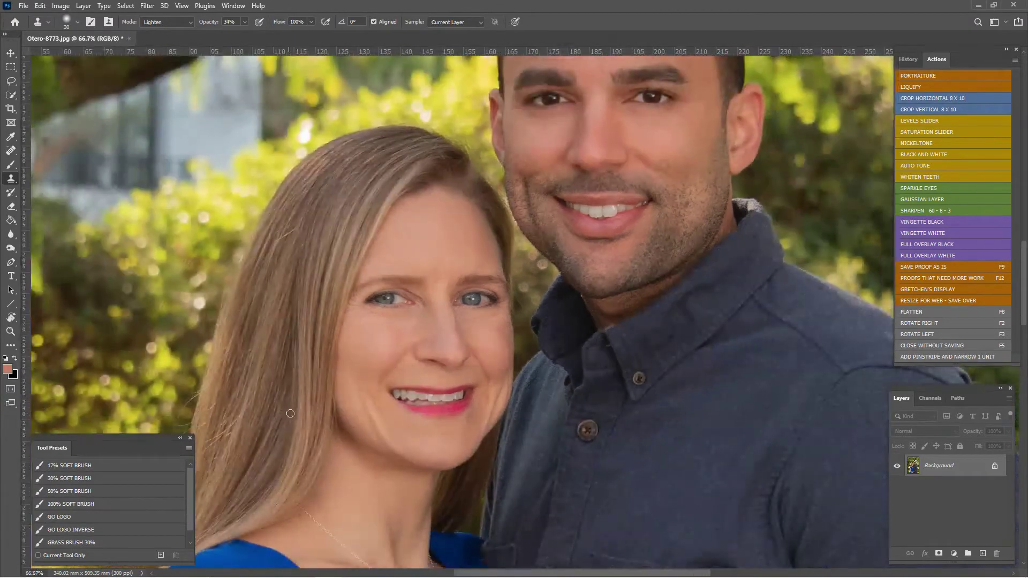
pyautogui.press(']')
pyautogui.press(']')
pyautogui.moveTo(375, 317); pyautogui.dragTo(381, 320)
pyautogui.keyDown('alt'); pyautogui.click(401, 334); pyautogui.keyUp('alt')
pyautogui.hotkey('ctrl', '-')
pyautogui.hotkey('ctrl', '-')
pyautogui.moveTo(636, 339); pyautogui.dragTo(621, 389)
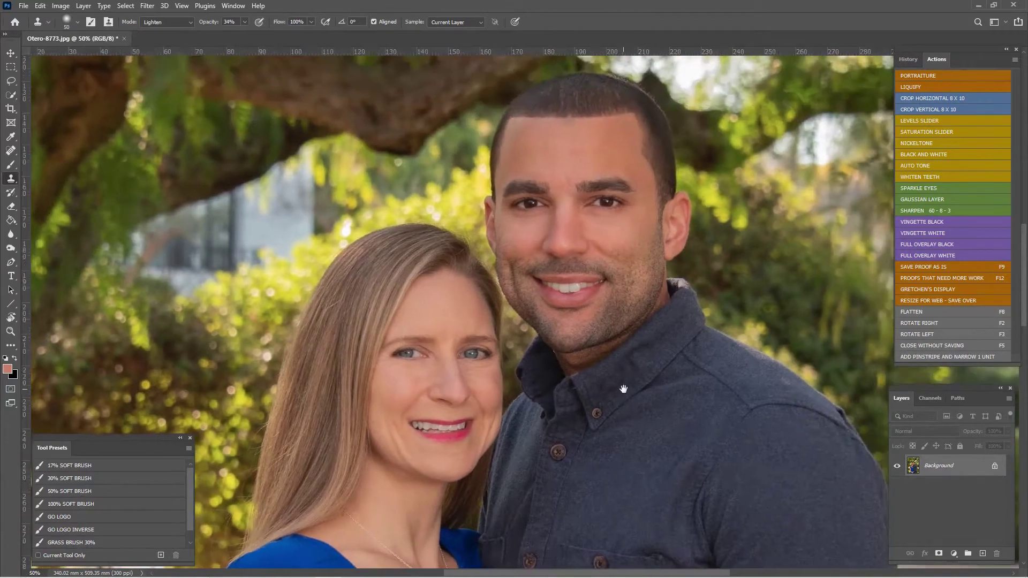
pyautogui.click(10, 247)
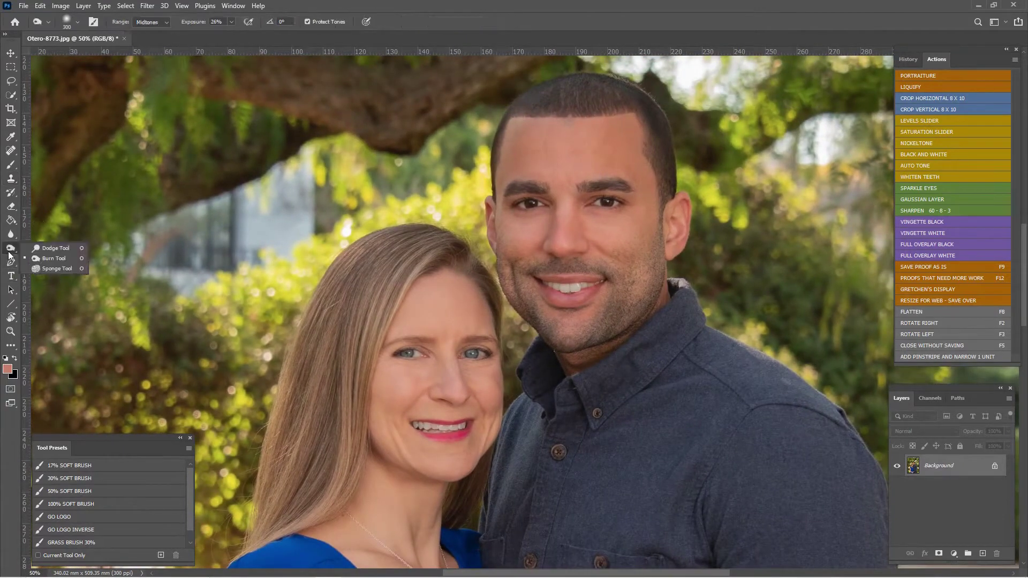
pyautogui.click(46, 248)
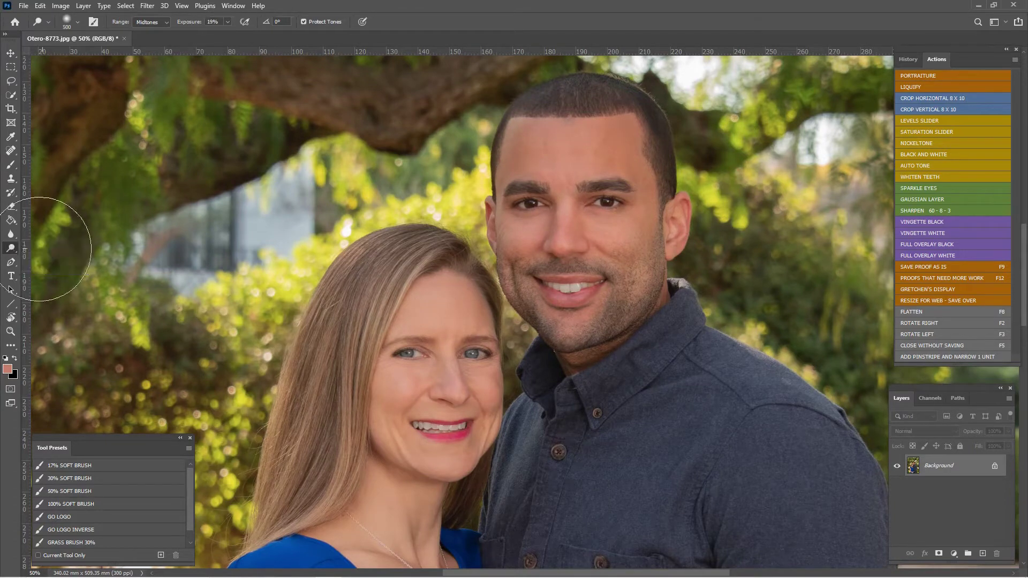
pyautogui.rightClick(13, 251)
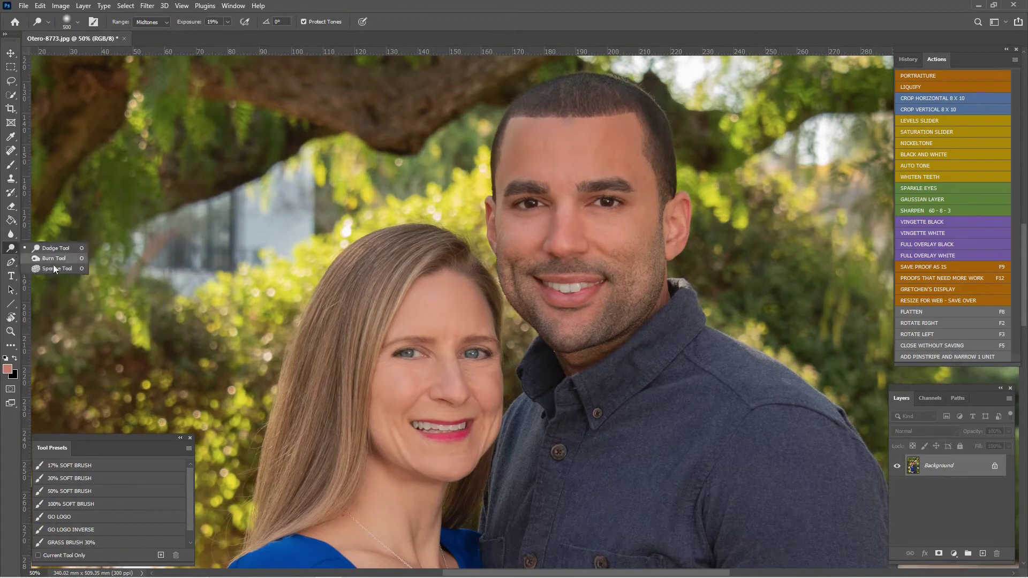
pyautogui.click(56, 268)
# Darken the lash lines of both of the woman's eyes with a size 20 Burn tool on Midtones at 26% exposure.
pyautogui.rightClick(11, 252)
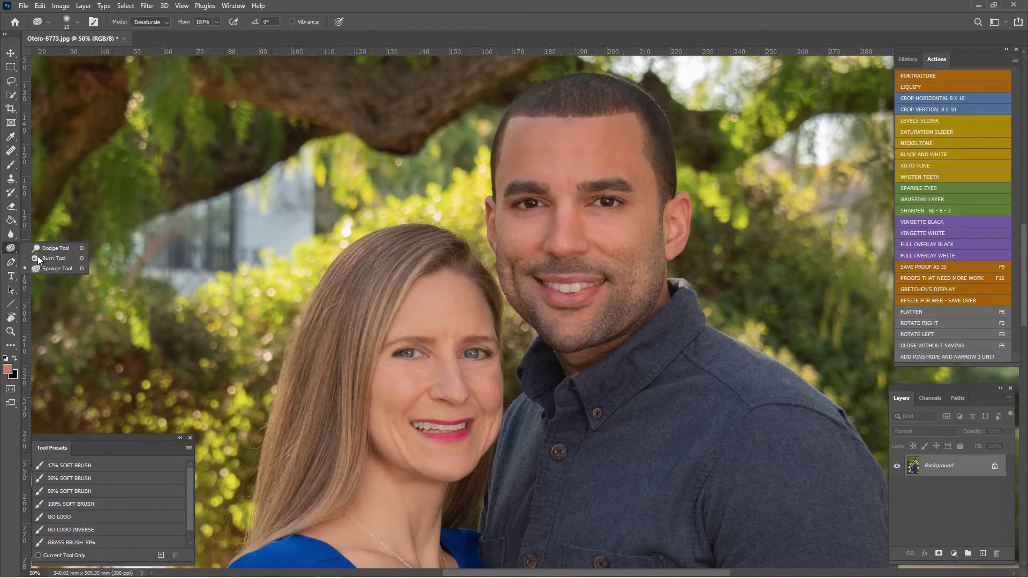
pyautogui.click(37, 257)
pyautogui.hotkey('ctrl', '+')
pyautogui.hotkey('ctrl', '+')
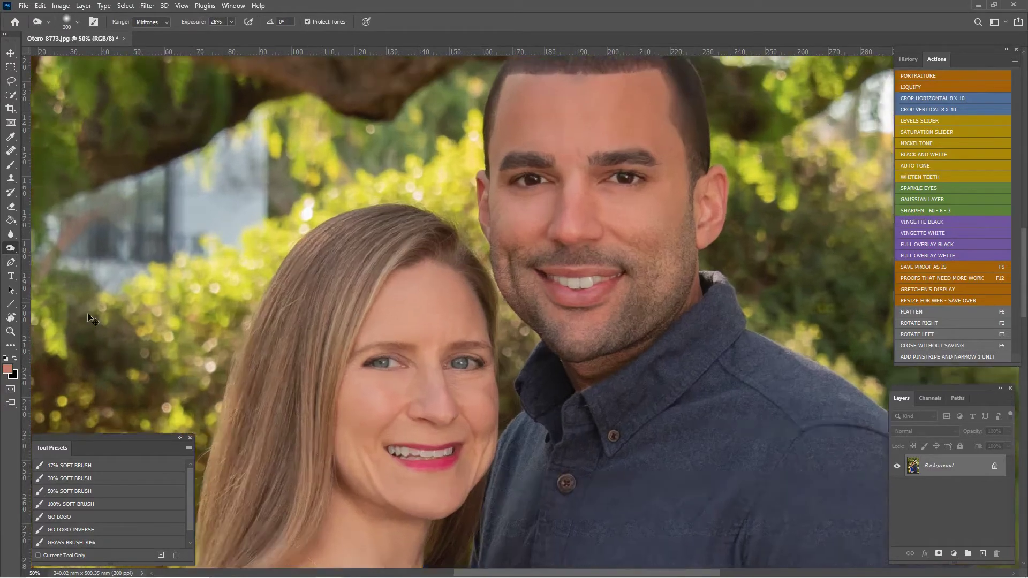
pyautogui.moveTo(331, 332); pyautogui.dragTo(391, 271)
pyautogui.hotkey('ctrl', '+')
pyautogui.press('[')
pyautogui.press('[')
pyautogui.press('[')
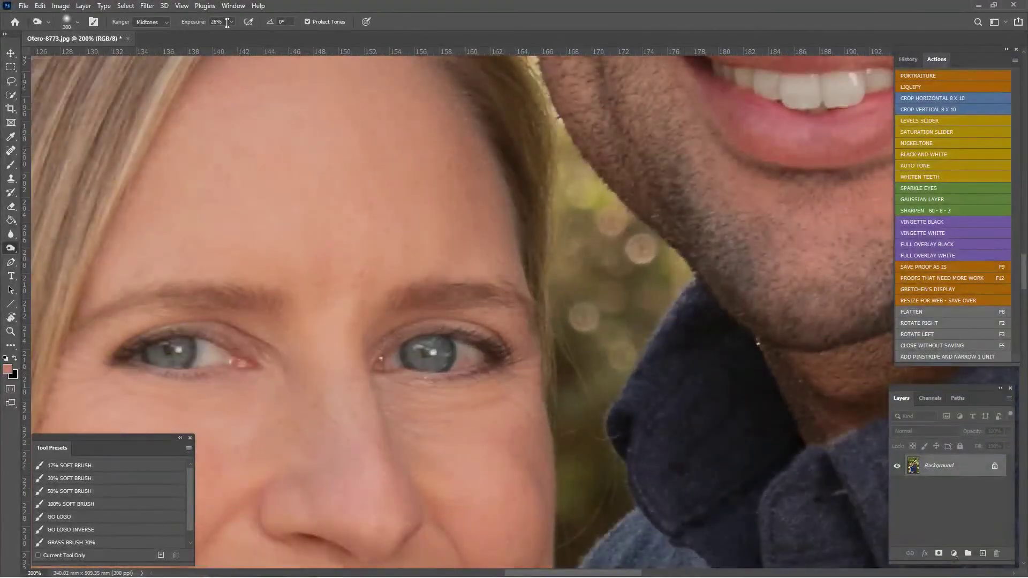
pyautogui.moveTo(155, 318); pyautogui.dragTo(290, 281)
pyautogui.press('[')
pyautogui.press('[')
pyautogui.press('[')
pyautogui.press('[')
pyautogui.press('[')
pyautogui.press('[')
pyautogui.press('[')
pyautogui.press('[')
pyautogui.press('[')
pyautogui.press('[')
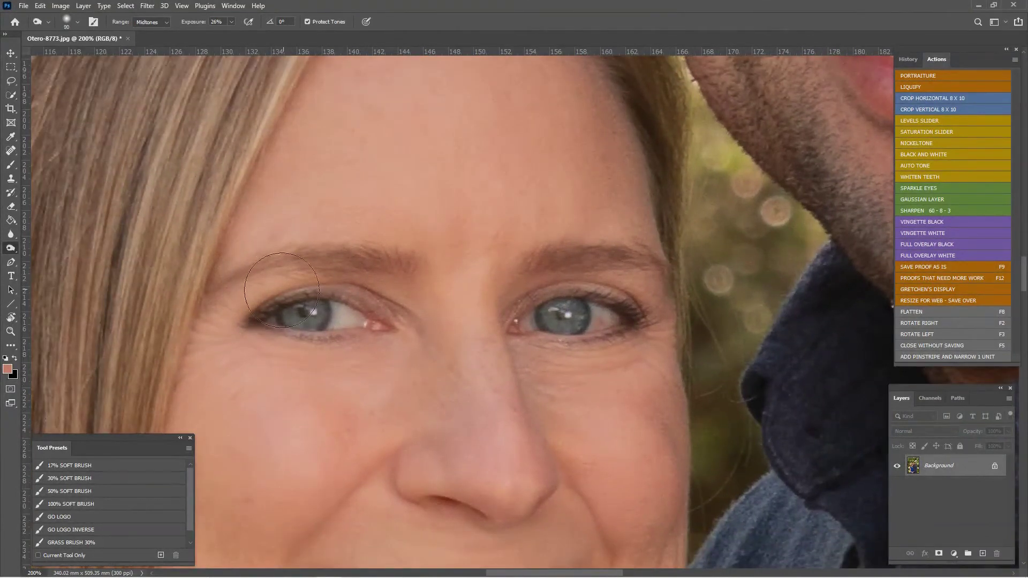
pyautogui.press('[')
pyautogui.moveTo(247, 317)
pyautogui.mouseDown()
pyautogui.moveTo(341, 290)
pyautogui.moveTo(373, 310)
pyautogui.moveTo(311, 290)
pyautogui.moveTo(267, 305)
pyautogui.moveTo(256, 322)
pyautogui.moveTo(317, 343)
pyautogui.moveTo(378, 331)
pyautogui.mouseUp()
pyautogui.moveTo(518, 314)
pyautogui.mouseDown()
pyautogui.moveTo(584, 289)
pyautogui.moveTo(643, 316)
pyautogui.moveTo(578, 289)
pyautogui.moveTo(520, 312)
pyautogui.moveTo(560, 291)
pyautogui.moveTo(611, 295)
pyautogui.moveTo(634, 315)
pyautogui.moveTo(621, 293)
pyautogui.moveTo(634, 308)
pyautogui.moveTo(587, 341)
pyautogui.mouseUp()
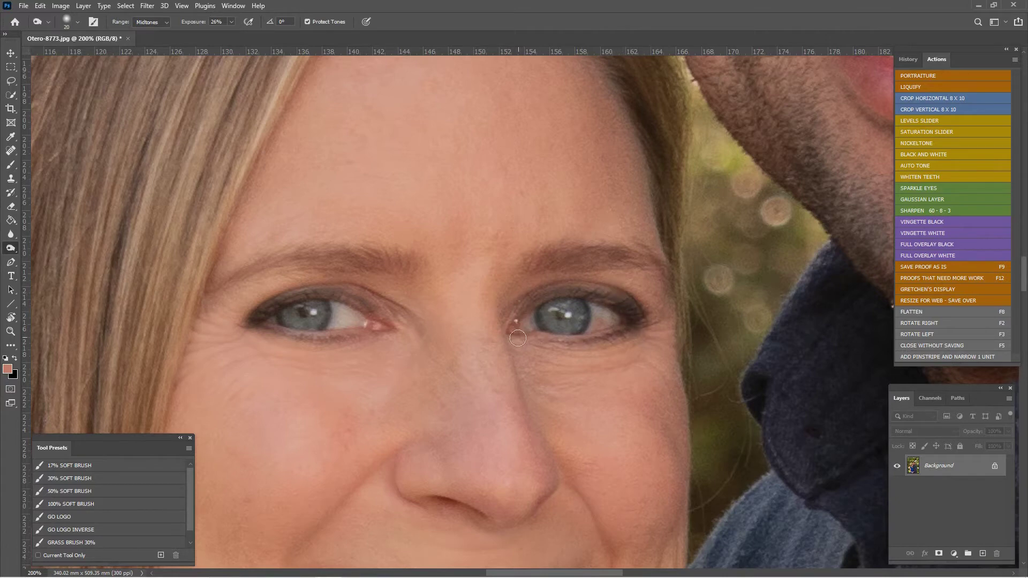
pyautogui.hotkey('ctrl', '-')
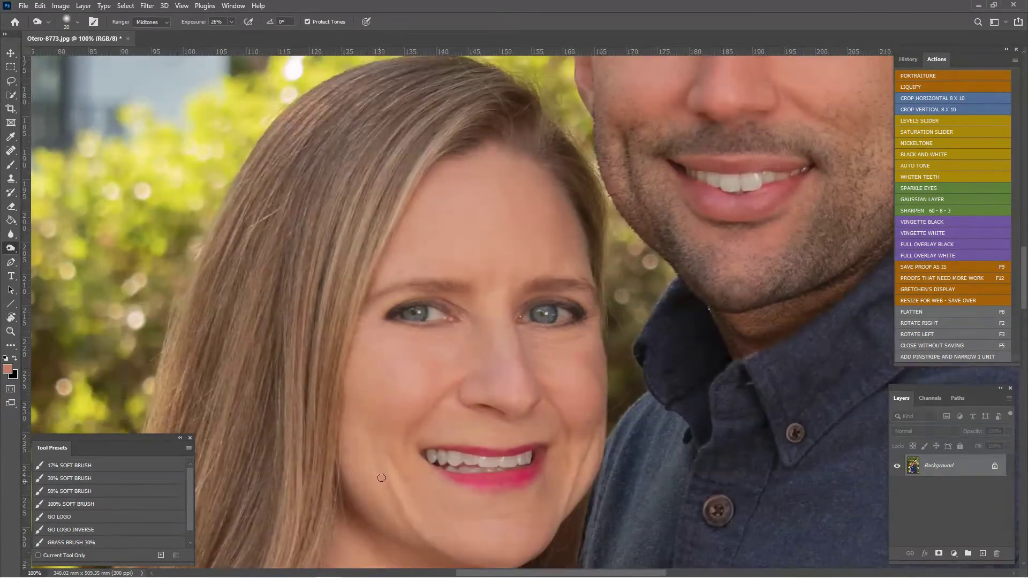
# Enlarge the Burn tool's brush to size 200.
pyautogui.hotkey('ctrl', '-')
pyautogui.press(']')
pyautogui.press(']')
pyautogui.press(']')
pyautogui.press(']')
pyautogui.press(']')
pyautogui.press(']')
pyautogui.press(']')
pyautogui.press(']')
pyautogui.press(']')
pyautogui.press(']')
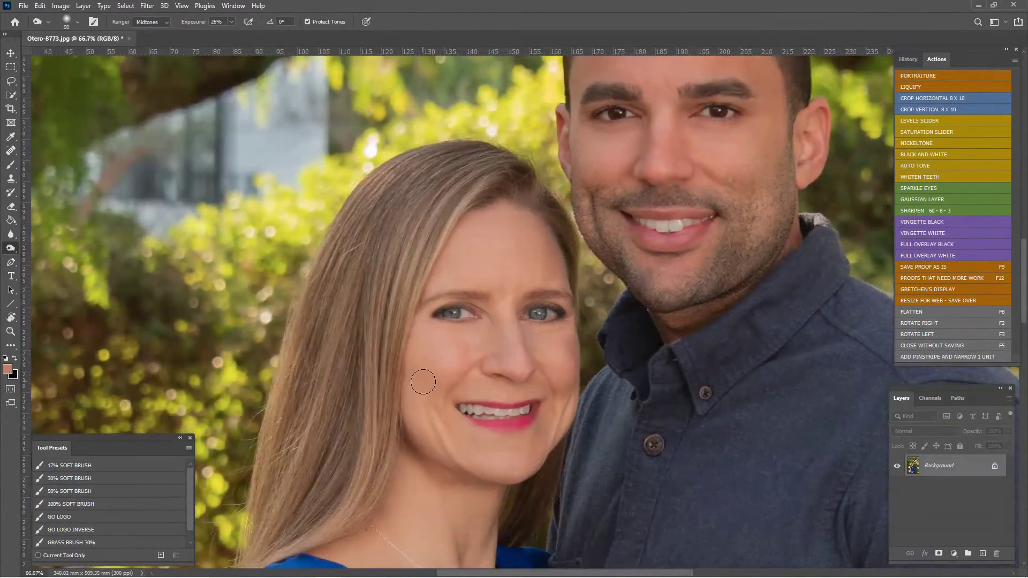
pyautogui.hotkey('ctrl', '-')
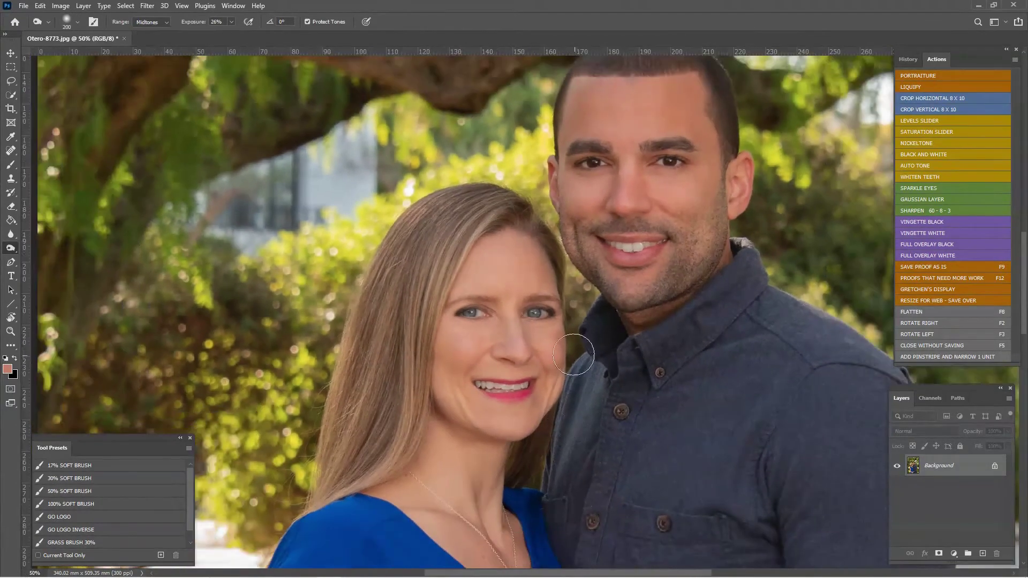
pyautogui.press(']')
pyautogui.hotkey('ctrl', '-')
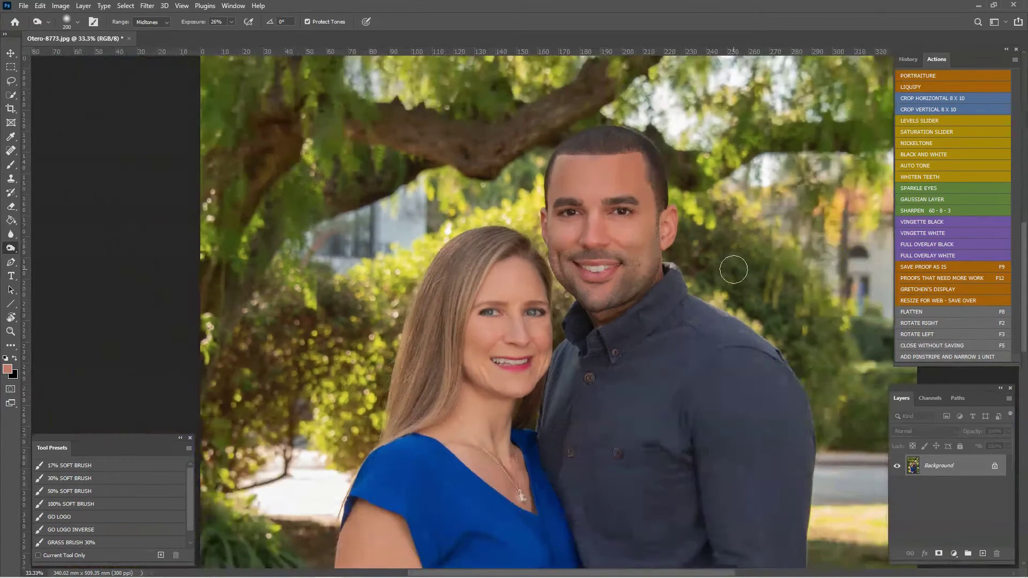
# Try painting the state before the last Burn stroke back over the woman's face with a size 175 History Brush at 50% opacity.
pyautogui.click(908, 59)
pyautogui.click(901, 330)
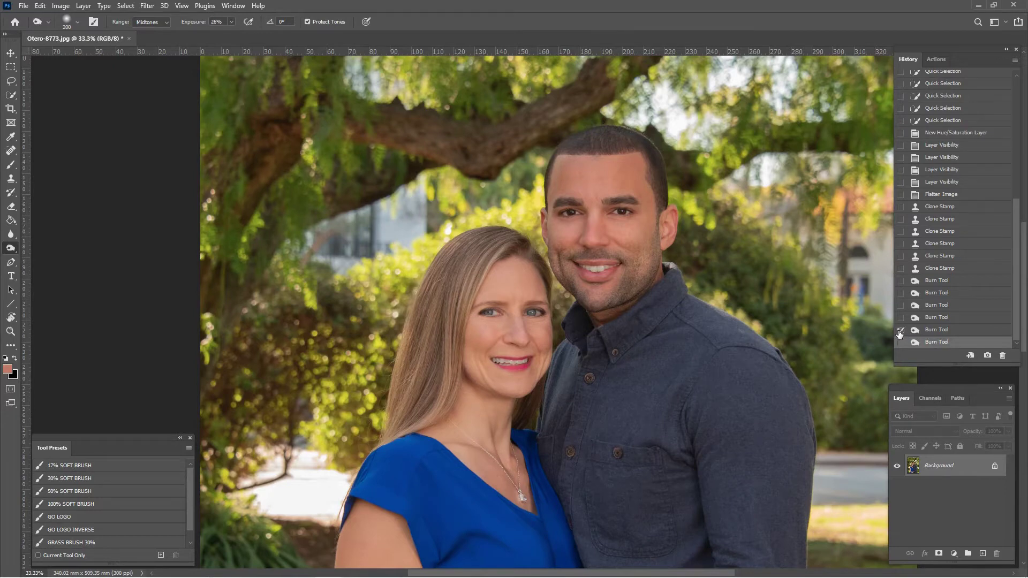
pyautogui.click(11, 192)
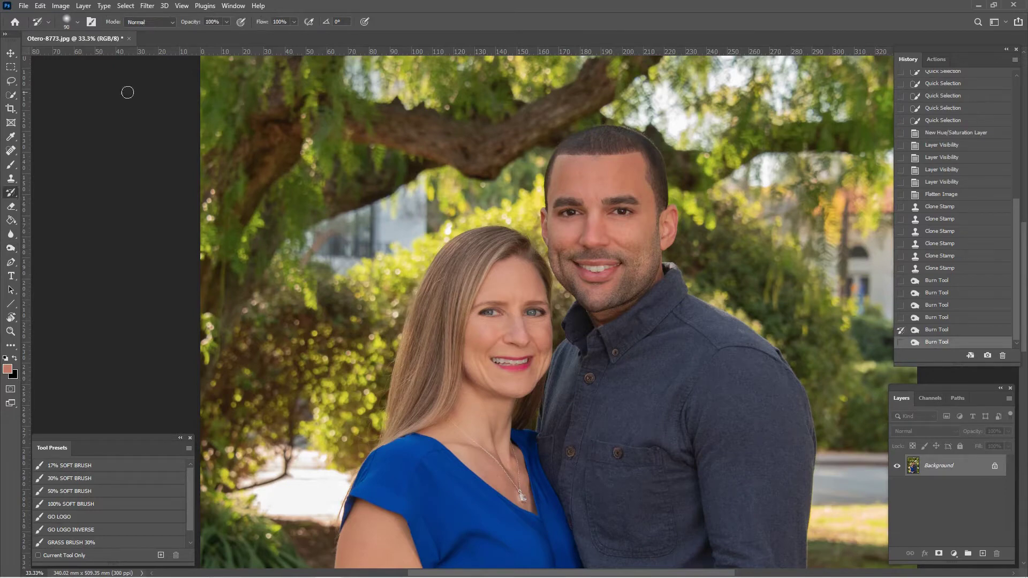
pyautogui.press(']')
pyautogui.press(']')
pyautogui.click(227, 22)
pyautogui.moveTo(512, 336)
pyautogui.mouseDown()
pyautogui.moveTo(554, 343)
pyautogui.moveTo(549, 361)
pyautogui.mouseUp()
pyautogui.moveTo(549, 362); pyautogui.dragTo(549, 370)
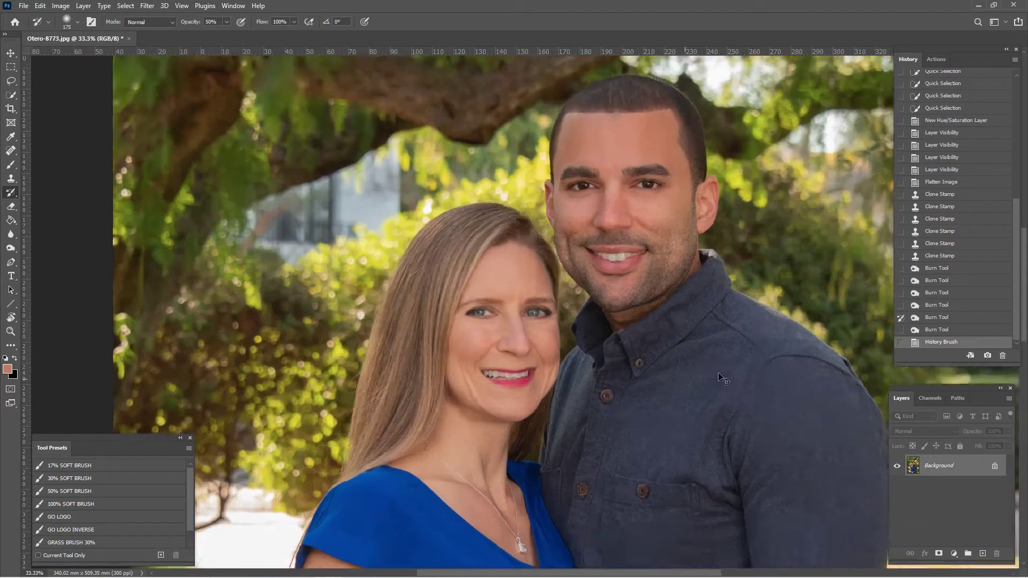
# Compare the portrait with its Flatten Image history state, and return to the last Burn Tool state before the History Brush stroke.
pyautogui.hotkey('ctrl', '+')
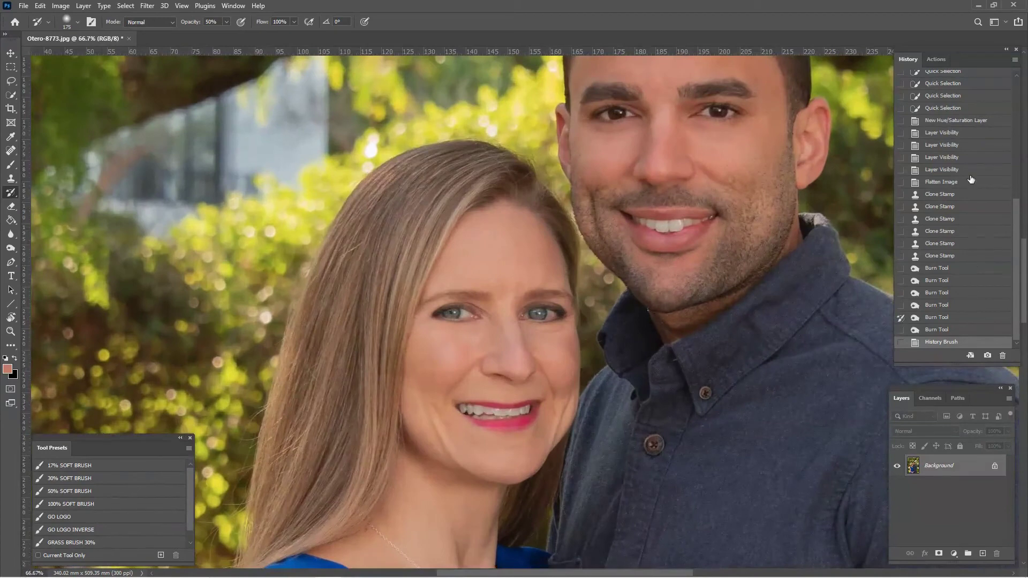
pyautogui.click(966, 184)
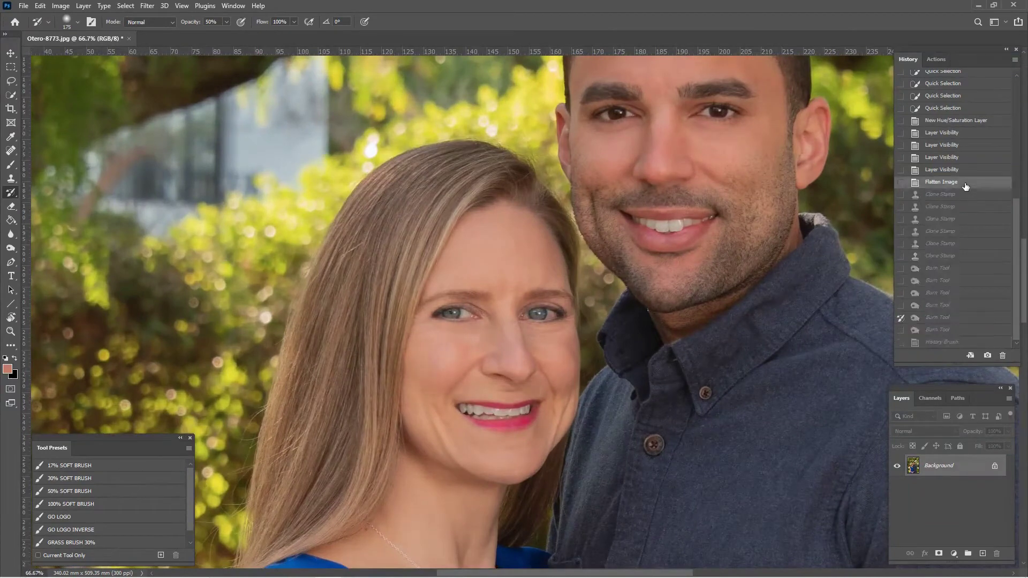
pyautogui.click(969, 330)
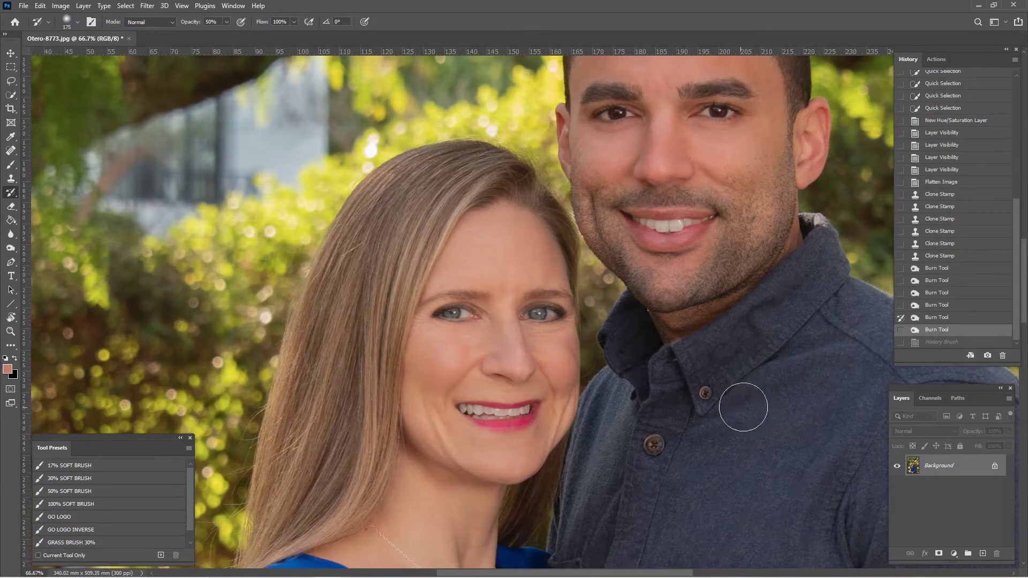
# Desaturate the white of the woman's eye nearest the man with a size 10 Sponge tool in Desaturate mode at 100% flow.
pyautogui.hotkey('ctrl', '+')
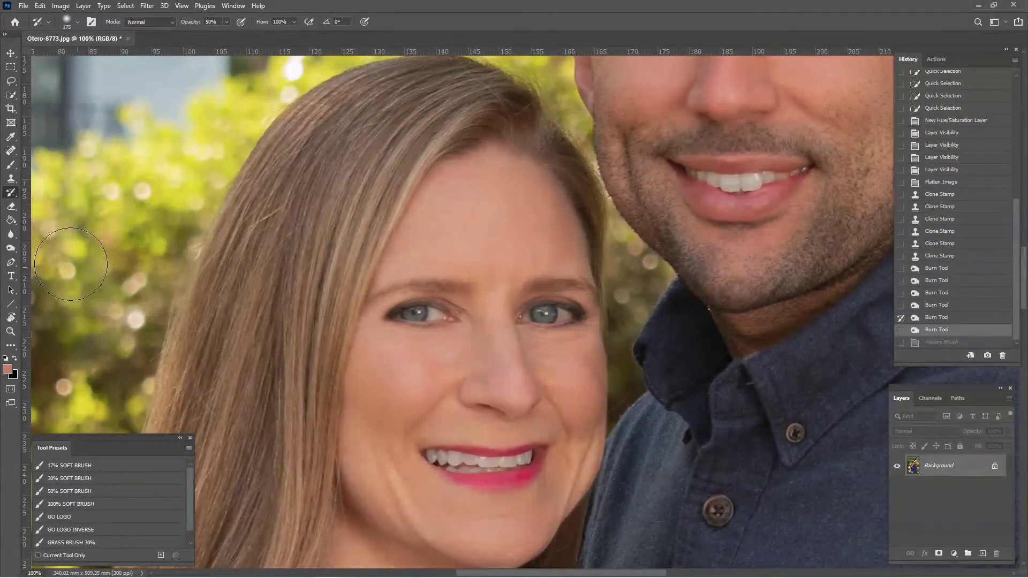
pyautogui.rightClick(10, 250)
pyautogui.click(41, 268)
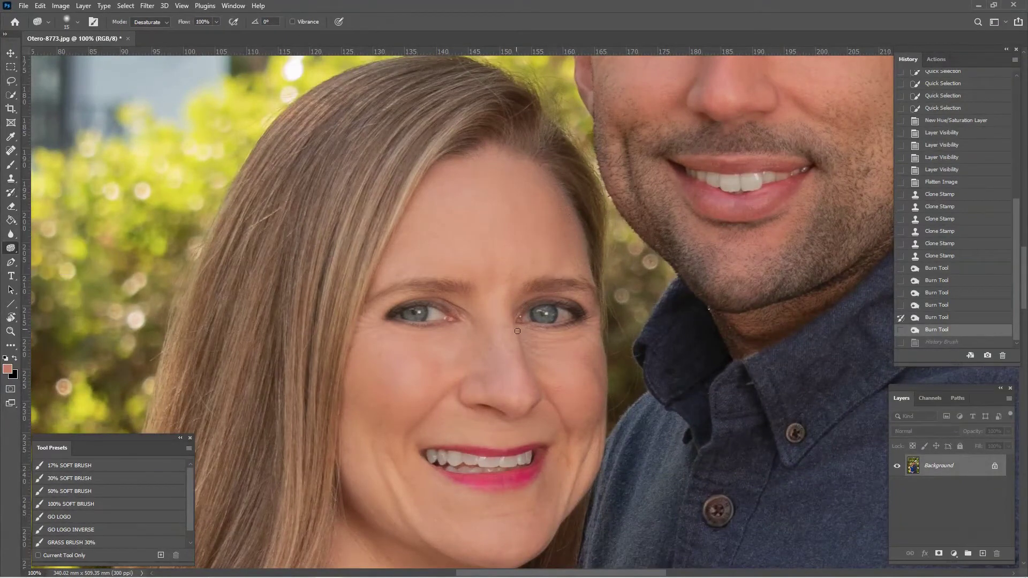
pyautogui.moveTo(529, 387)
pyautogui.mouseDown()
pyautogui.moveTo(487, 401)
pyautogui.moveTo(415, 470)
pyautogui.moveTo(459, 420)
pyautogui.mouseUp()
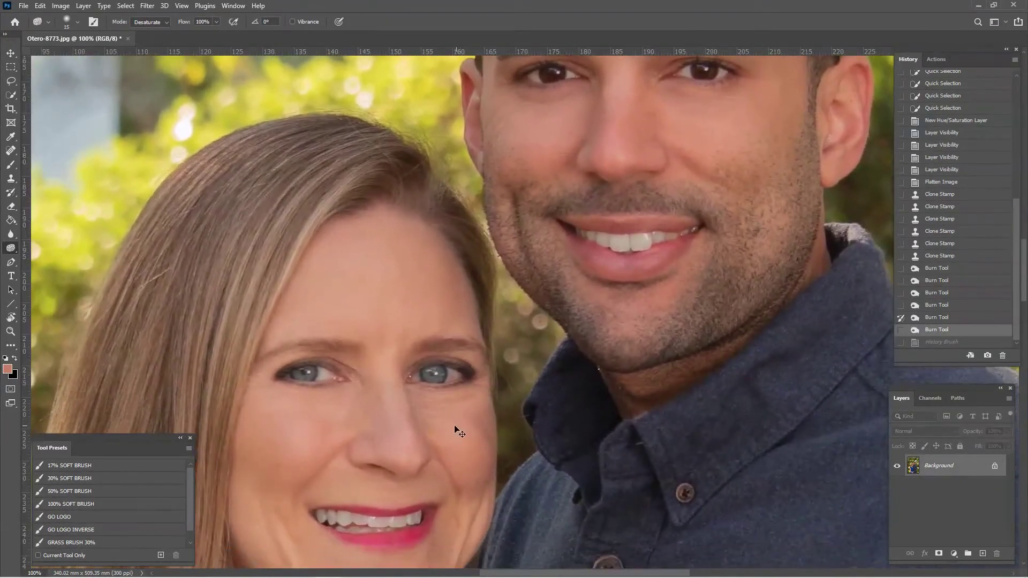
pyautogui.hotkey('ctrl', '+')
pyautogui.press('[')
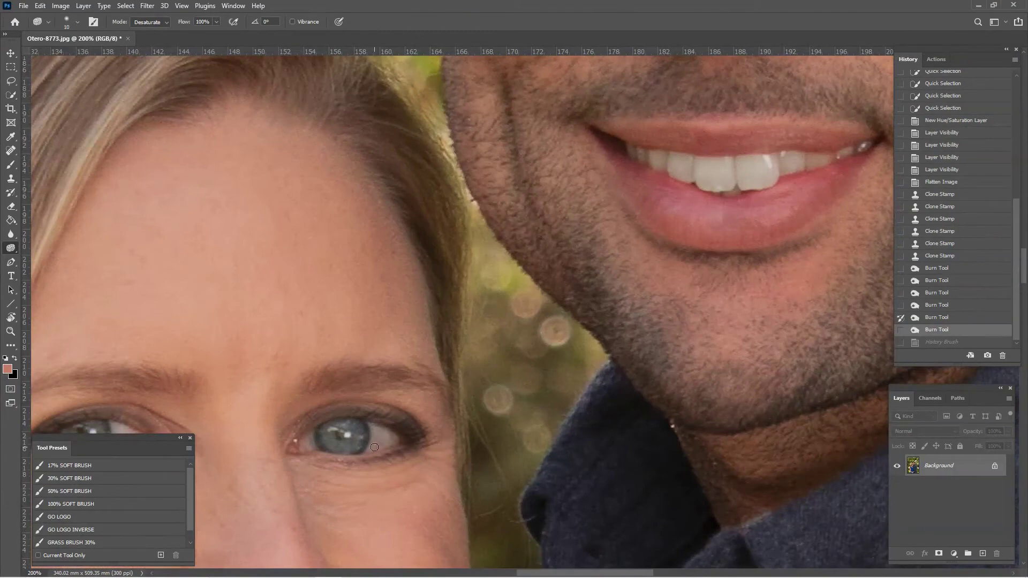
pyautogui.click(373, 446)
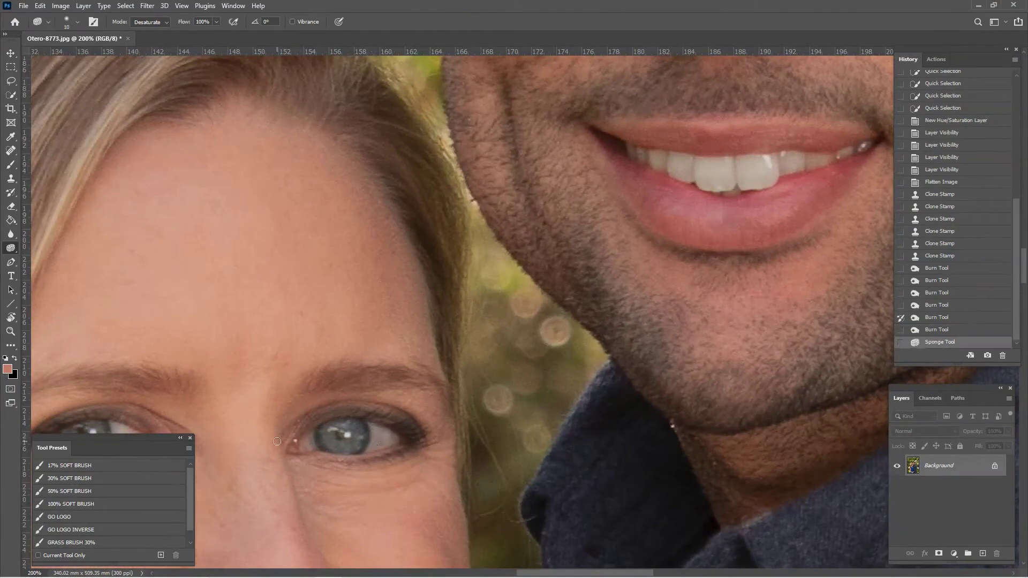
pyautogui.moveTo(311, 451); pyautogui.dragTo(315, 450)
# Desaturate the white of the woman's eye nearest her long hair, and touch up the other eye with the Sponge tool.
pyautogui.moveTo(321, 376); pyautogui.dragTo(628, 276)
pyautogui.press(']')
pyautogui.press(']')
pyautogui.moveTo(424, 343); pyautogui.dragTo(449, 341)
pyautogui.press('[')
pyautogui.press('[')
pyautogui.moveTo(363, 342); pyautogui.dragTo(355, 341)
pyautogui.moveTo(678, 402); pyautogui.dragTo(622, 405)
pyautogui.moveTo(635, 346); pyautogui.dragTo(634, 342)
# Desaturate the whites of both of the man's eyes with the Sponge tool in Desaturate mode at 100% flow.
pyautogui.moveTo(835, 153); pyautogui.dragTo(587, 423)
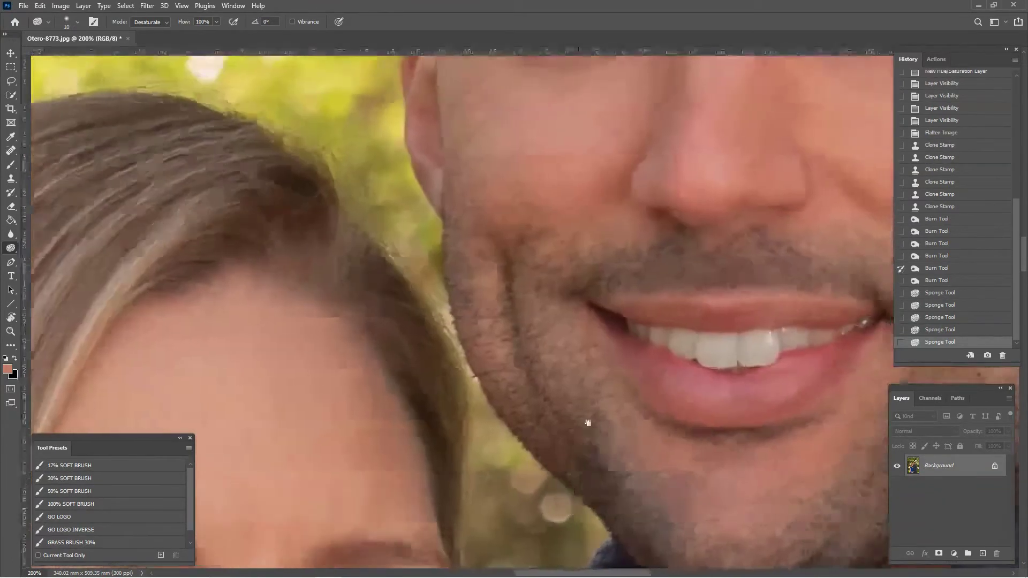
pyautogui.moveTo(765, 182); pyautogui.dragTo(713, 403)
pyautogui.press(']')
pyautogui.press(']')
pyautogui.moveTo(492, 240)
pyautogui.mouseDown()
pyautogui.moveTo(536, 249)
pyautogui.moveTo(570, 238)
pyautogui.mouseUp()
pyautogui.press('[')
pyautogui.moveTo(805, 229)
pyautogui.mouseDown()
pyautogui.moveTo(805, 240)
pyautogui.moveTo(716, 294)
pyautogui.mouseUp()
pyautogui.moveTo(771, 270); pyautogui.dragTo(779, 266)
pyautogui.moveTo(396, 281); pyautogui.dragTo(582, 195)
# Brighten the catchlights in both of the woman's eyes with a size 10 Dodge tool on Midtones at 19% exposure.
pyautogui.rightClick(8, 252)
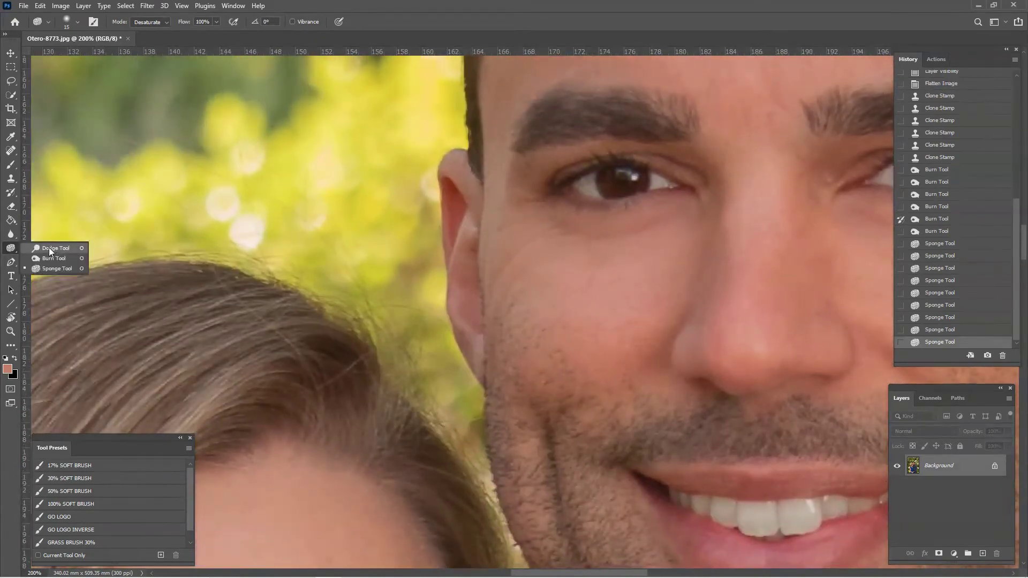
pyautogui.click(49, 249)
pyautogui.moveTo(345, 319)
pyautogui.mouseDown()
pyautogui.moveTo(435, 227)
pyautogui.moveTo(468, 174)
pyautogui.mouseUp()
pyautogui.moveTo(399, 302)
pyautogui.mouseDown()
pyautogui.moveTo(496, 155)
pyautogui.moveTo(511, 103)
pyautogui.mouseUp()
pyautogui.press('[')
pyautogui.press('[')
pyautogui.press('[')
pyautogui.press('[')
pyautogui.press('[')
pyautogui.press('[')
pyautogui.press('[')
pyautogui.press('[')
pyautogui.press('[')
pyautogui.press('[')
pyautogui.press('[')
pyautogui.press('[')
pyautogui.press('[')
pyautogui.press('[')
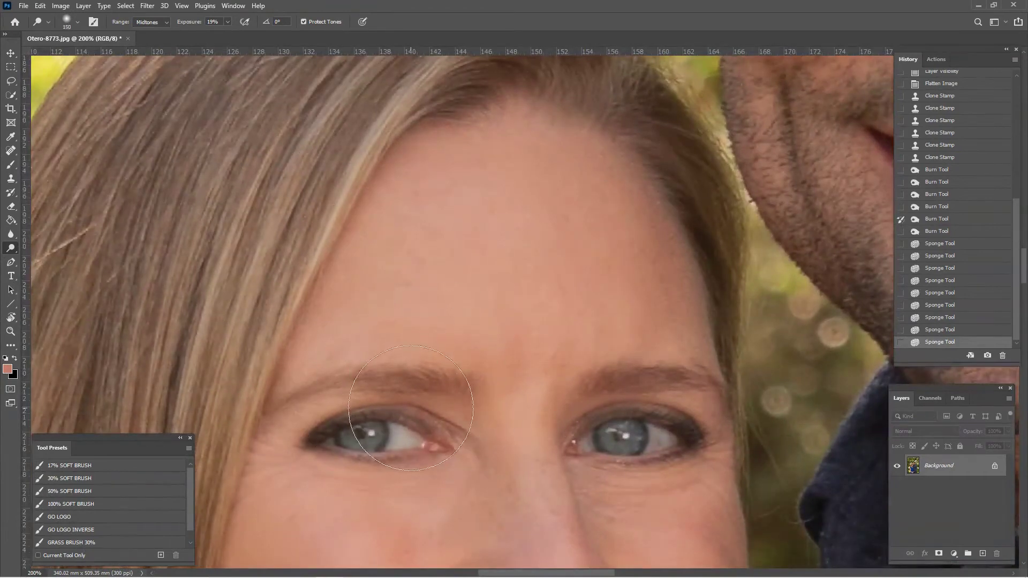
pyautogui.press('[')
pyautogui.press('[')
pyautogui.press('[')
pyautogui.click(371, 433)
pyautogui.click(625, 435)
pyautogui.click(625, 436)
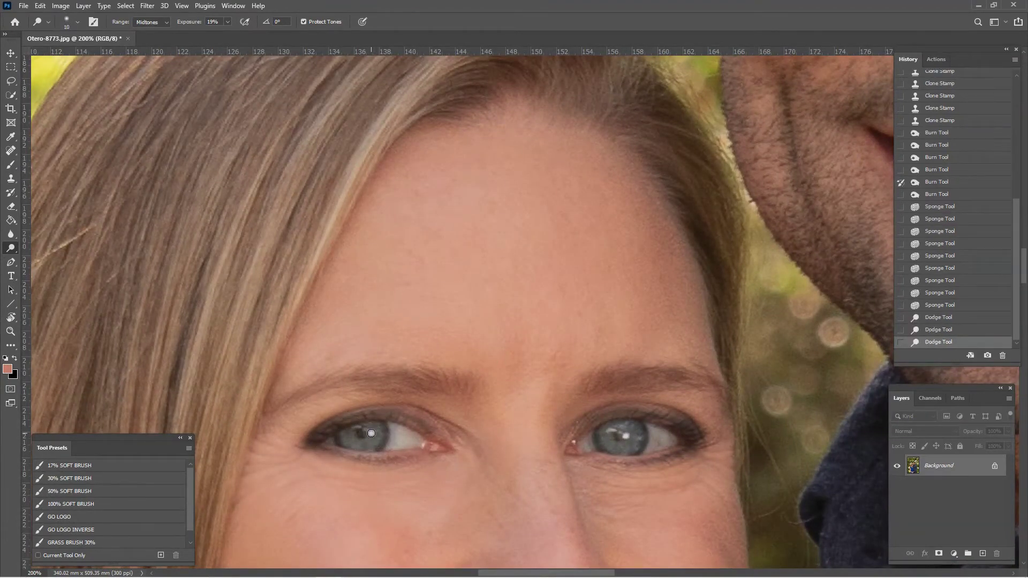
pyautogui.click(625, 436)
pyautogui.click(628, 437)
pyautogui.click(629, 437)
pyautogui.click(629, 438)
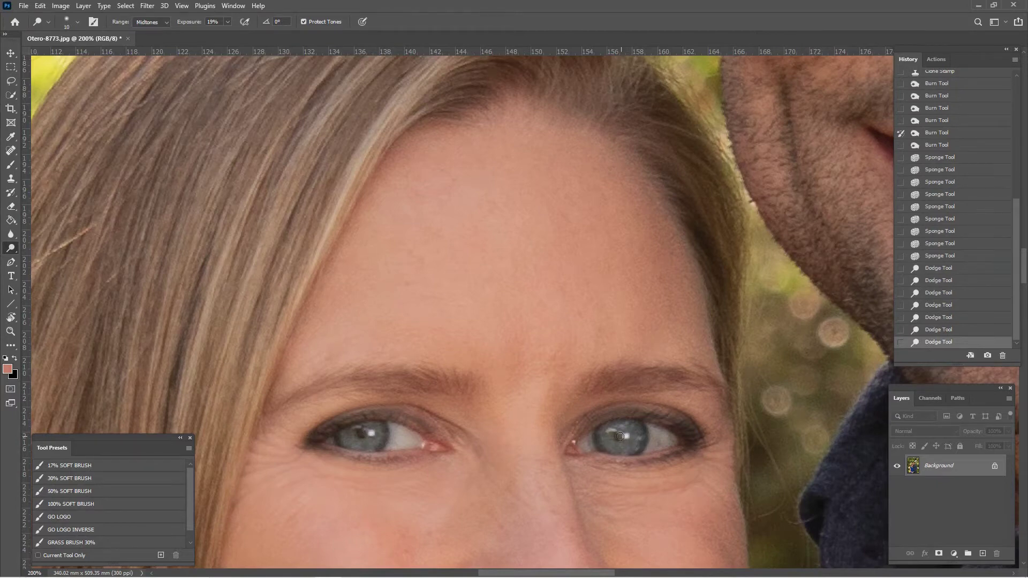
# Lighten the irises of both of the woman's eyes with a size 20 Dodge tool.
pyautogui.press(']')
pyautogui.moveTo(341, 441); pyautogui.dragTo(393, 441)
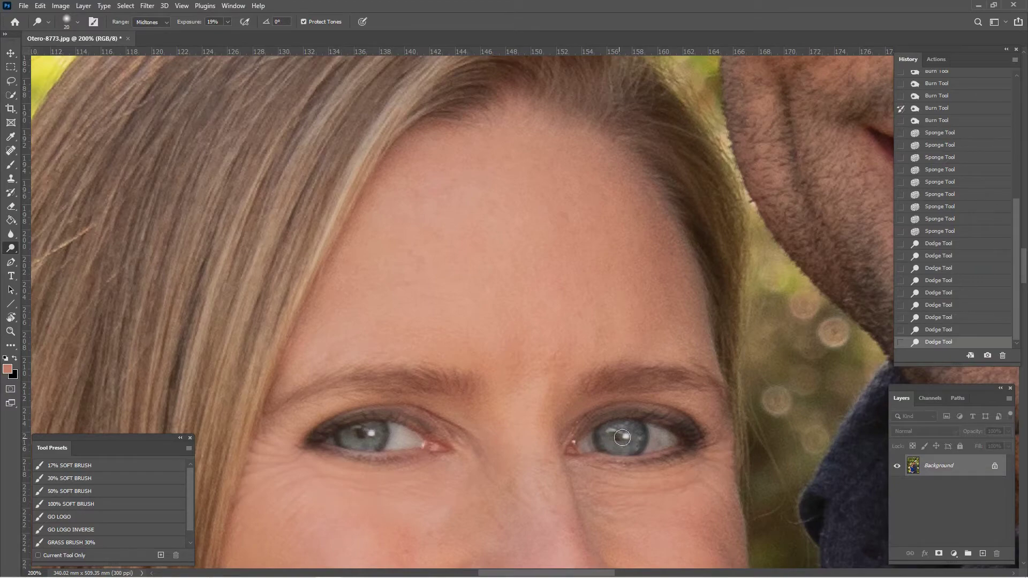
pyautogui.moveTo(622, 438)
pyautogui.mouseDown()
pyautogui.moveTo(609, 440)
pyautogui.moveTo(638, 434)
pyautogui.moveTo(611, 447)
pyautogui.moveTo(624, 444)
pyautogui.mouseUp()
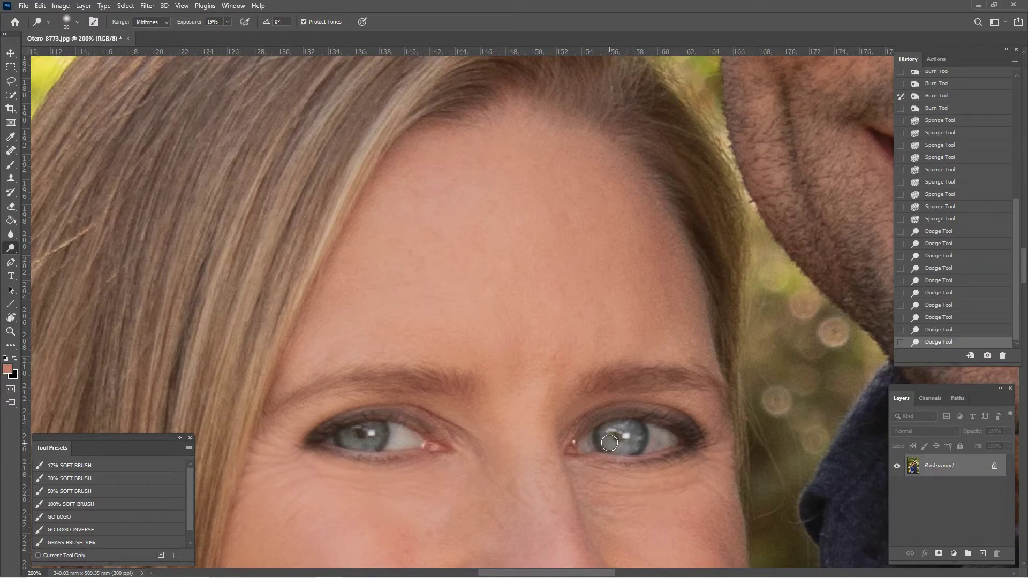
# Compare the eyes with the history state before the Dodge strokes, and return to the second-to-last Dodge Tool state.
pyautogui.hotkey('ctrl', '-')
pyautogui.hotkey('ctrl', '-')
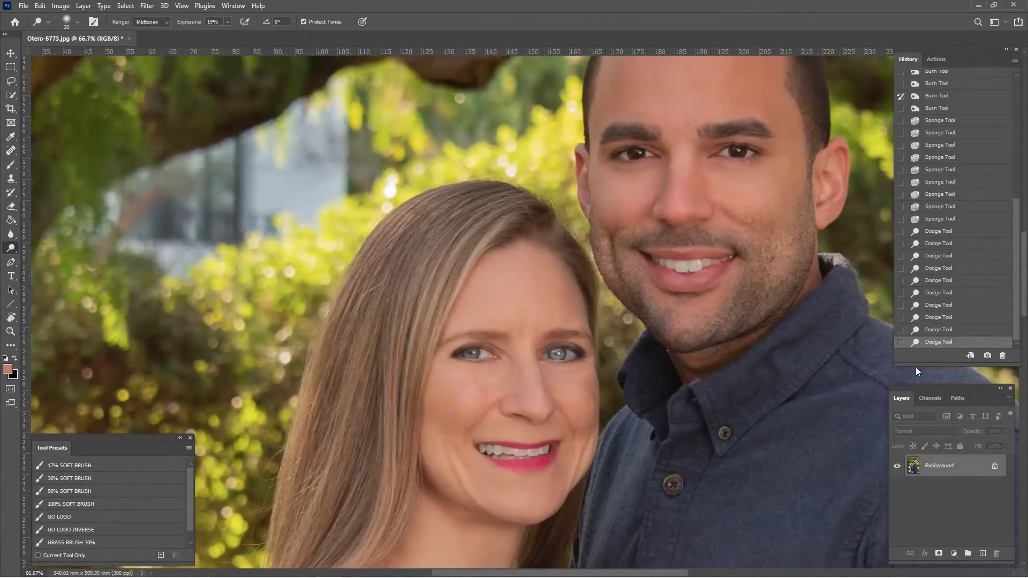
pyautogui.hotkey('ctrl', 'z')
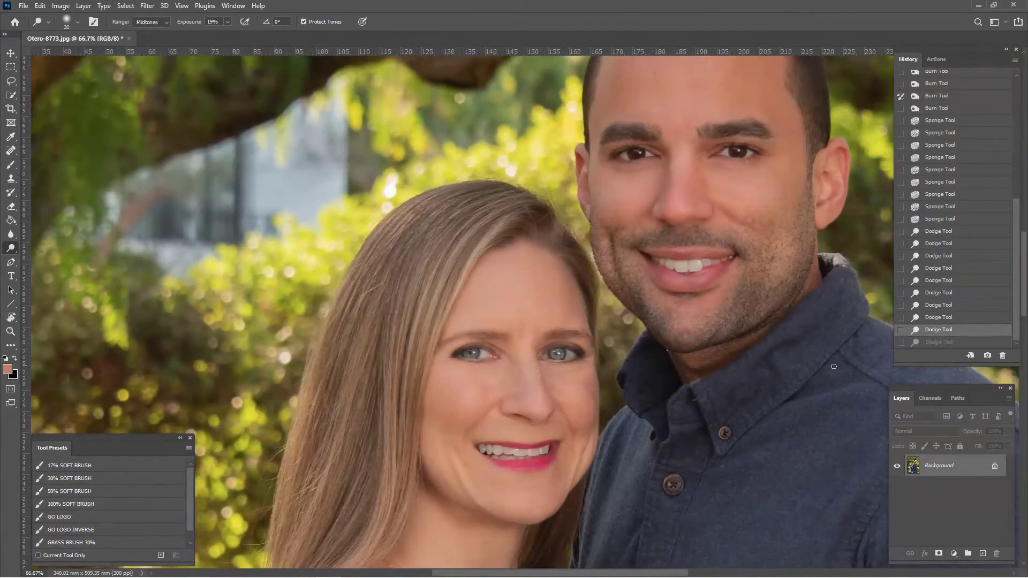
pyautogui.click(962, 308)
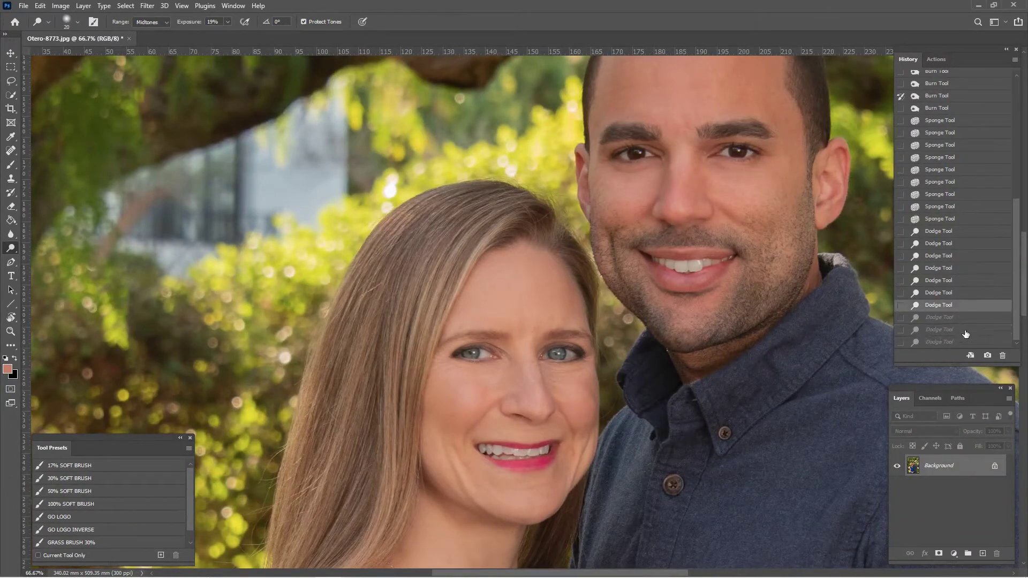
pyautogui.click(962, 221)
pyautogui.hotkey('ctrl', '+')
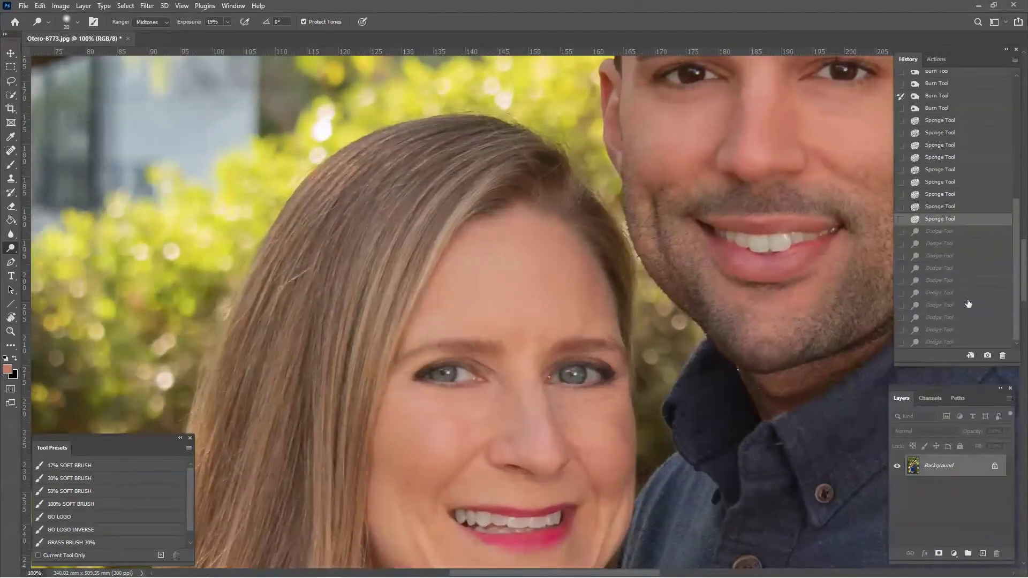
pyautogui.click(964, 331)
# Brighten the catchlights in both of the man's eyes with the Dodge tool at 19% exposure, reducing the brush to size 10.
pyautogui.moveTo(744, 322); pyautogui.dragTo(573, 480)
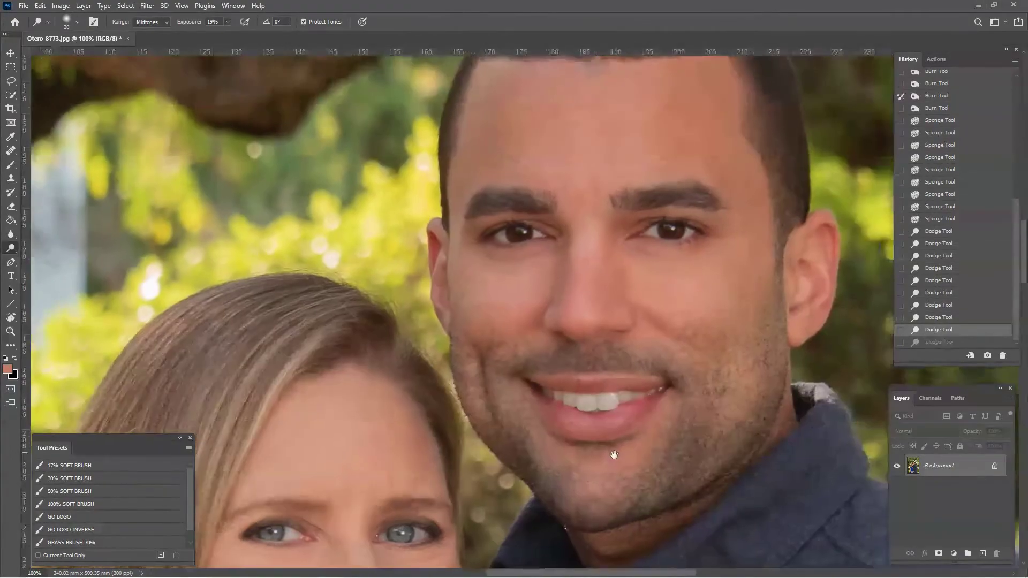
pyautogui.hotkey('ctrl', '+')
pyautogui.click(524, 163)
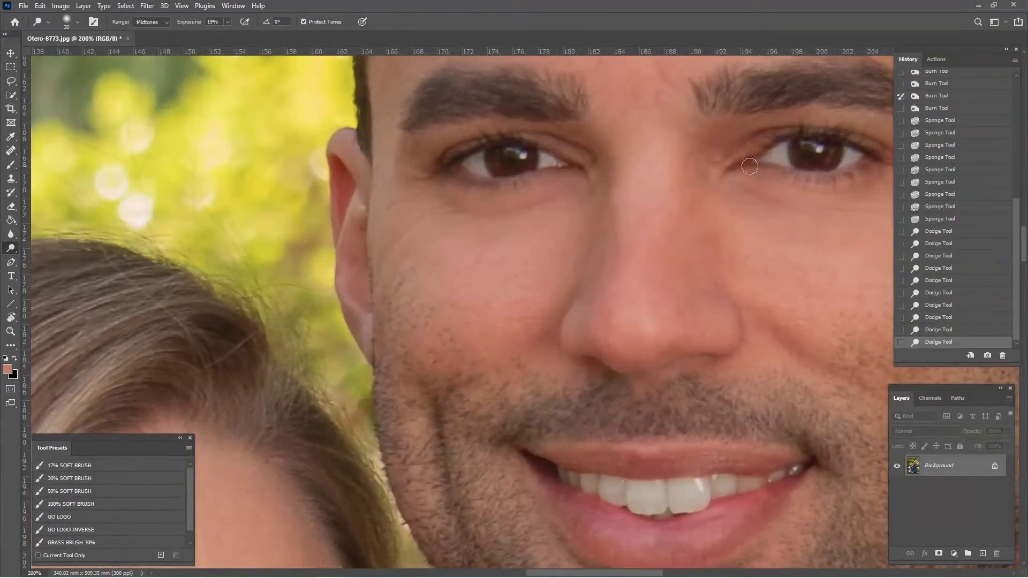
pyautogui.click(819, 150)
pyautogui.press('[')
pyautogui.click(819, 149)
pyautogui.click(819, 149)
pyautogui.click(820, 149)
pyautogui.click(819, 149)
pyautogui.click(522, 155)
pyautogui.click(522, 155)
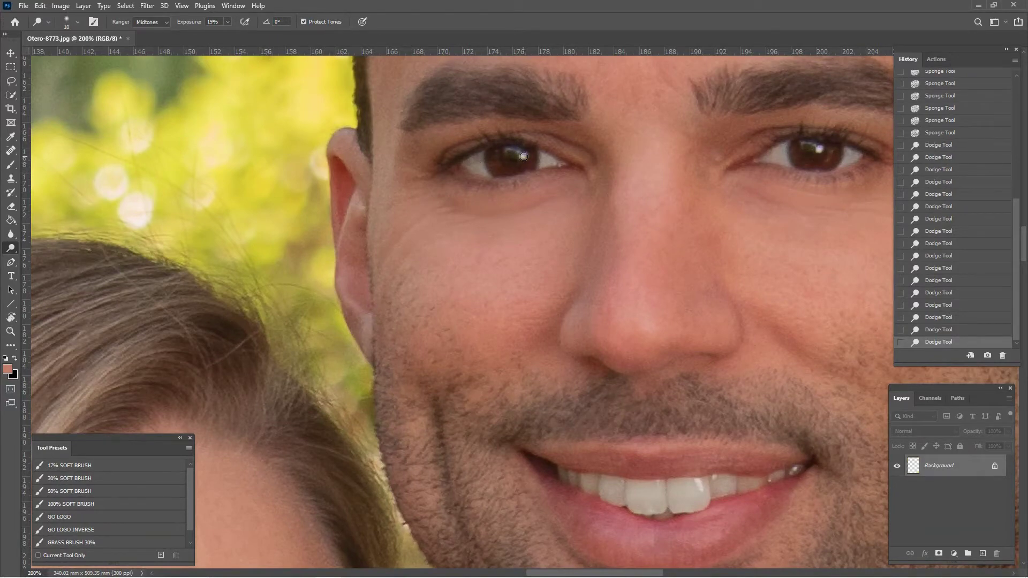
pyautogui.click(522, 155)
pyautogui.click(522, 154)
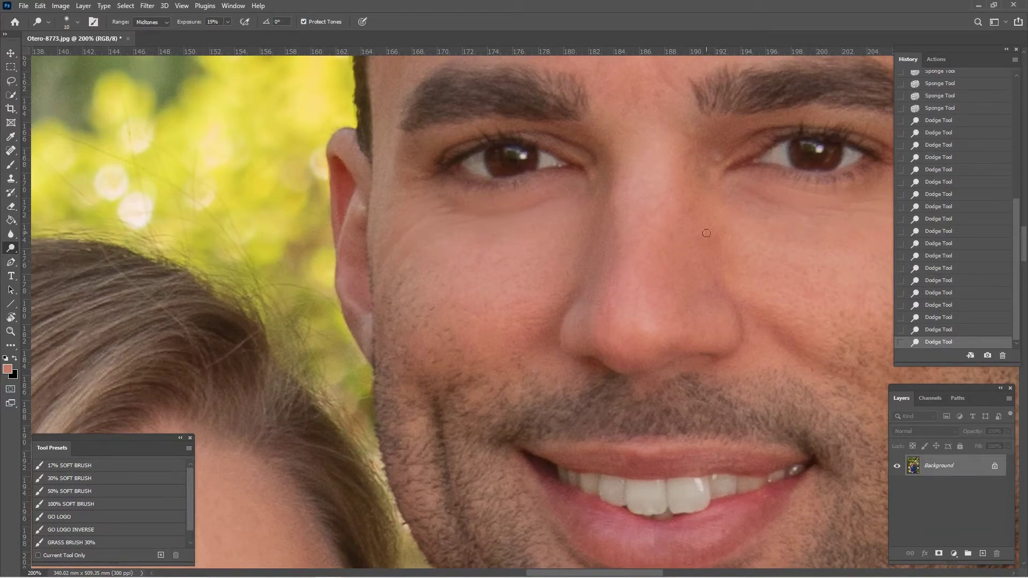
# Darken the pupils of both of the man's eyes with a size 9 Burn tool on Midtones at 26% exposure.
pyautogui.rightClick(7, 253)
pyautogui.click(47, 255)
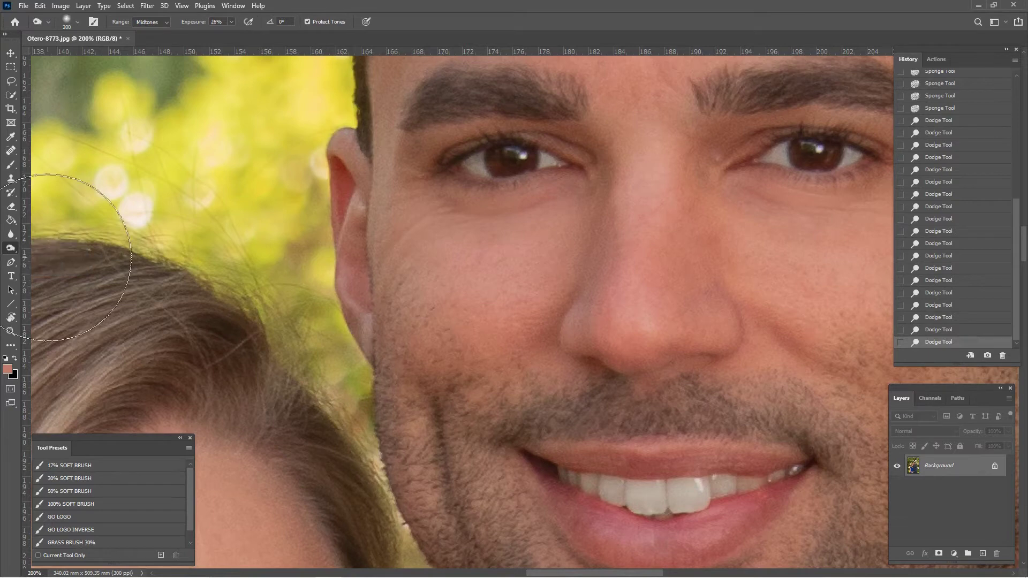
pyautogui.press('[')
pyautogui.press('[')
pyautogui.press('[')
pyautogui.press('[')
pyautogui.press('[')
pyautogui.press('[')
pyautogui.press('[')
pyautogui.press('[')
pyautogui.press('[')
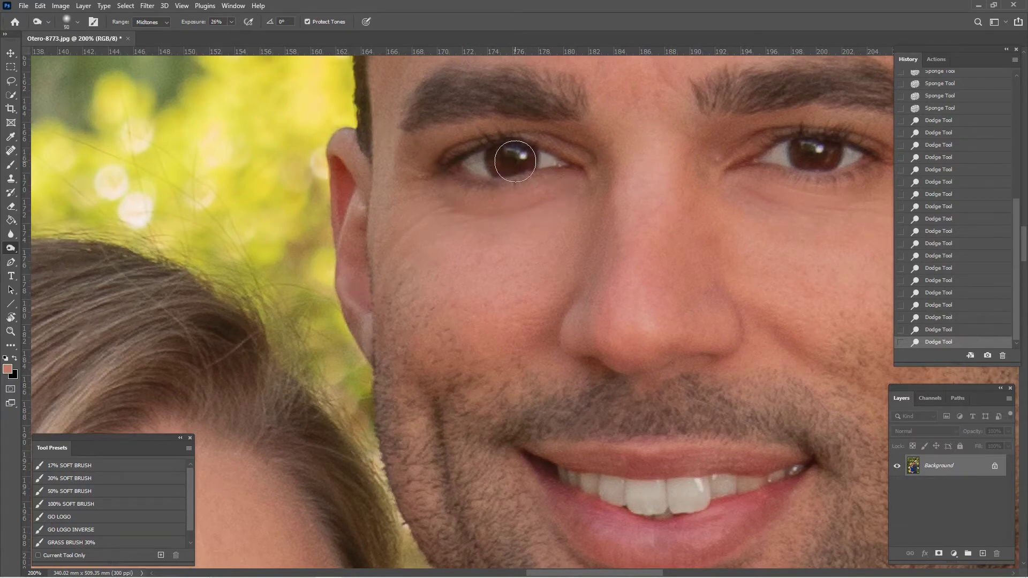
pyautogui.press('[')
pyautogui.press('[')
pyautogui.press('[')
pyautogui.press('[')
pyautogui.press('[')
pyautogui.press('[')
pyautogui.press('[')
pyautogui.click(512, 157)
pyautogui.click(813, 151)
pyautogui.click(735, 157)
pyautogui.click(509, 158)
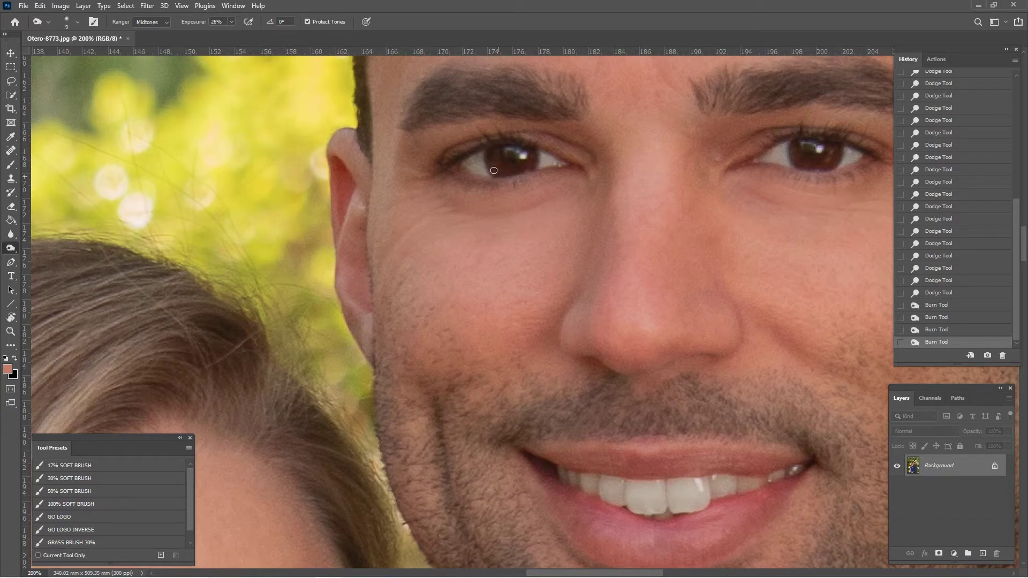
# Darken the edges of the irises in both of the man's eyes with the Burn tool.
pyautogui.click(514, 165)
pyautogui.click(540, 154)
pyautogui.click(794, 162)
pyautogui.click(805, 170)
# Darken the lower iris edges in both of the woman's eyes with the Burn tool at 26% exposure.
pyautogui.scroll(-10, 608, 165)
pyautogui.hscroll(-10, 608, 165)
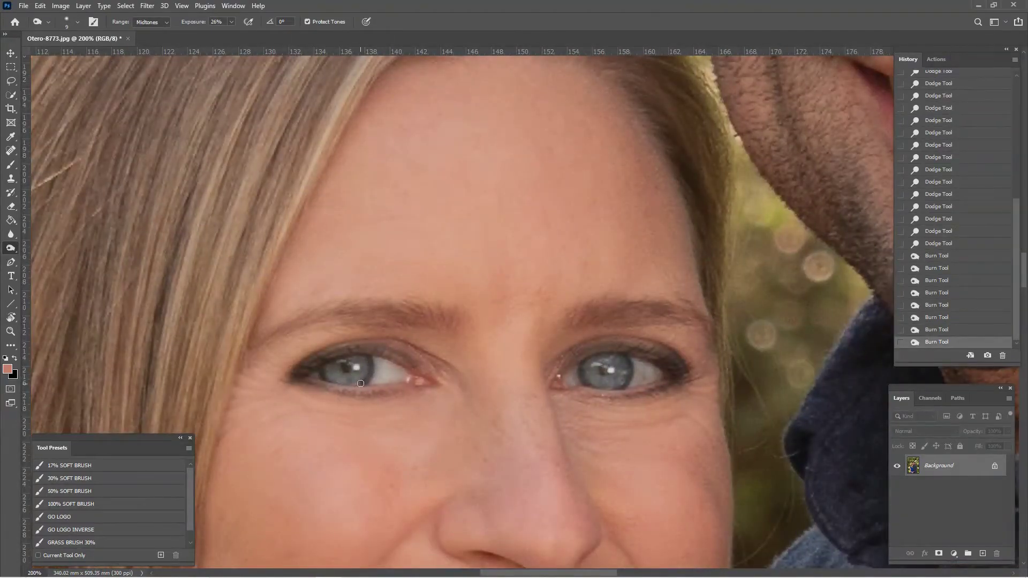
pyautogui.click(327, 383)
pyautogui.moveTo(327, 376); pyautogui.dragTo(339, 383)
pyautogui.click(587, 385)
# Darken the pupils of both of the woman's eyes with a size 10 Burn tool.
pyautogui.click(608, 373)
pyautogui.click(603, 370)
pyautogui.click(603, 370)
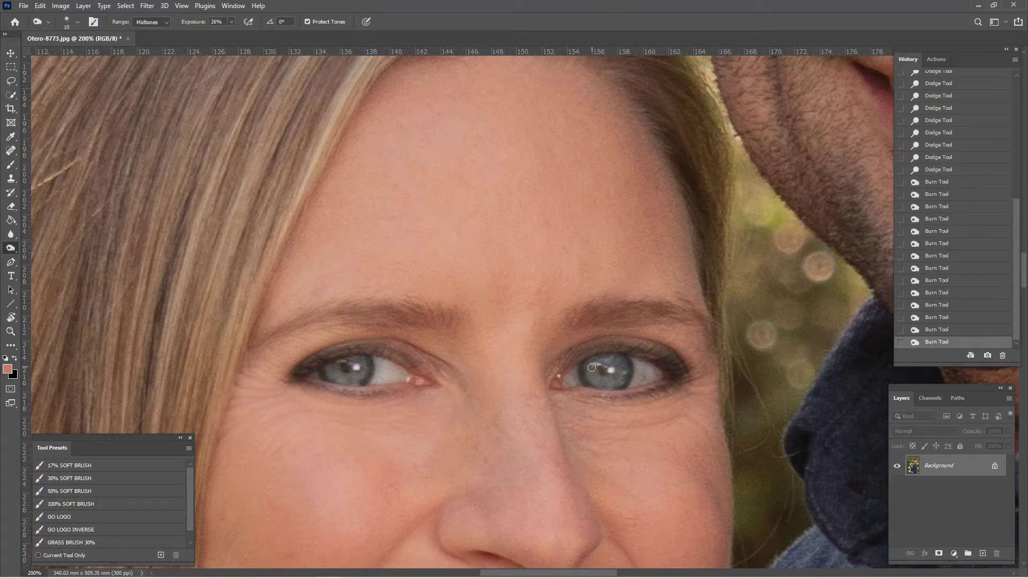
pyautogui.click(604, 369)
pyautogui.click(347, 368)
# Partly restore the woman's right iris to an earlier Burn Tool state using a size 20 History Brush at 61% opacity.
pyautogui.click(10, 192)
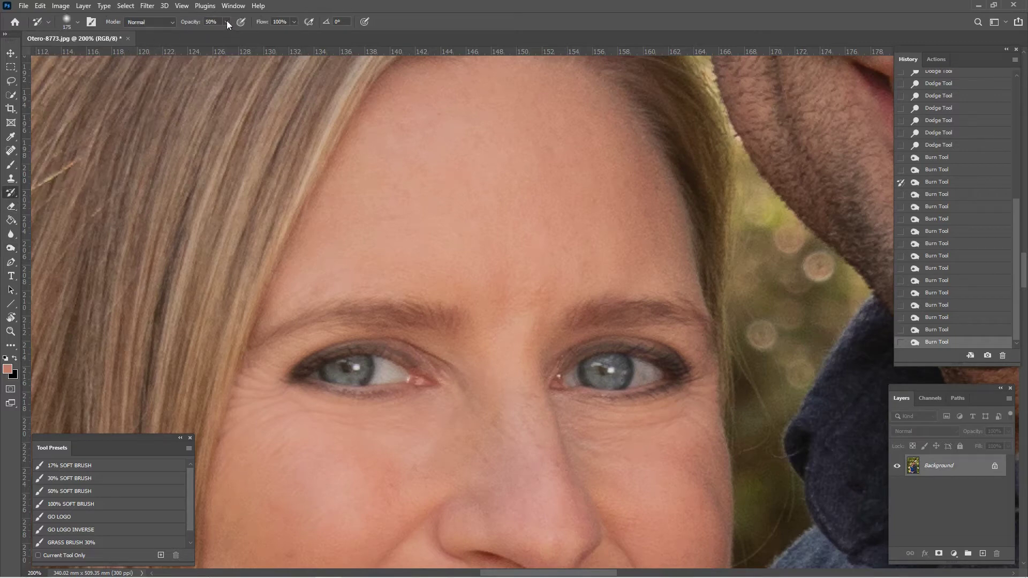
pyautogui.moveTo(231, 36); pyautogui.dragTo(232, 35)
pyautogui.press('[')
pyautogui.press('[')
pyautogui.press('[')
pyautogui.press('[')
pyautogui.press('[')
pyautogui.press('[')
pyautogui.press('[')
pyautogui.press('[')
pyautogui.press('[')
pyautogui.press('[')
pyautogui.press('[')
pyautogui.press('[')
pyautogui.press('[')
pyautogui.click(360, 379)
pyautogui.hotkey('ctrl', '-')
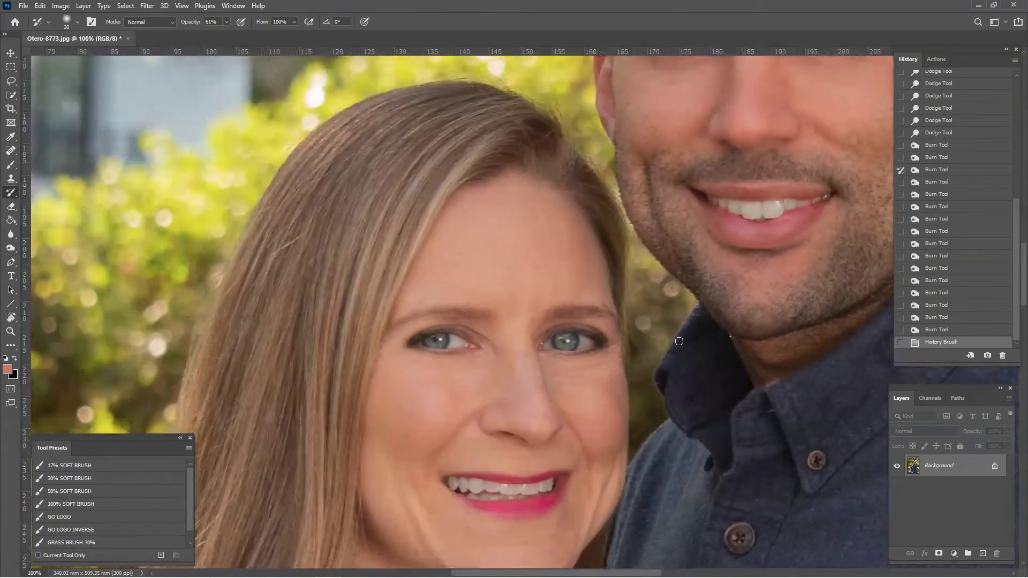
# Compare the earliest Sponge Tool history state with the last Burn Tool state, and review the couple's portrait at several magnifications.
pyautogui.moveTo(706, 332); pyautogui.dragTo(641, 299)
pyautogui.moveTo(1018, 247); pyautogui.dragTo(1018, 116)
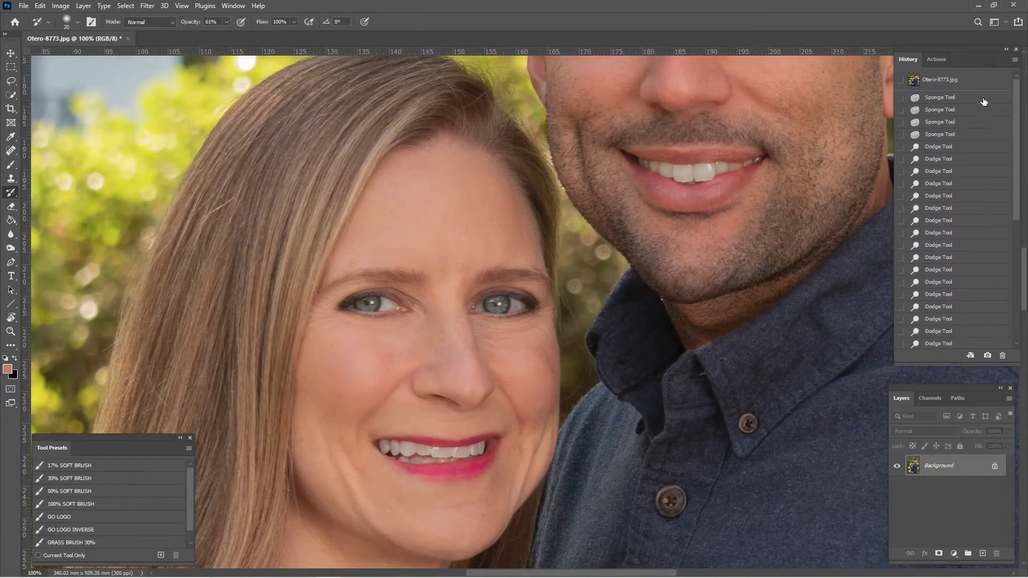
pyautogui.click(983, 102)
pyautogui.moveTo(1018, 127); pyautogui.dragTo(1013, 320)
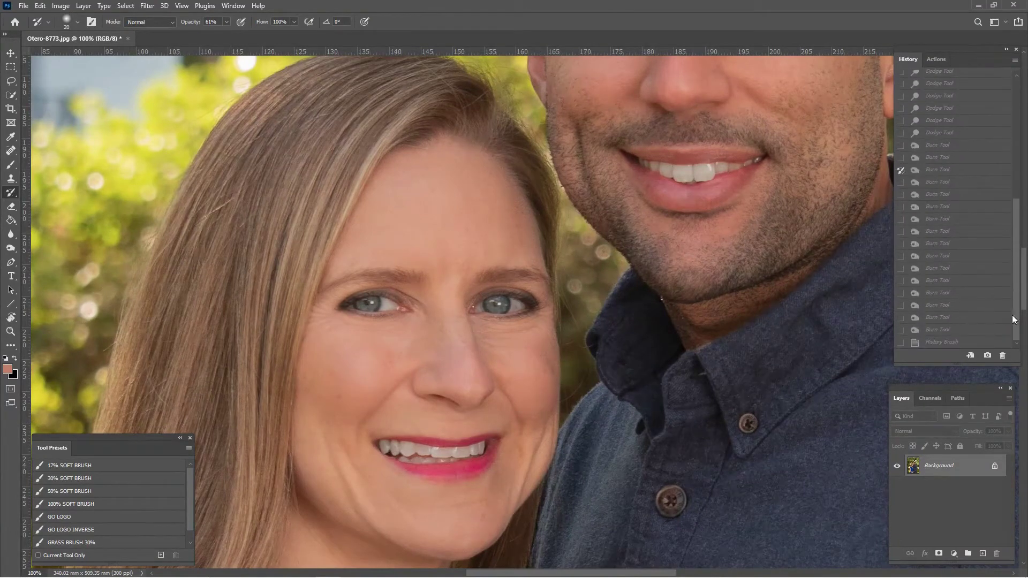
pyautogui.click(967, 330)
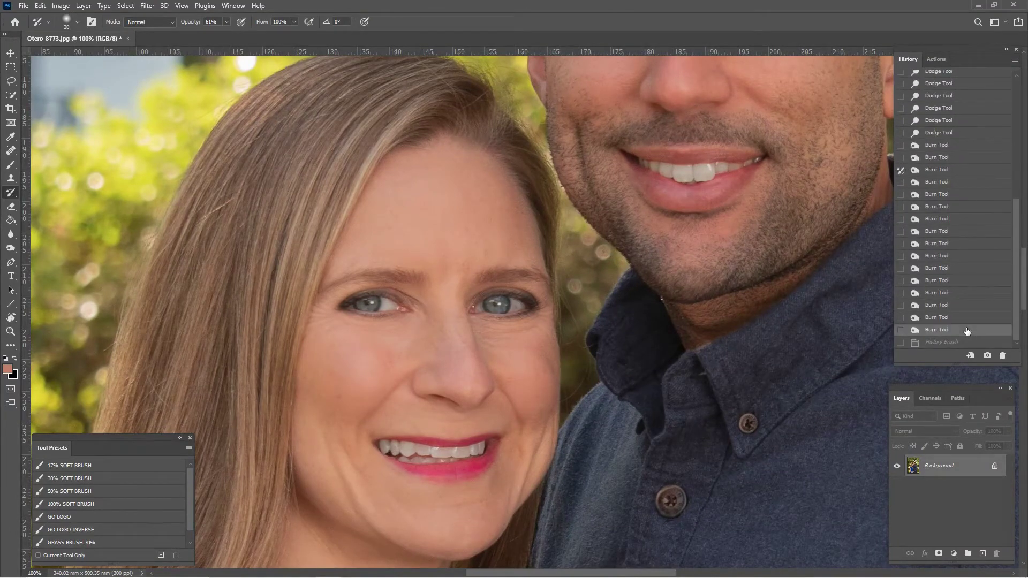
pyautogui.hotkey('ctrl', '-')
pyautogui.hotkey('ctrl', '-')
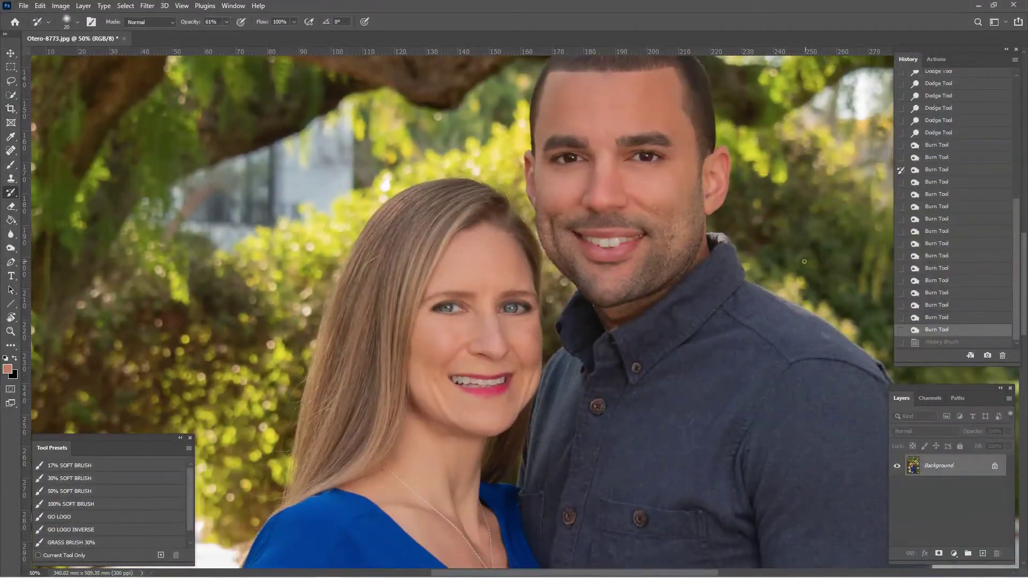
pyautogui.hotkey('ctrl', '-')
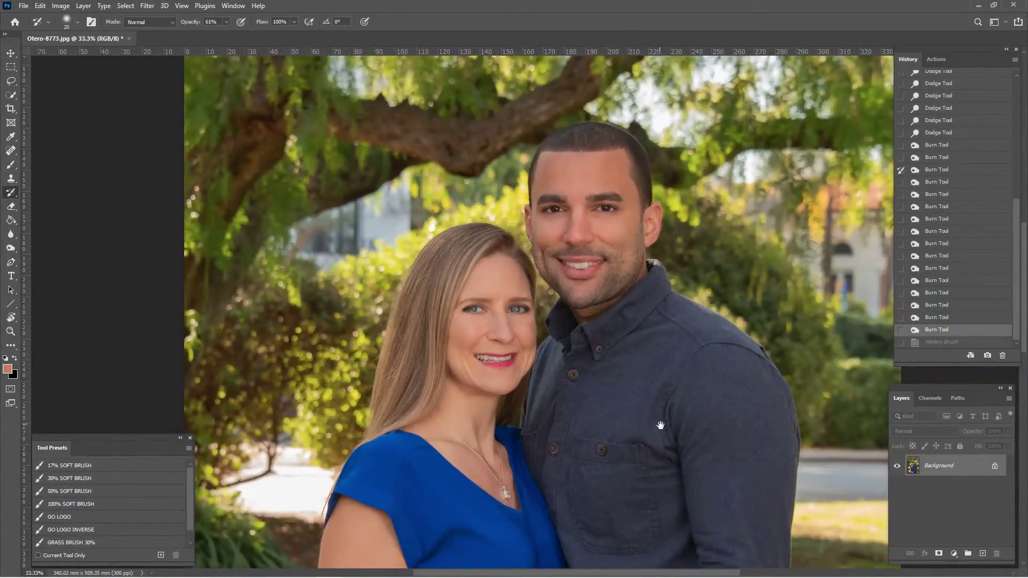
pyautogui.moveTo(660, 425); pyautogui.dragTo(609, 398)
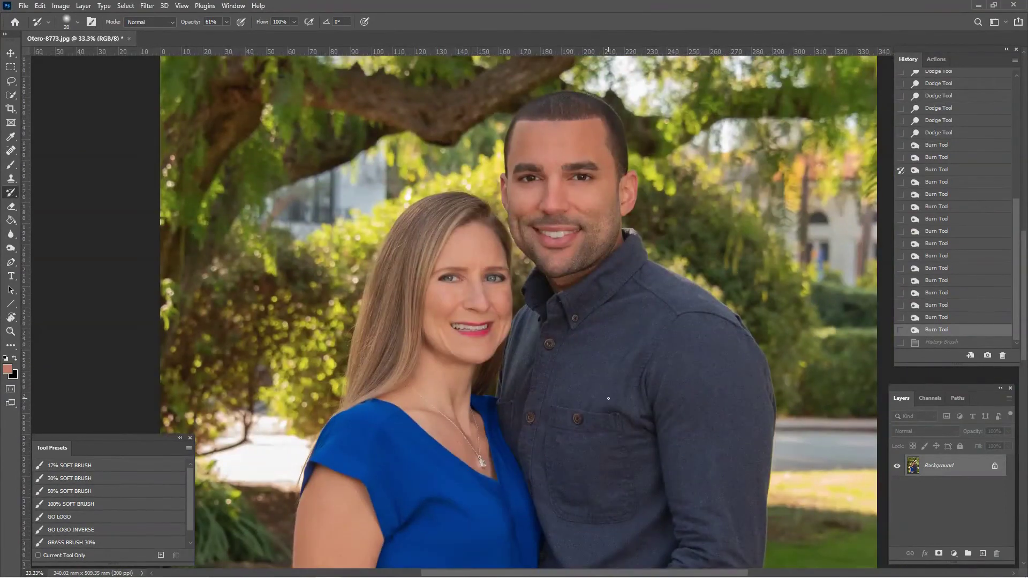
pyautogui.hotkey('ctrl', '+')
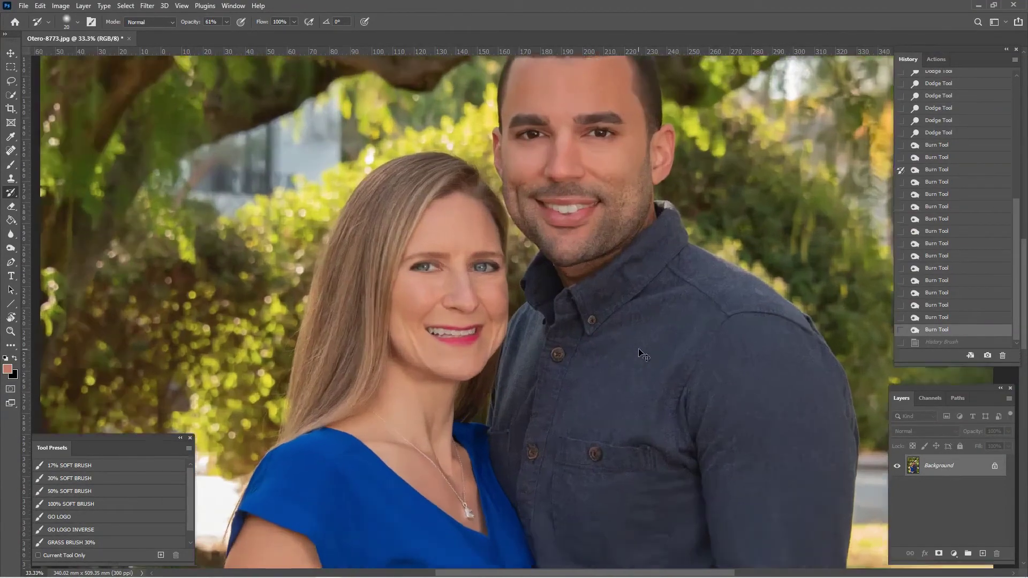
pyautogui.scroll(3, 681, 424)
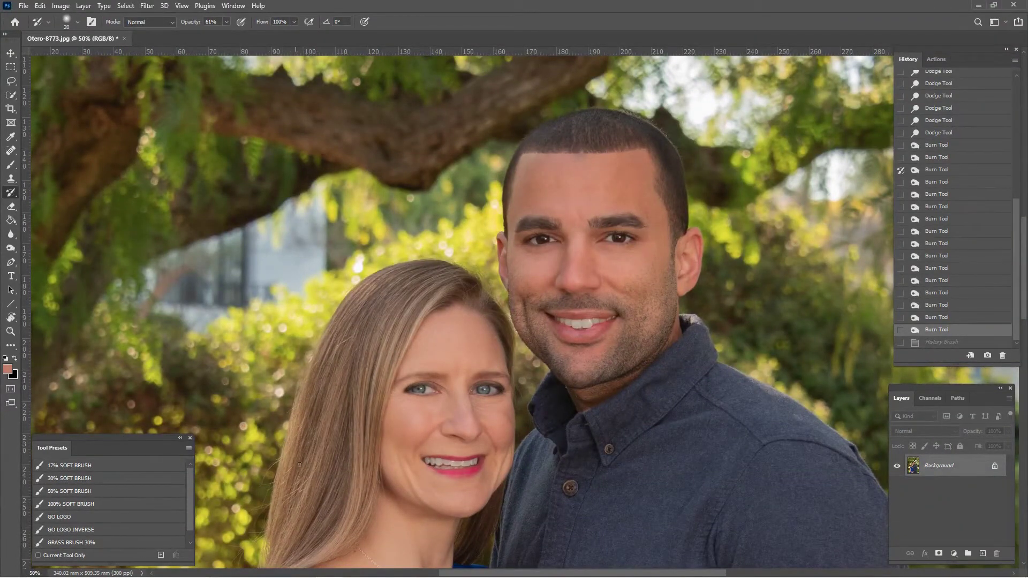
pyautogui.moveTo(356, 408); pyautogui.dragTo(321, 394)
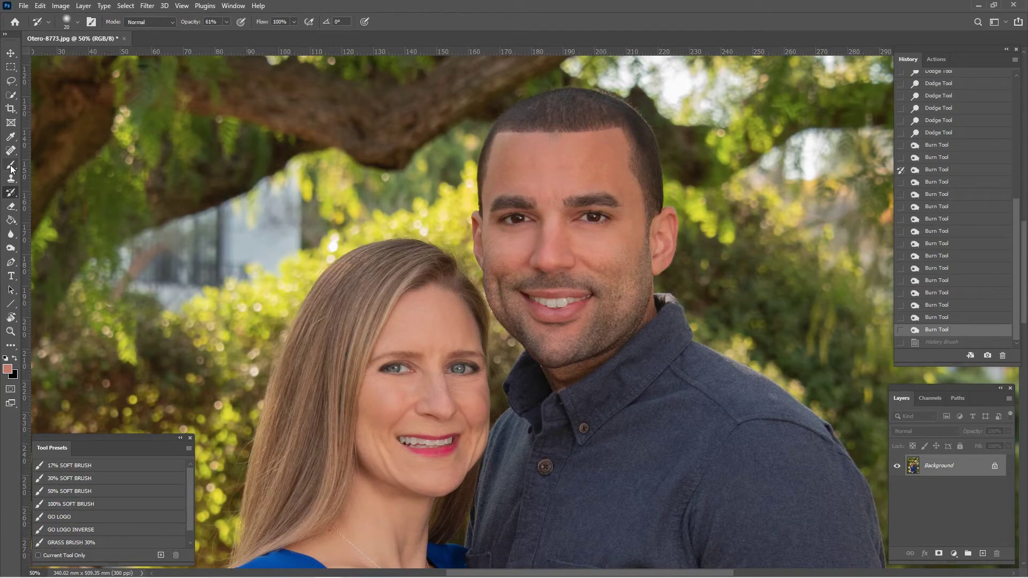
# Sample a skin tone from the man's chin just below his lower lip as the Brush color.
pyautogui.press('i')
pyautogui.click(608, 239)
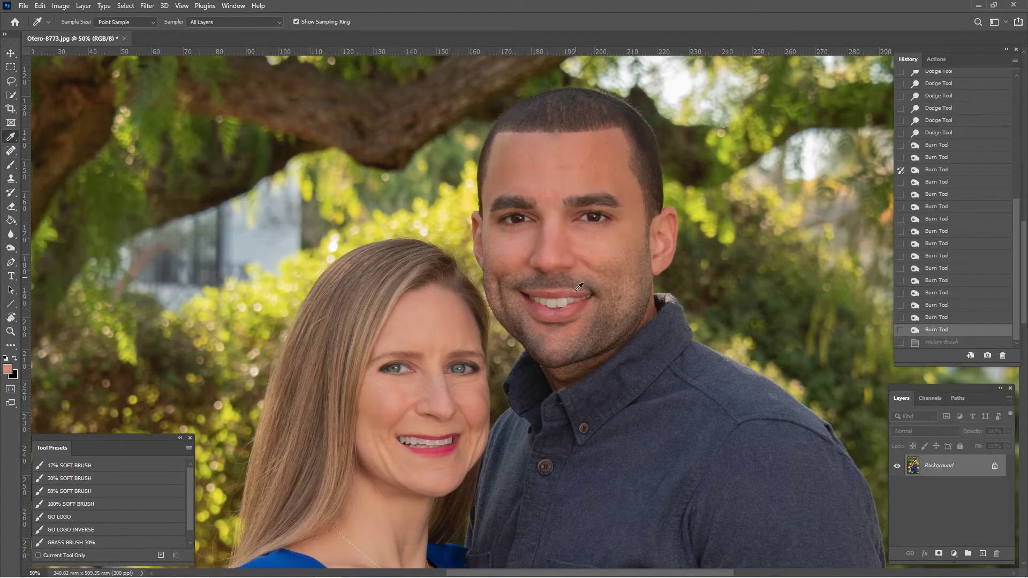
pyautogui.click(569, 326)
pyautogui.click(11, 164)
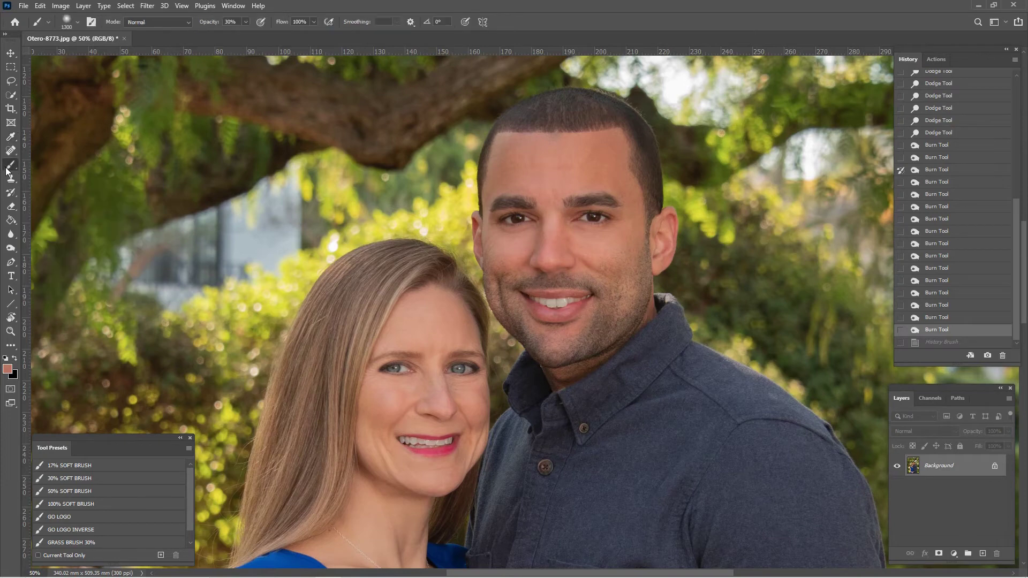
pyautogui.click(10, 137)
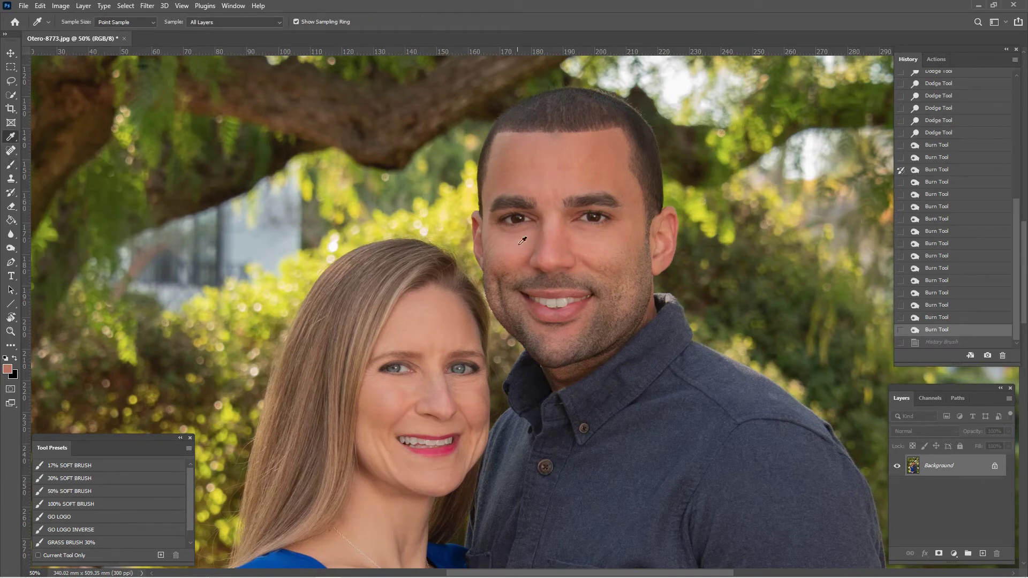
pyautogui.click(583, 326)
pyautogui.click(12, 167)
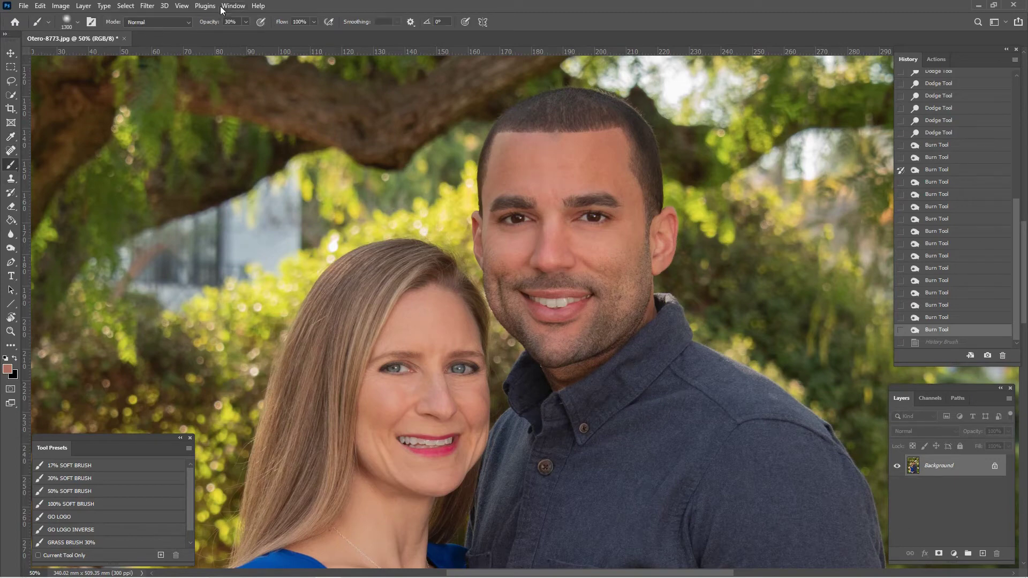
# Lighten the stubble shadow on the man's left jaw using the Brush in Lighten mode at 14% opacity.
pyautogui.click(174, 22)
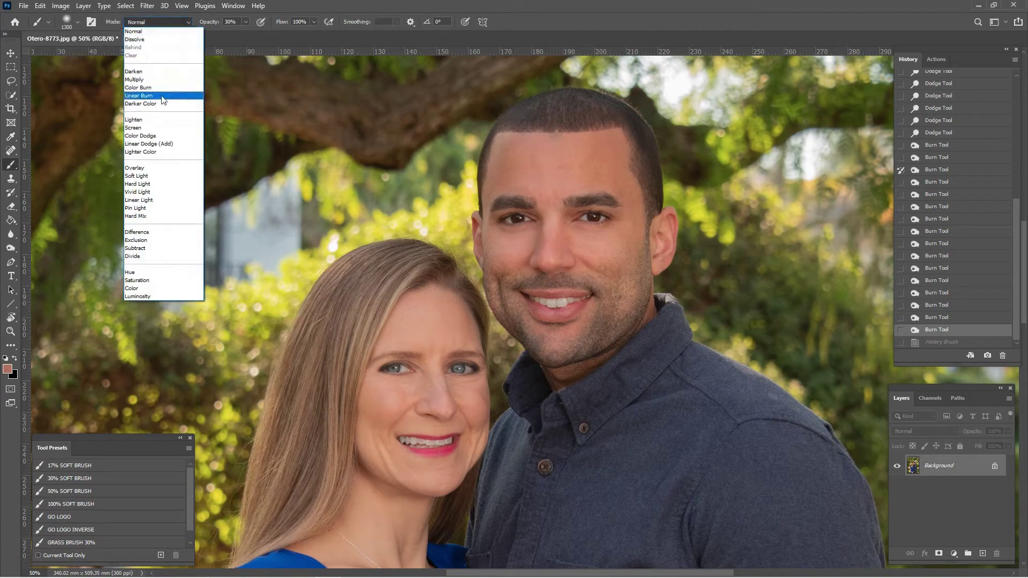
pyautogui.click(156, 124)
pyautogui.moveTo(245, 23); pyautogui.dragTo(239, 36)
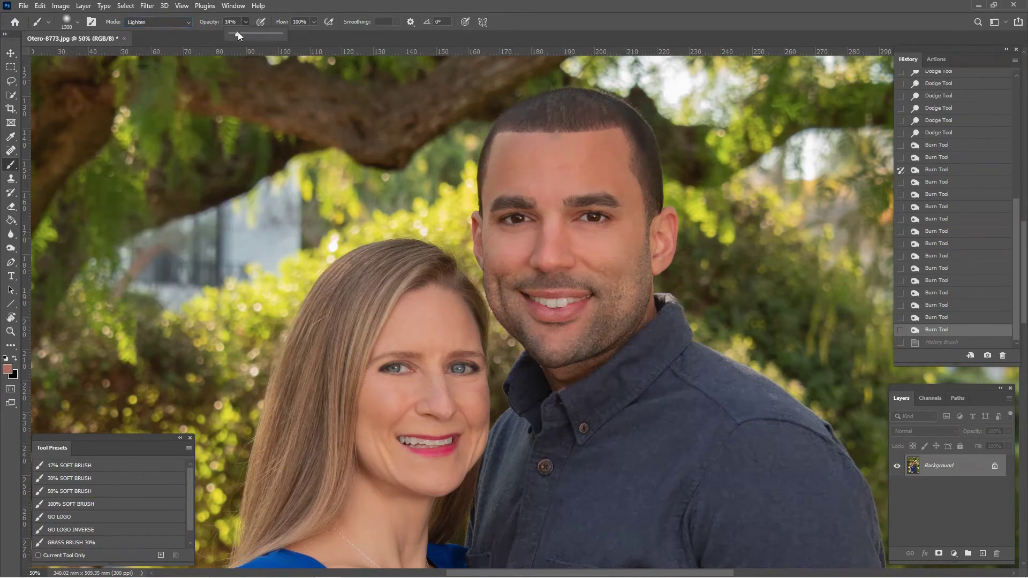
pyautogui.hotkey('ctrl', '+')
pyautogui.moveTo(657, 331); pyautogui.dragTo(570, 345)
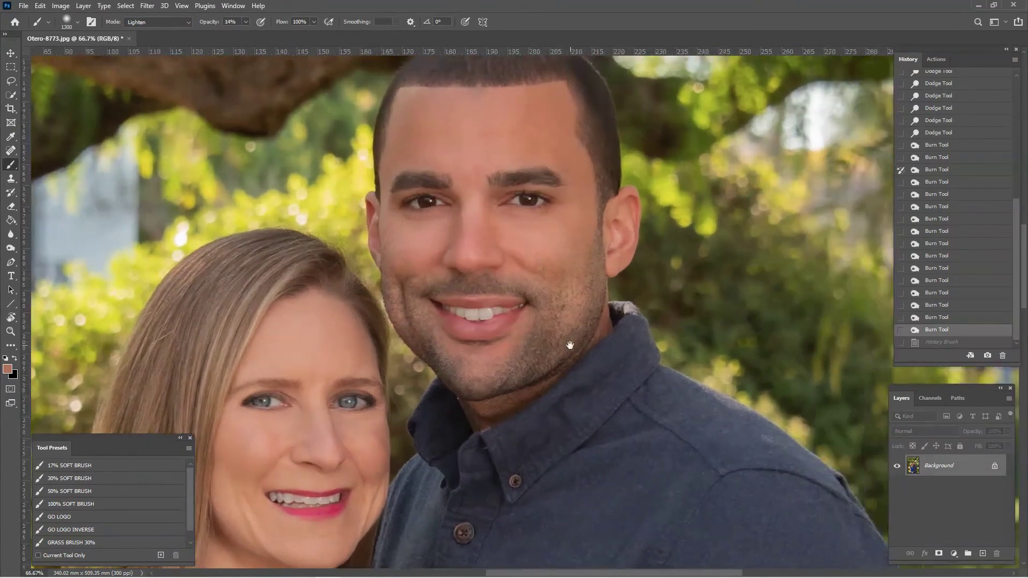
pyautogui.press('[')
pyautogui.press('[')
pyautogui.press('[')
pyautogui.press('[')
pyautogui.press('[')
pyautogui.press('[')
pyautogui.press('[')
pyautogui.press('[')
pyautogui.press('[')
pyautogui.press('[')
pyautogui.press('[')
pyautogui.press('[')
pyautogui.press('[')
pyautogui.moveTo(583, 306)
pyautogui.mouseDown()
pyautogui.moveTo(559, 343)
pyautogui.moveTo(557, 325)
pyautogui.moveTo(531, 352)
pyautogui.moveTo(553, 292)
pyautogui.moveTo(547, 342)
pyautogui.mouseUp()
# Lighten the stubble above the man's upper lip and around his chin with a size 90 Brush.
pyautogui.press('[')
pyautogui.press('[')
pyautogui.press('[')
pyautogui.press('[')
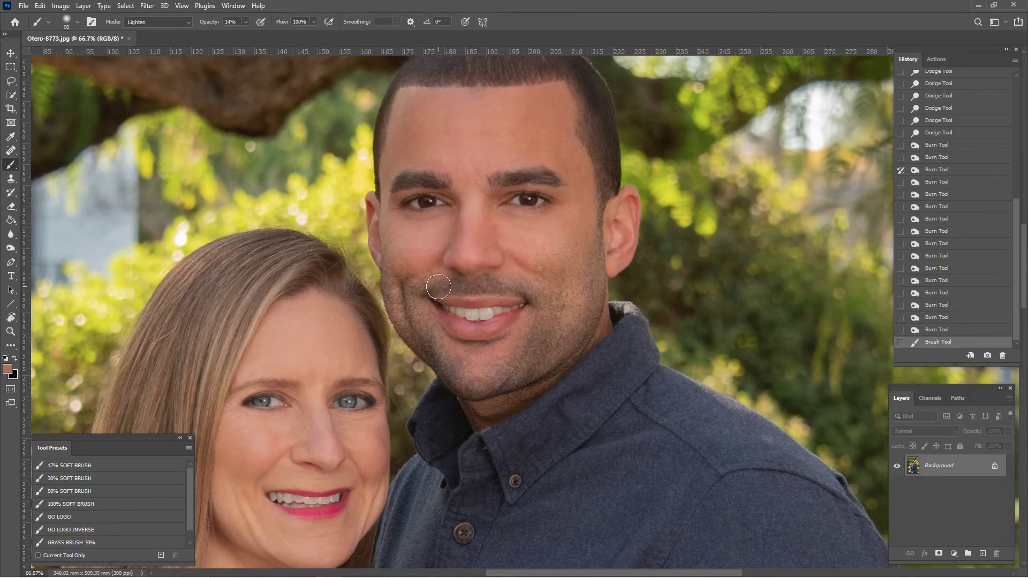
pyautogui.moveTo(438, 287); pyautogui.dragTo(530, 289)
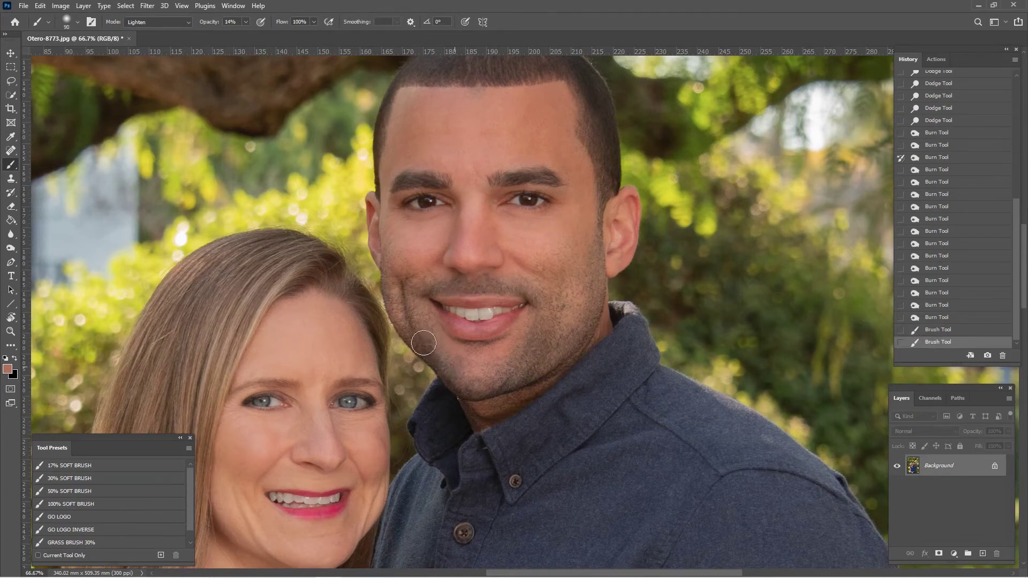
pyautogui.moveTo(528, 357); pyautogui.dragTo(489, 392)
pyautogui.press(']')
pyautogui.moveTo(551, 343)
pyautogui.mouseDown()
pyautogui.moveTo(593, 256)
pyautogui.moveTo(534, 339)
pyautogui.mouseUp()
pyautogui.press('[')
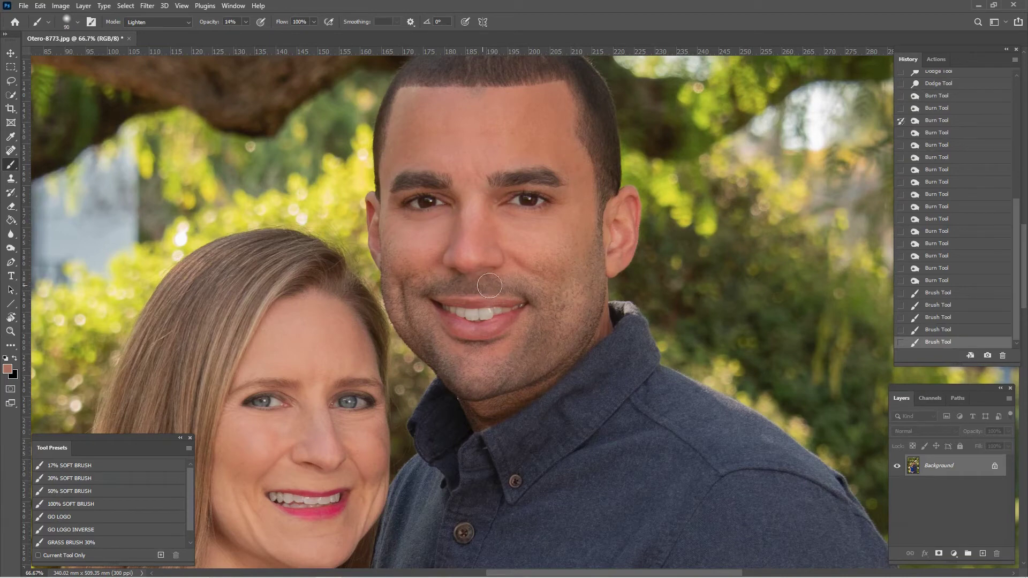
# Even out the remaining stubble on the man's mustache, both jaw sides and chin, reducing the Brush to size 70.
pyautogui.moveTo(489, 285); pyautogui.dragTo(420, 302)
pyautogui.moveTo(443, 357)
pyautogui.mouseDown()
pyautogui.moveTo(476, 378)
pyautogui.moveTo(408, 318)
pyautogui.moveTo(390, 280)
pyautogui.mouseUp()
pyautogui.moveTo(495, 370)
pyautogui.mouseDown()
pyautogui.moveTo(584, 338)
pyautogui.moveTo(599, 301)
pyautogui.moveTo(552, 347)
pyautogui.mouseUp()
pyautogui.moveTo(586, 268)
pyautogui.mouseDown()
pyautogui.moveTo(598, 234)
pyautogui.moveTo(591, 284)
pyautogui.mouseUp()
pyautogui.press('[')
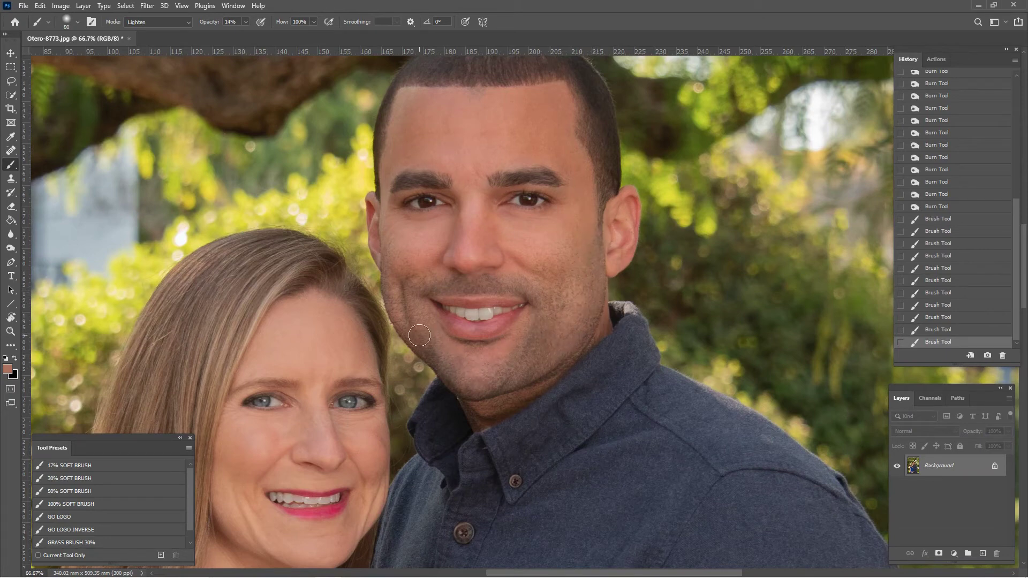
pyautogui.press('[')
pyautogui.moveTo(453, 319)
pyautogui.mouseDown()
pyautogui.moveTo(435, 290)
pyautogui.moveTo(395, 278)
pyautogui.moveTo(398, 306)
pyautogui.mouseUp()
pyautogui.moveTo(591, 306); pyautogui.dragTo(527, 366)
# Try to lighten the shadow on the man's neck with the size 70 Brush, and undo the stroke.
pyautogui.scroll(1, 569, 420)
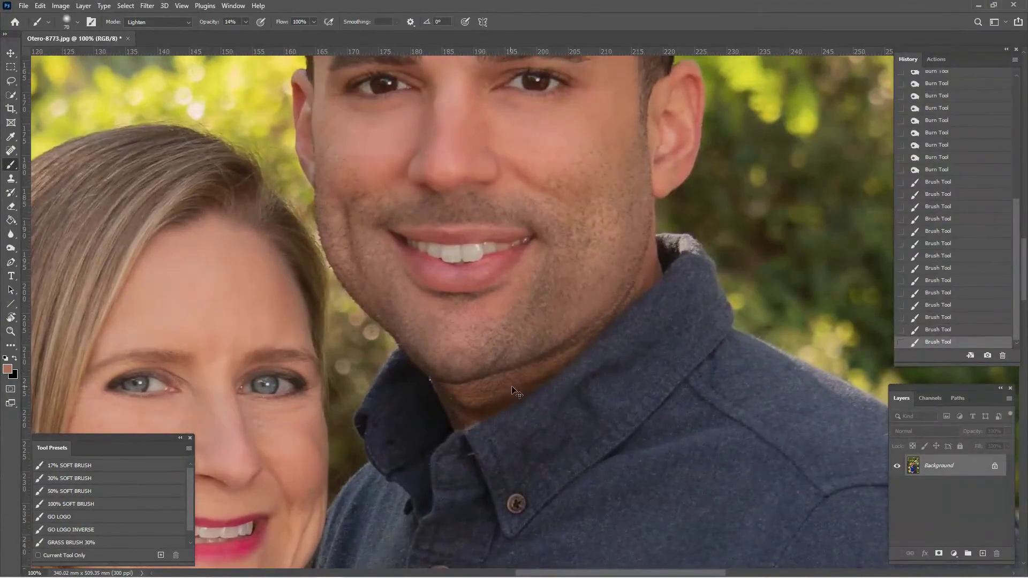
pyautogui.scroll(1, 515, 392)
pyautogui.scroll(-1, 475, 440)
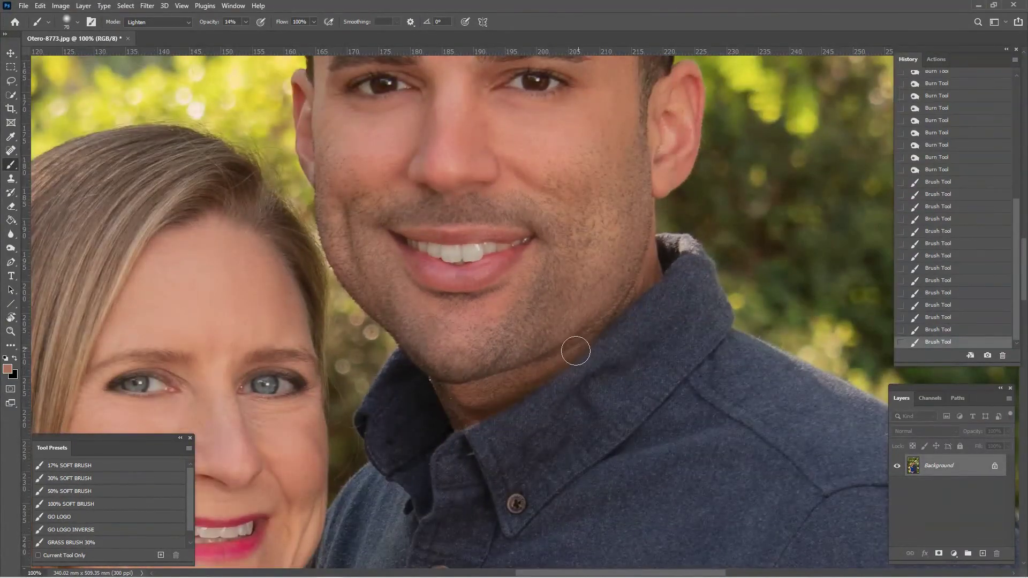
pyautogui.scroll(-1, 514, 386)
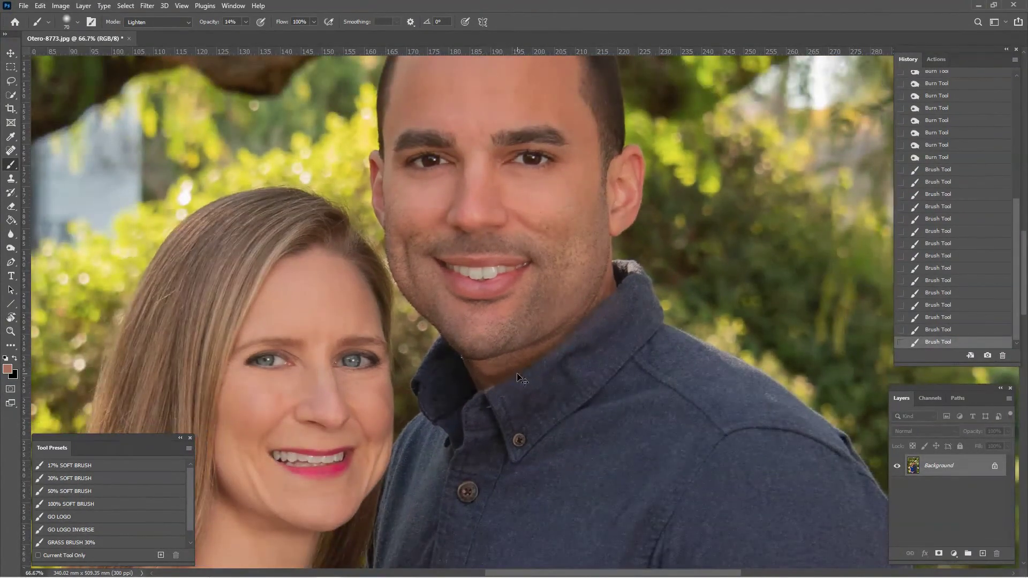
pyautogui.hotkey('ctrl', 'z')
# Sample the darker skin tone of the man's neck and lighten the neck shadow with a size 60 Brush in Lighten mode.
pyautogui.press('alt')
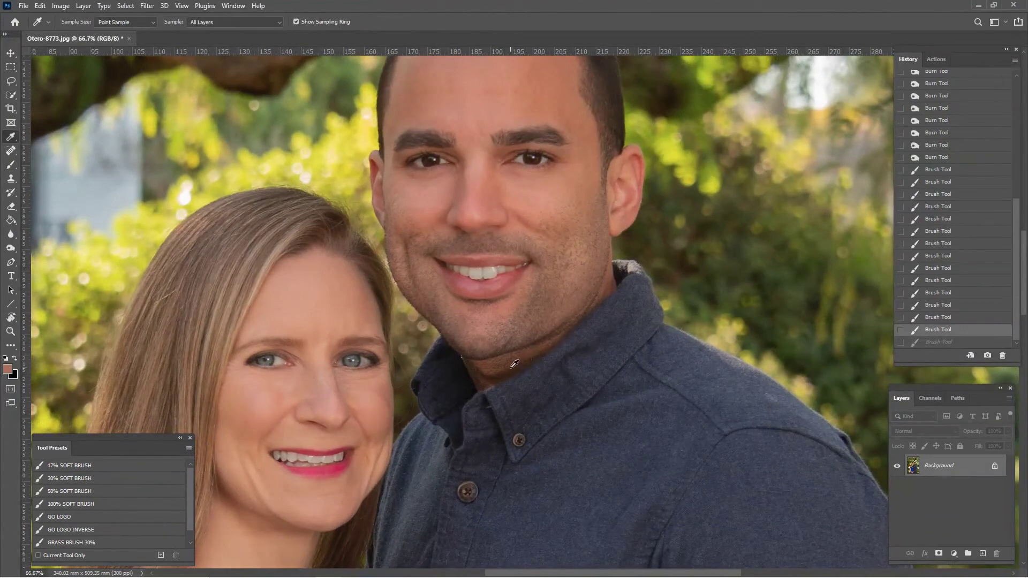
pyautogui.click(499, 367)
pyautogui.click(499, 366)
pyautogui.click(13, 167)
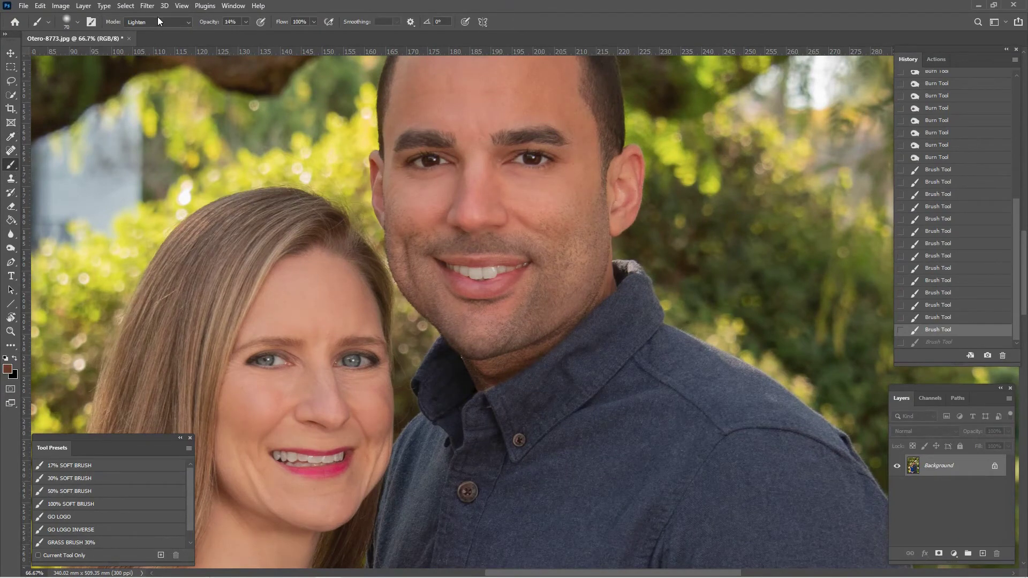
pyautogui.press('[')
pyautogui.press('[')
pyautogui.scroll(1, 527, 397)
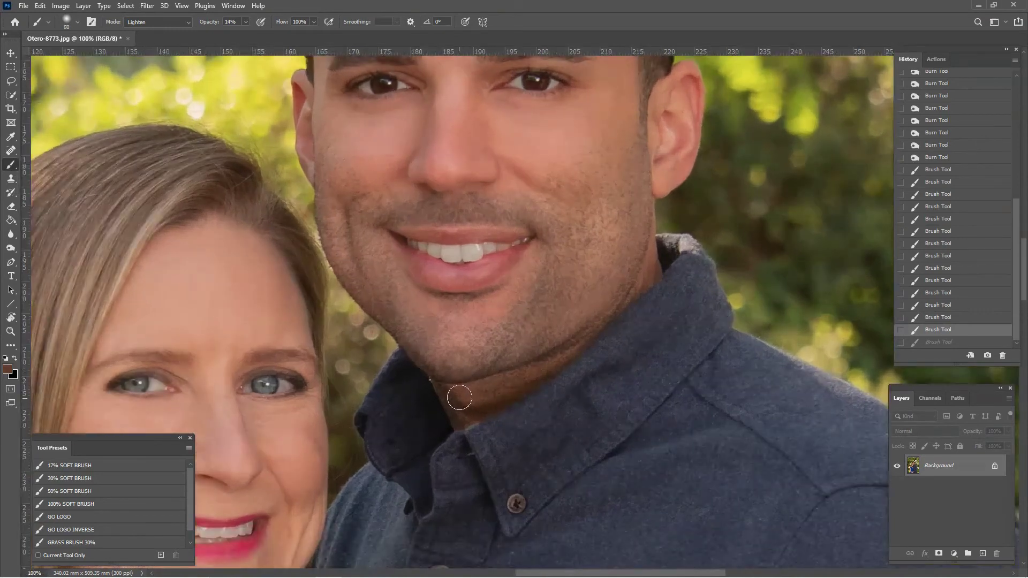
pyautogui.moveTo(459, 397); pyautogui.dragTo(538, 367)
pyautogui.moveTo(577, 345); pyautogui.dragTo(568, 350)
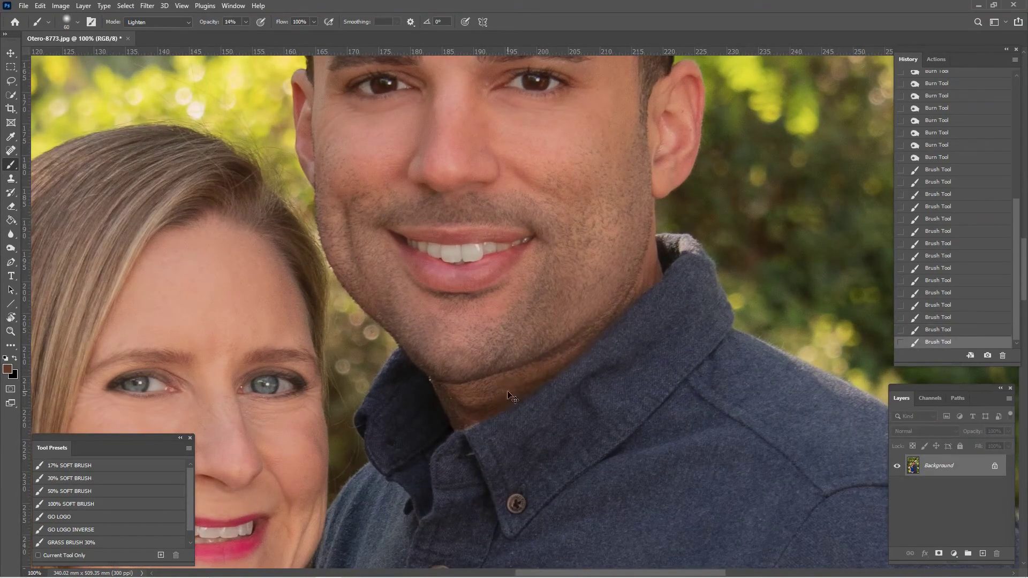
# Remove the white speck at the man's jaw edge beside the collar using a size 9 Clone Stamp in Normal mode at 100% opacity.
pyautogui.scroll(1, 407, 401)
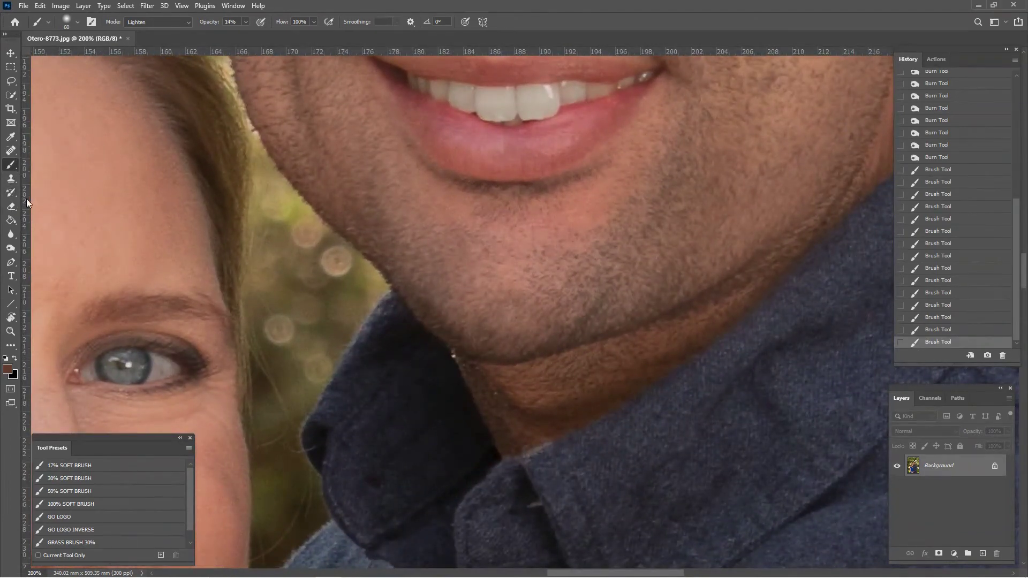
pyautogui.click(10, 180)
pyautogui.press('[')
pyautogui.press('[')
pyautogui.press('[')
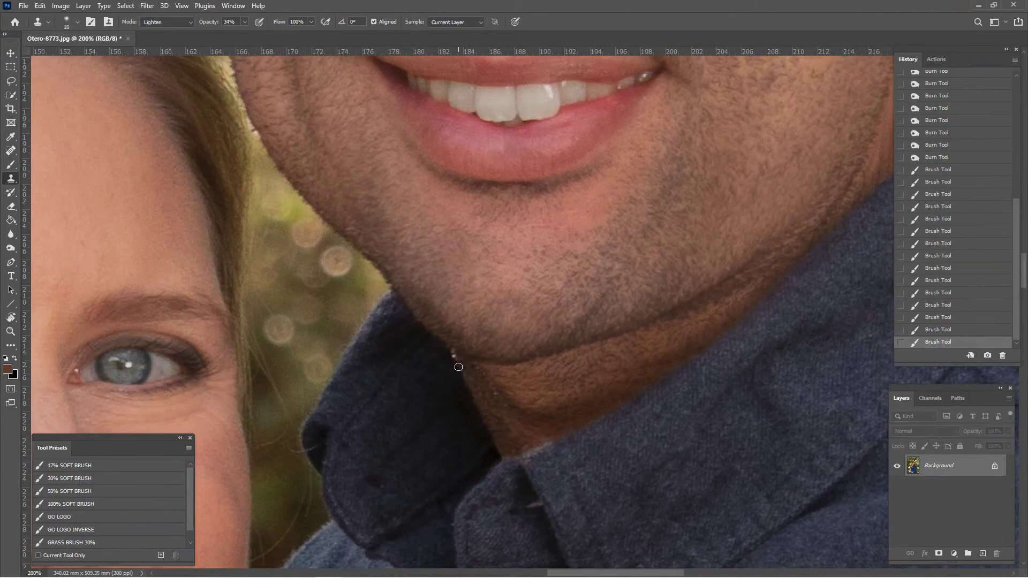
pyautogui.click(177, 22)
pyautogui.click(155, 33)
pyautogui.press('0')
pyautogui.keyDown('alt'); pyautogui.click(459, 374); pyautogui.keyUp('alt')
pyautogui.click(455, 357)
pyautogui.hotkey('ctrl', '-')
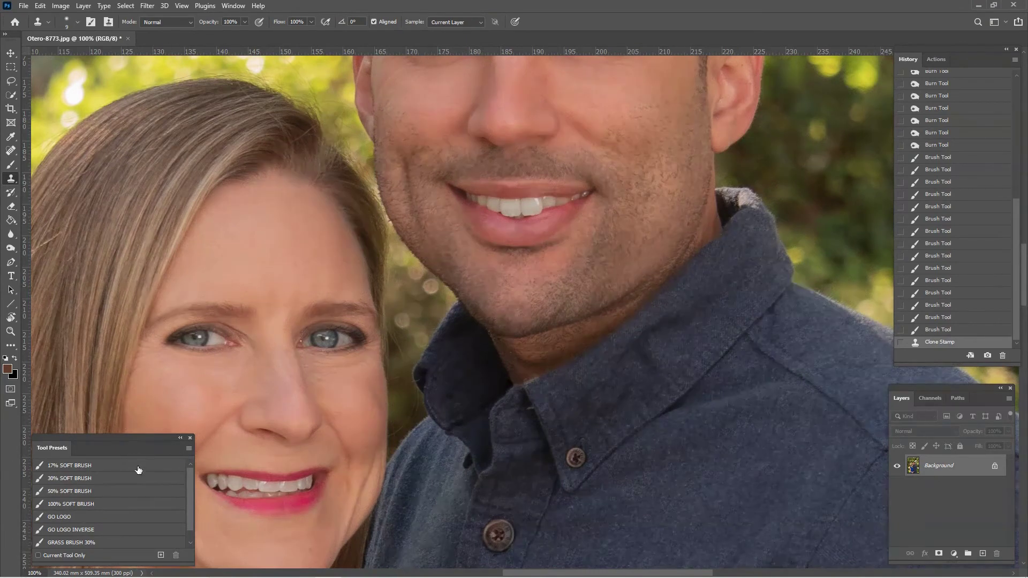
pyautogui.moveTo(192, 481); pyautogui.dragTo(185, 481)
pyautogui.scroll(-1, 531, 309)
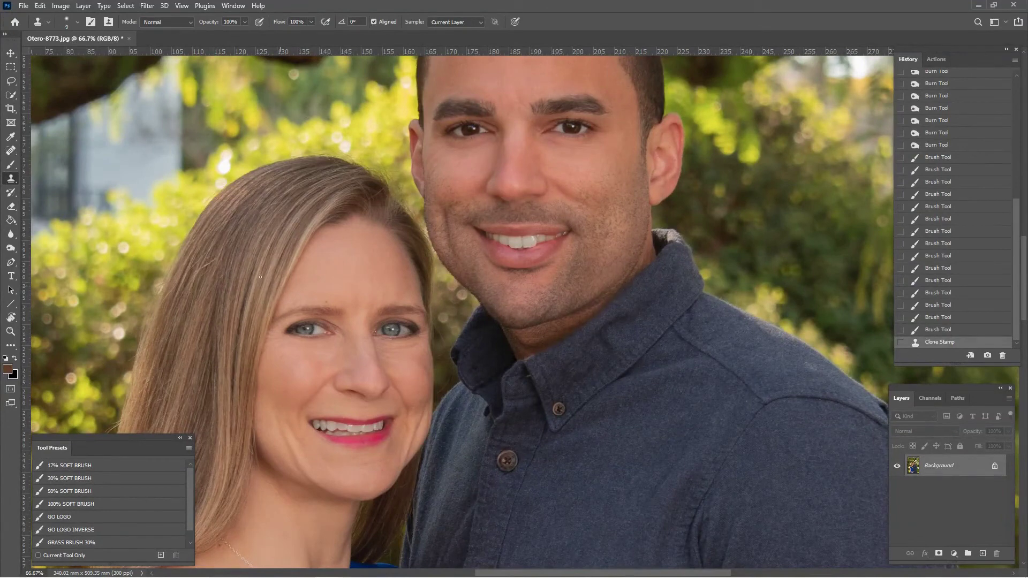
# Darken the man's neck along the collar with a size 70 Burn tool, range Midtones, at 26% exposure.
pyautogui.click(10, 249)
pyautogui.rightClick(9, 249)
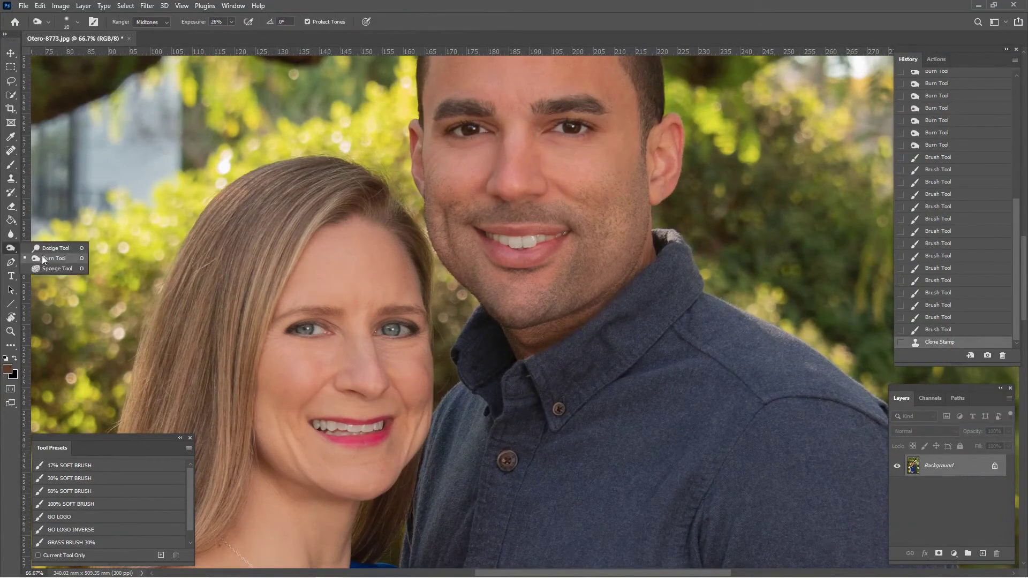
pyautogui.click(49, 258)
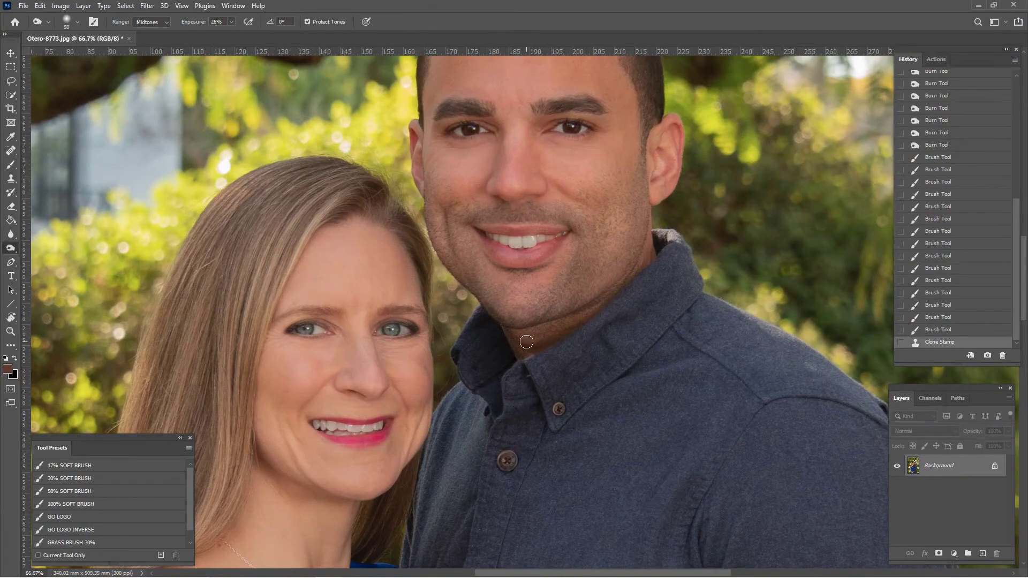
pyautogui.press(']')
pyautogui.press(']')
pyautogui.press(']')
pyautogui.press(']')
pyautogui.press(']')
pyautogui.press(']')
pyautogui.press(']')
pyautogui.press(']')
pyautogui.moveTo(587, 306); pyautogui.dragTo(662, 243)
# Compare the whole portrait before and after the Clone Stamp and Burn edits using the history states.
pyautogui.hotkey('ctrl', '-')
pyautogui.hotkey('ctrl', '-')
pyautogui.hotkey('ctrl', '-')
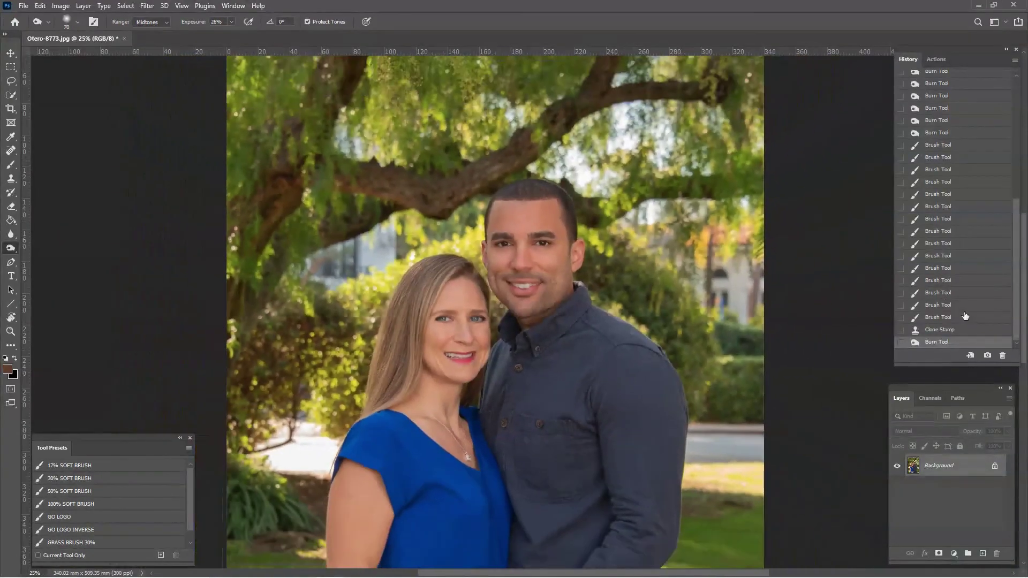
pyautogui.click(969, 330)
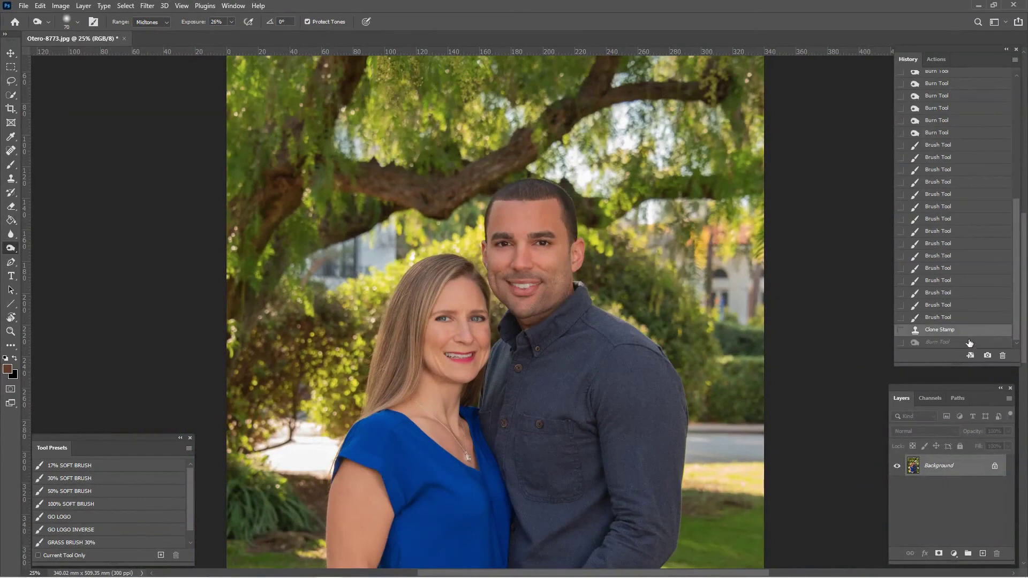
pyautogui.click(966, 342)
pyautogui.click(968, 321)
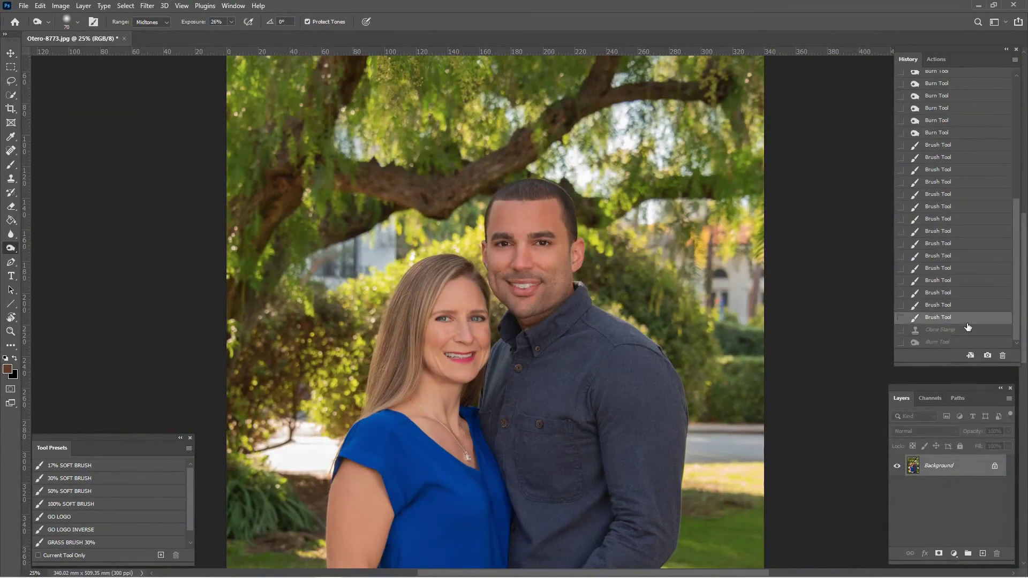
pyautogui.click(966, 342)
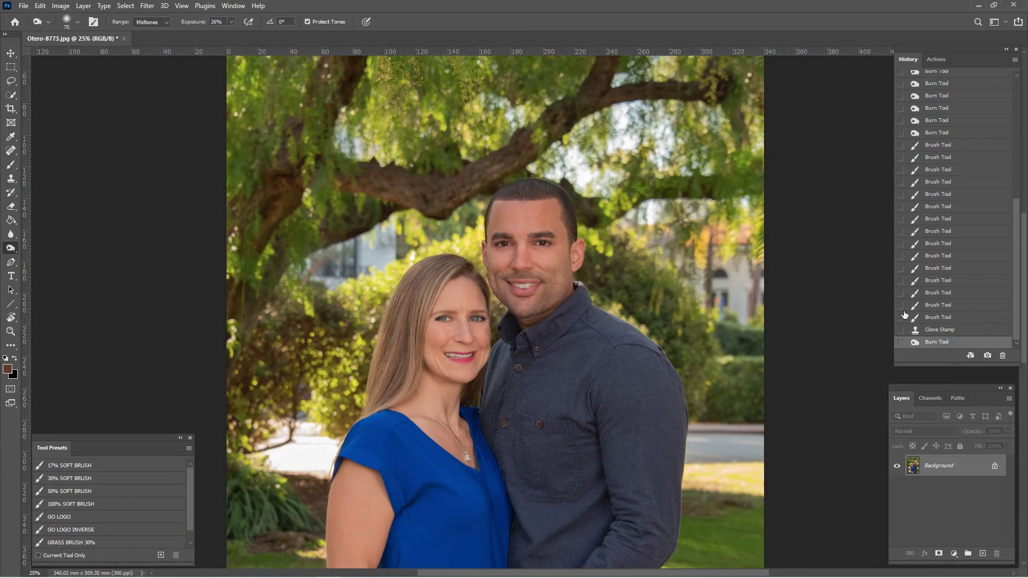
pyautogui.scroll(-5, 691, 364)
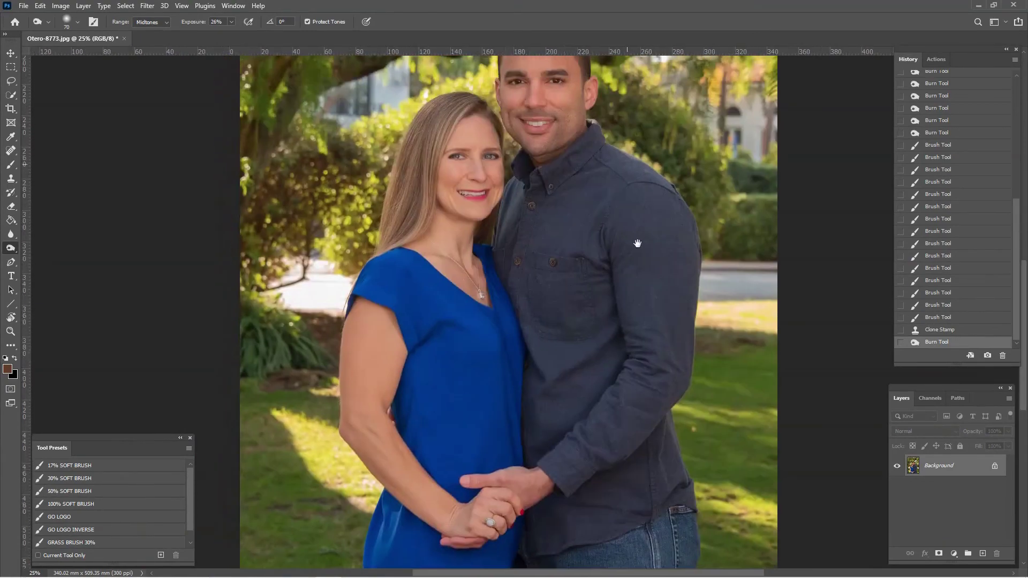
pyautogui.hotkey('ctrl', '-')
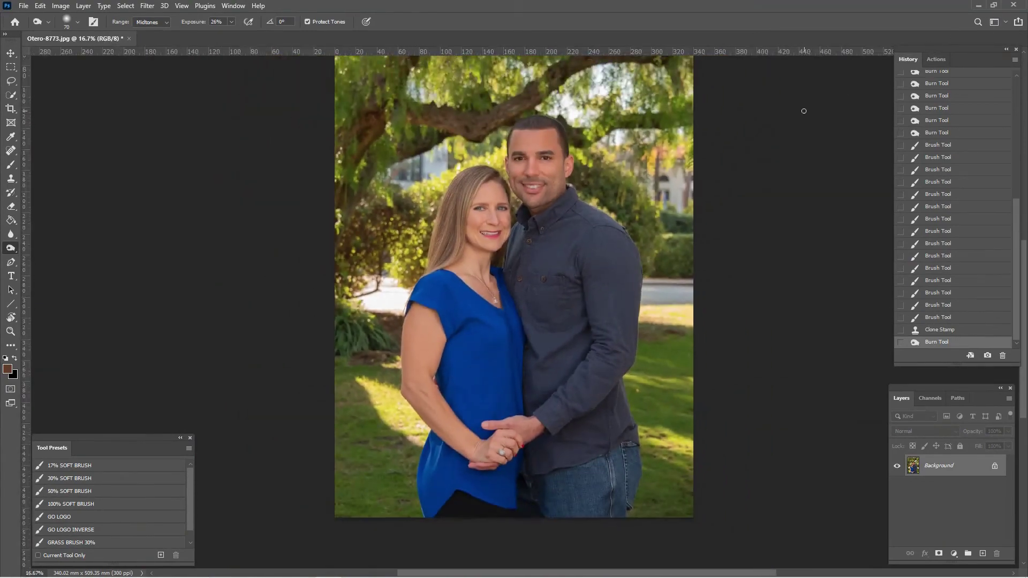
# Run the SPARKLE EYES action on the portrait and check the history states it recorded.
pyautogui.click(936, 60)
pyautogui.hotkey('ctrl', '+')
pyautogui.hotkey('ctrl', '+')
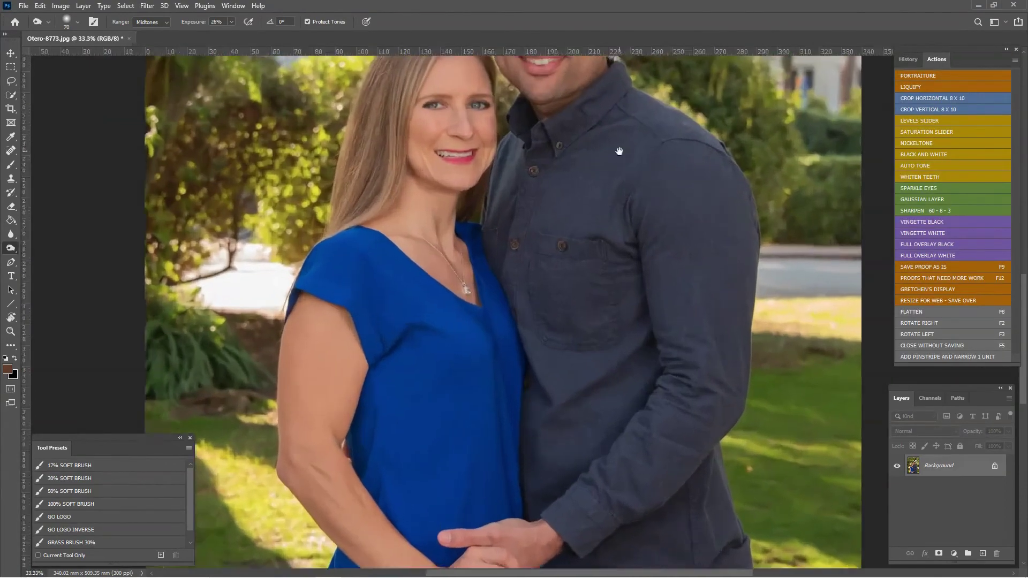
pyautogui.moveTo(619, 152); pyautogui.dragTo(621, 275)
pyautogui.hotkey('ctrl', '+')
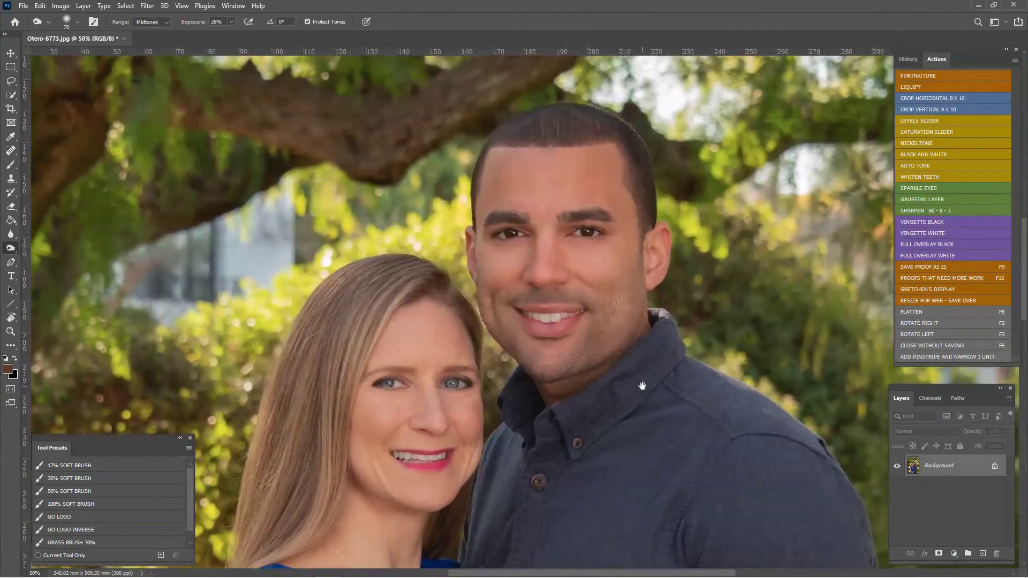
pyautogui.click(912, 188)
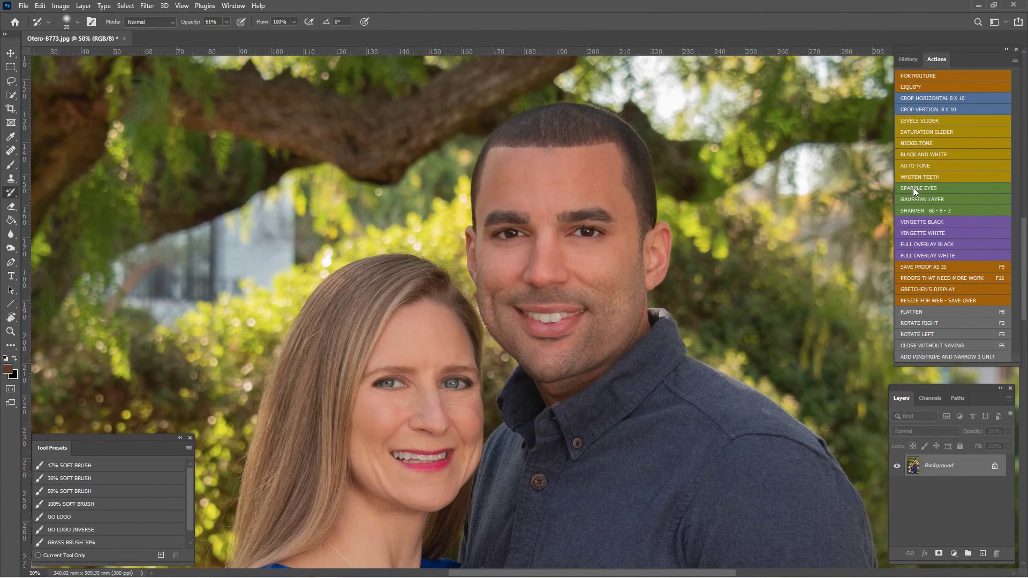
pyautogui.click(908, 59)
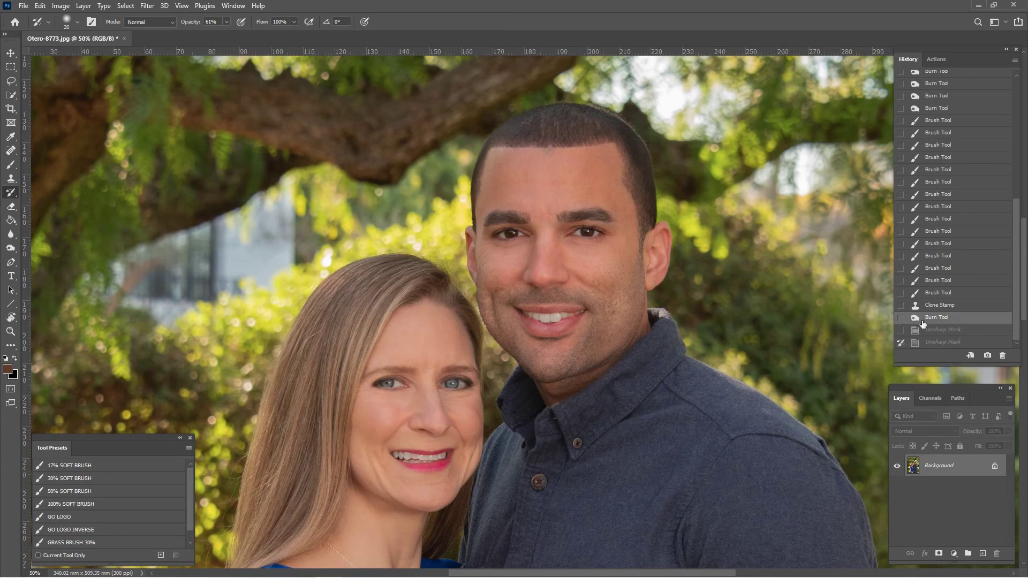
pyautogui.click(942, 60)
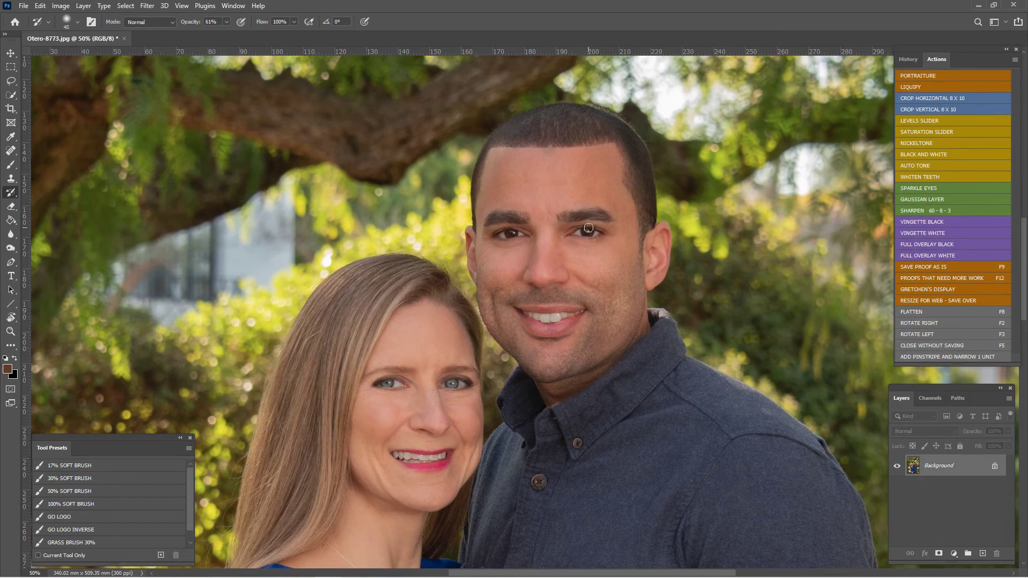
# Paint the sharpening onto the man's and the woman's eyes with a size 45 History Brush at 41% opacity.
pyautogui.hotkey('ctrl', '+')
pyautogui.click(226, 22)
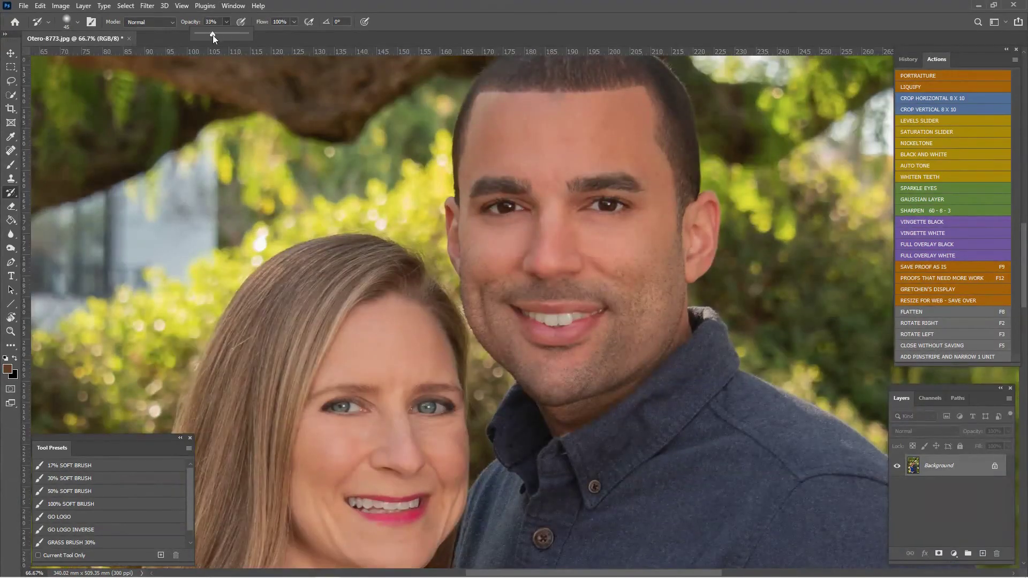
pyautogui.moveTo(216, 34); pyautogui.dragTo(217, 34)
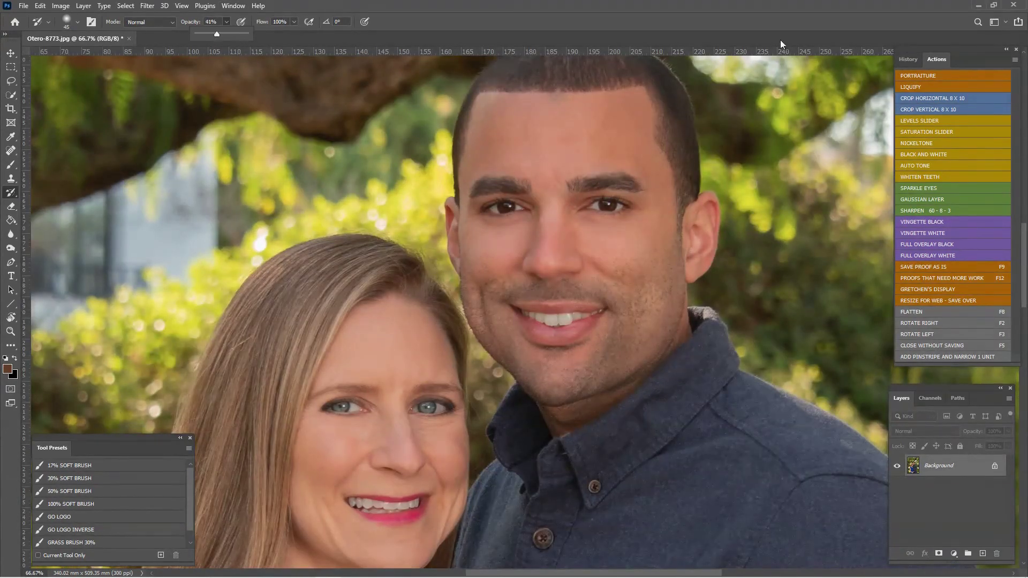
pyautogui.click(596, 205)
pyautogui.moveTo(596, 205)
pyautogui.mouseDown()
pyautogui.moveTo(622, 205)
pyautogui.moveTo(597, 204)
pyautogui.mouseUp()
pyautogui.moveTo(559, 368); pyautogui.dragTo(601, 315)
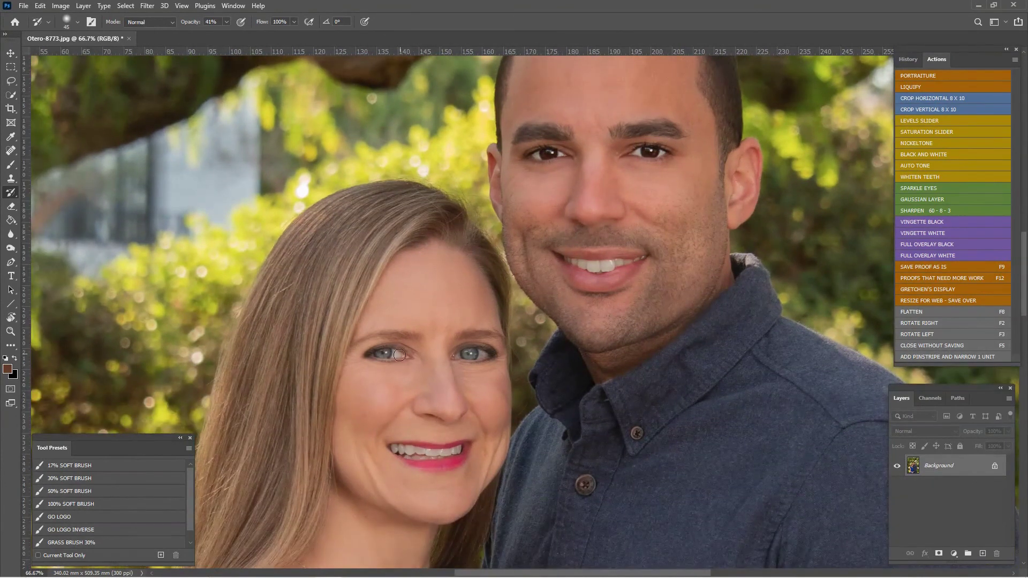
pyautogui.moveTo(372, 352); pyautogui.dragTo(494, 355)
# Paint the sharpening onto the woman's necklace pendant and ring with the size 45 History Brush.
pyautogui.moveTo(542, 463); pyautogui.dragTo(597, 252)
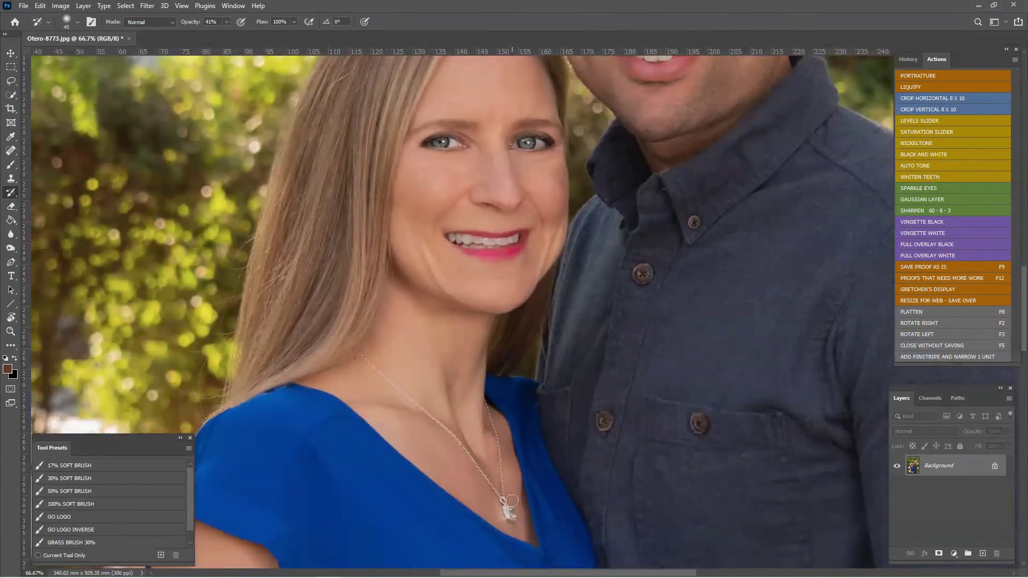
pyautogui.moveTo(512, 519); pyautogui.dragTo(508, 504)
pyautogui.moveTo(652, 495); pyautogui.dragTo(604, 134)
pyautogui.moveTo(648, 485)
pyautogui.mouseDown()
pyautogui.moveTo(622, 257)
pyautogui.moveTo(632, 126)
pyautogui.mouseUp()
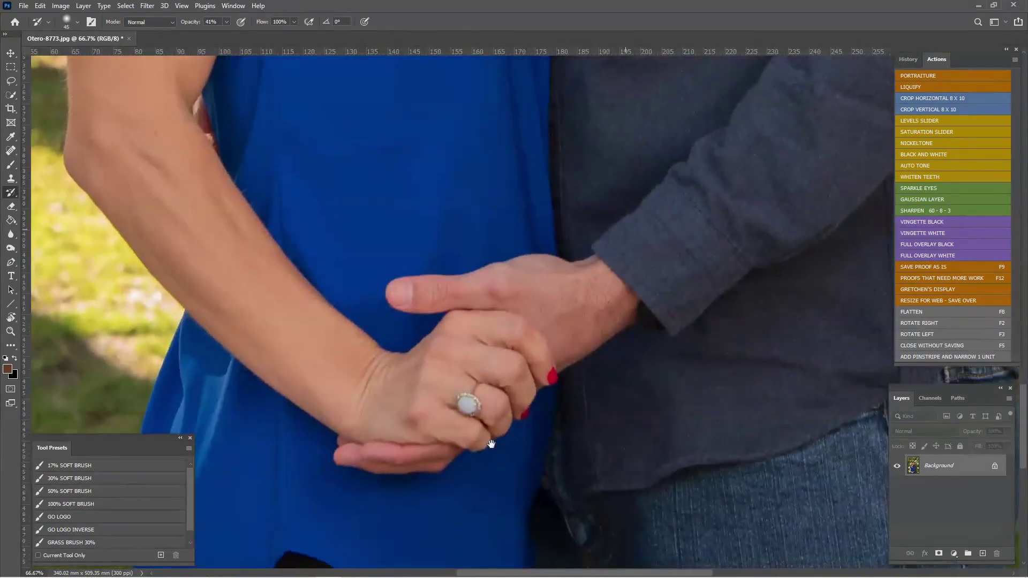
pyautogui.scroll(-1, 541, 276)
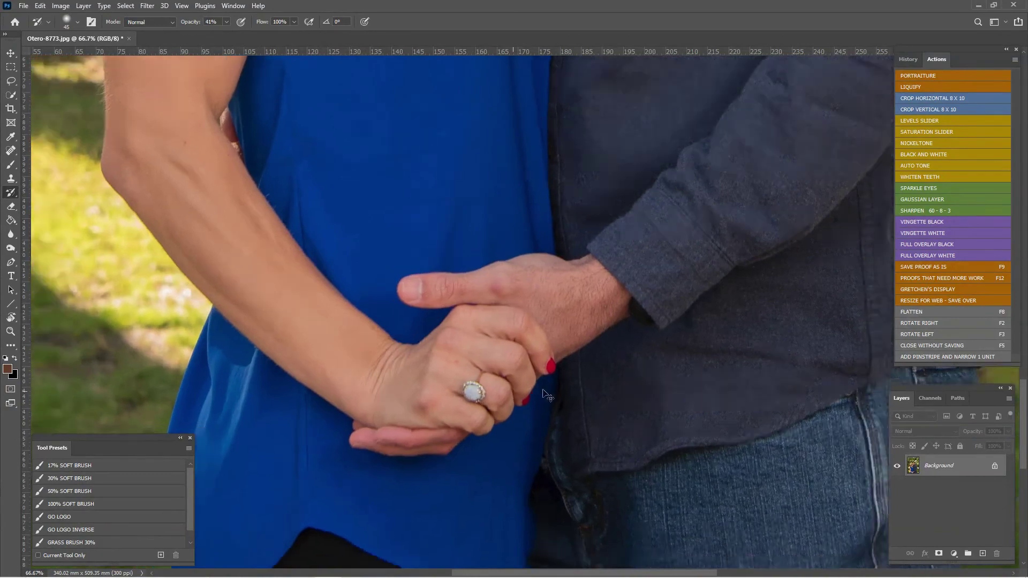
pyautogui.scroll(-1, 664, 323)
# Compare the portrait before and after the History Brush sharpening using the history states, and examine the couple from a wider view.
pyautogui.scroll(10, 663, 324)
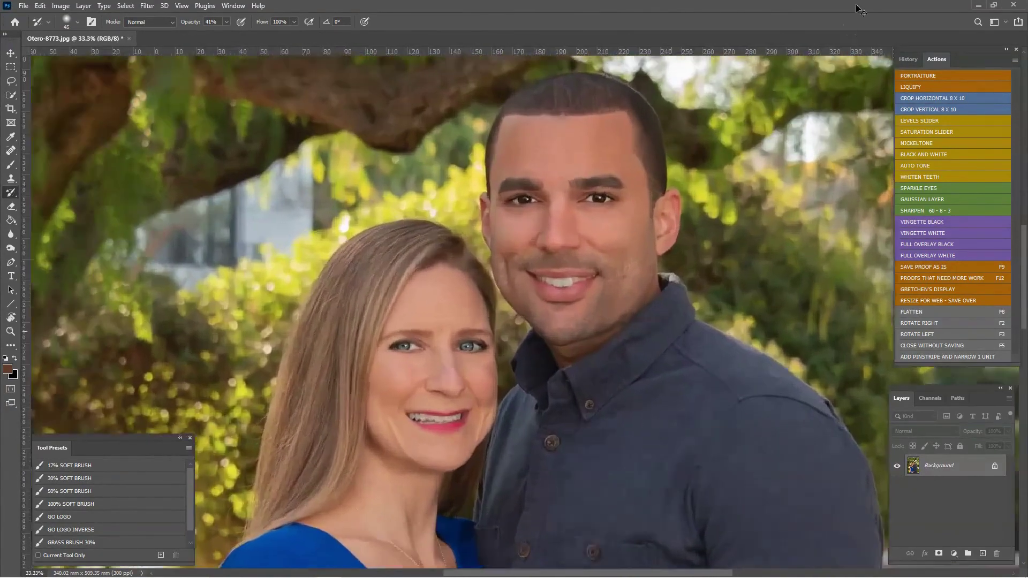
pyautogui.click(909, 59)
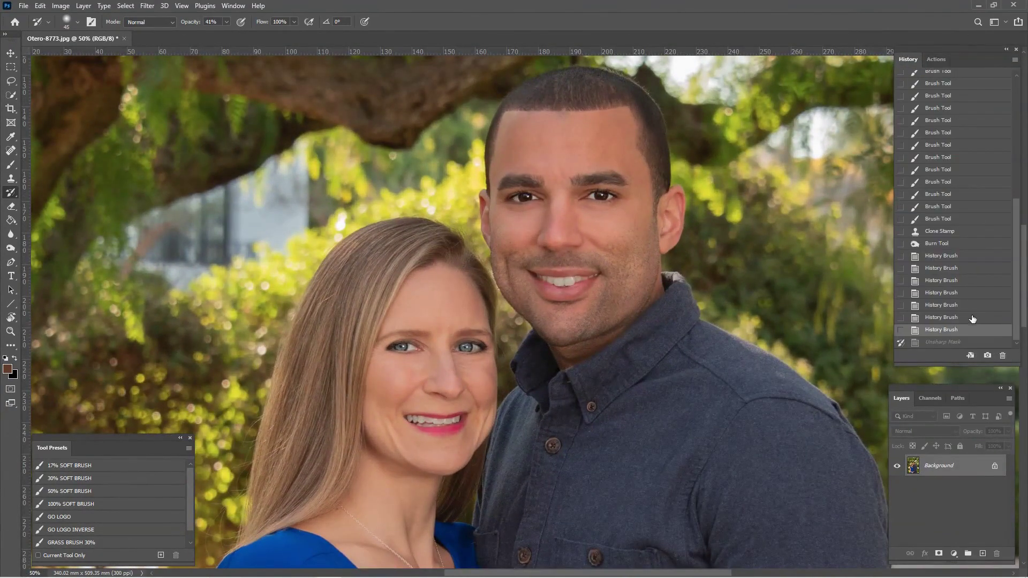
pyautogui.click(974, 244)
pyautogui.hotkey('ctrl', '+')
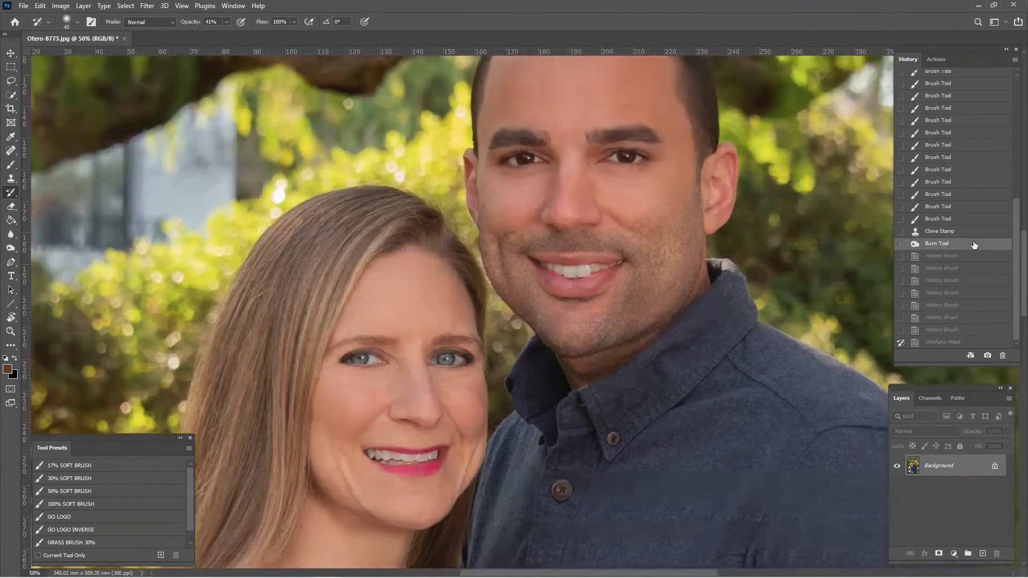
pyautogui.click(963, 331)
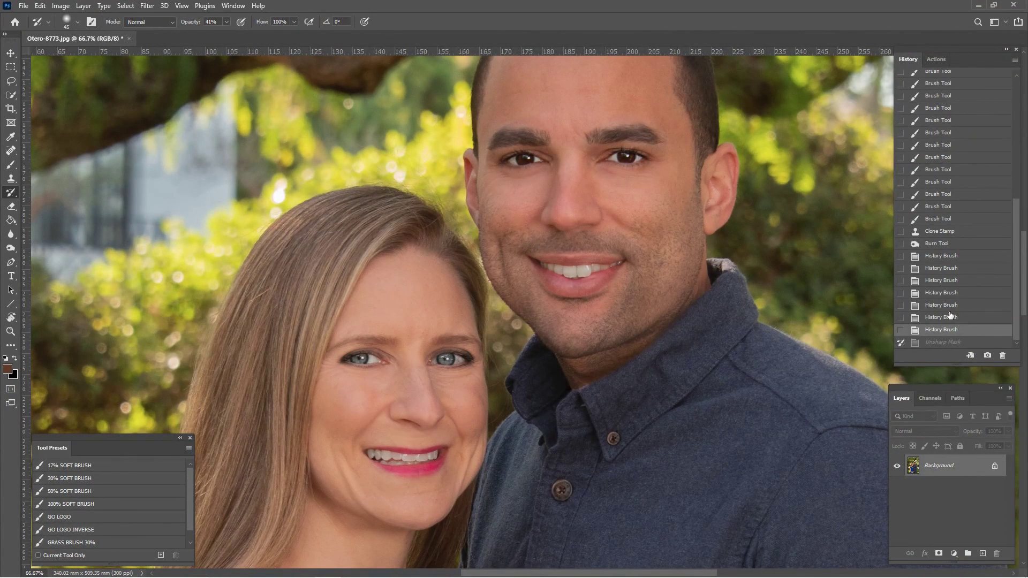
pyautogui.hotkey('ctrl', '-')
pyautogui.hotkey('ctrl', '-')
pyautogui.hotkey('ctrl', '-')
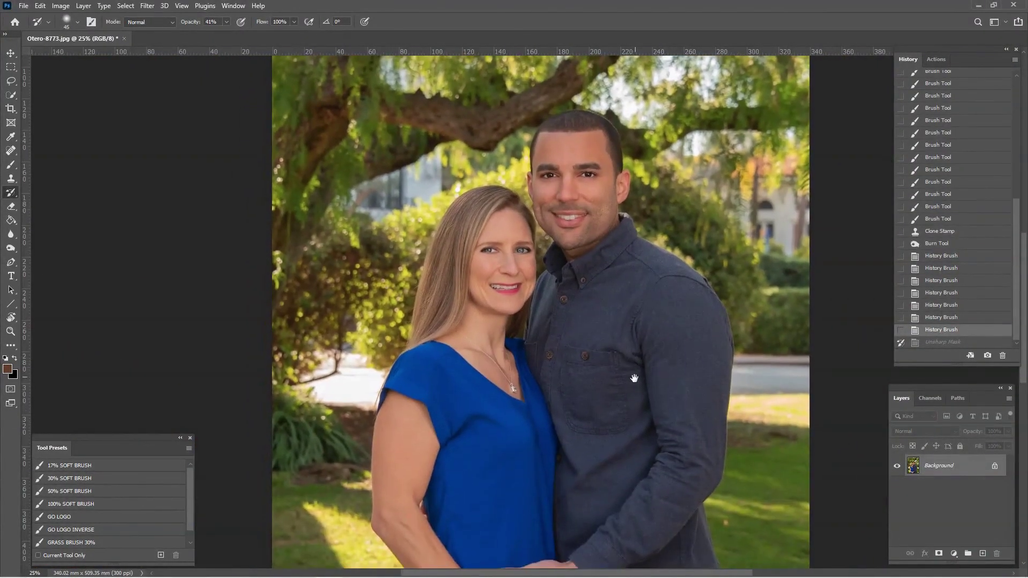
pyautogui.scroll(1, 694, 350)
pyautogui.moveTo(695, 349); pyautogui.dragTo(677, 370)
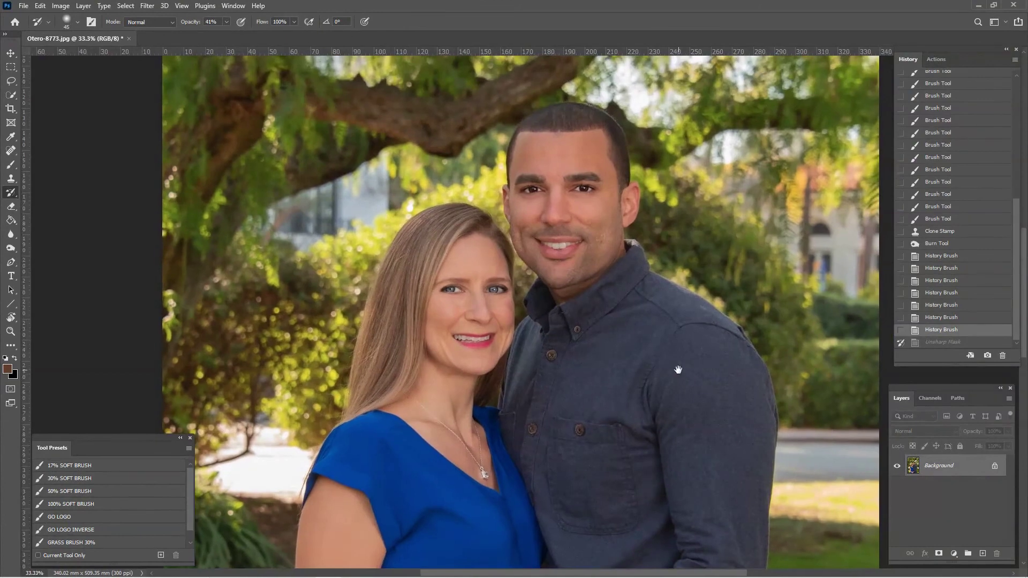